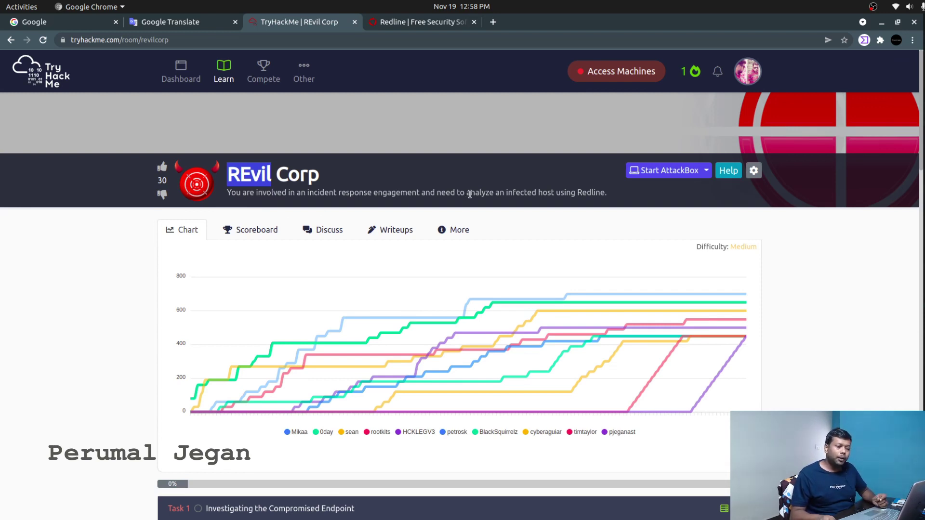
# Review FireEye's Redline page, including its release notes and the operating systems supported for data collection.
pyautogui.doubleClick(591, 193)
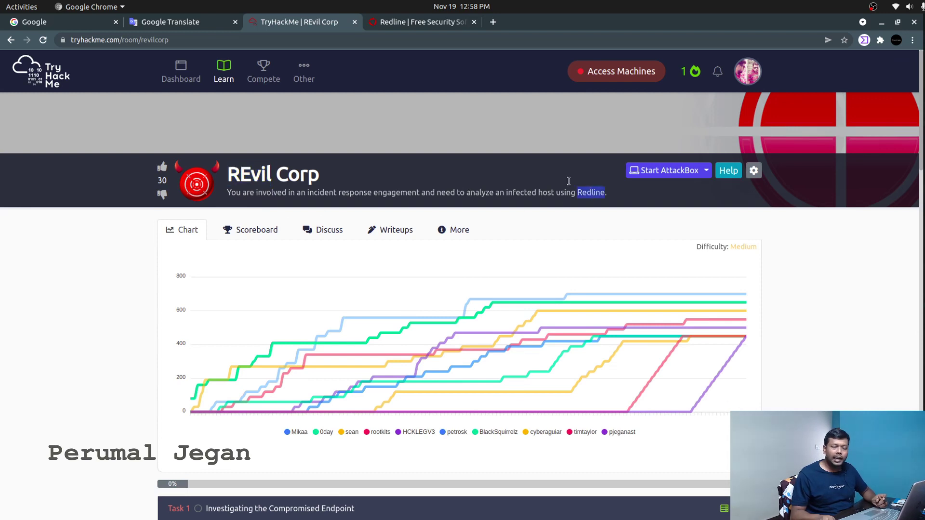
pyautogui.click(420, 22)
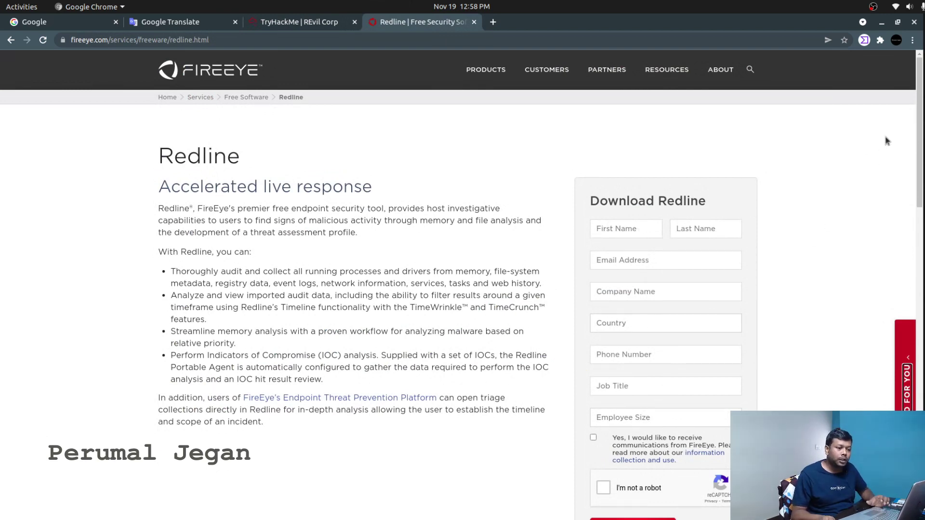
pyautogui.moveTo(919, 106); pyautogui.dragTo(914, 264)
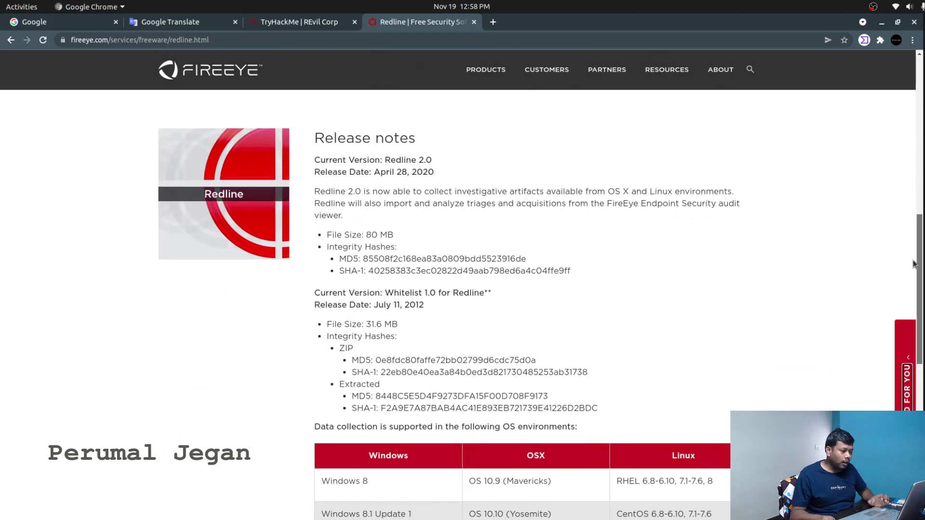
pyautogui.scroll(-5, 443, 232)
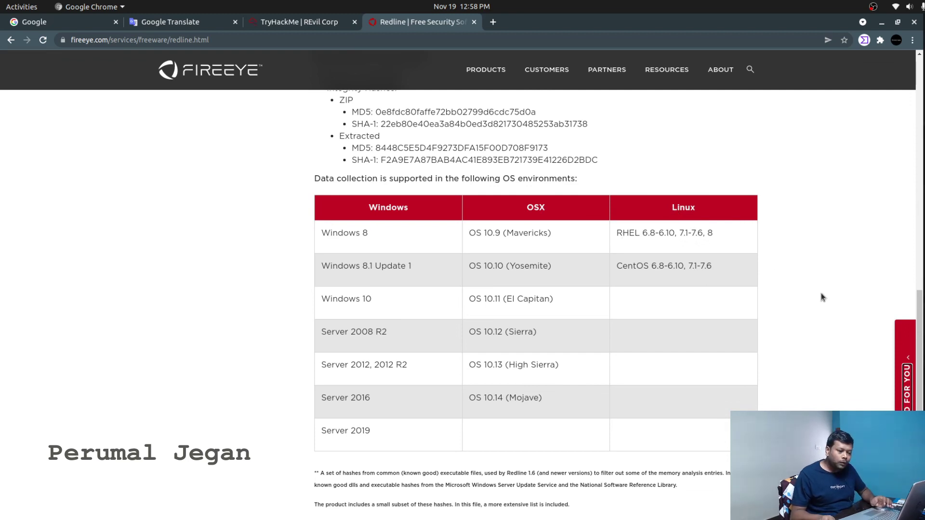
pyautogui.moveTo(912, 299); pyautogui.dragTo(322, 34)
# Return to the REvil Corp room and start the virtual machine attached to Task 1.
pyautogui.click(320, 28)
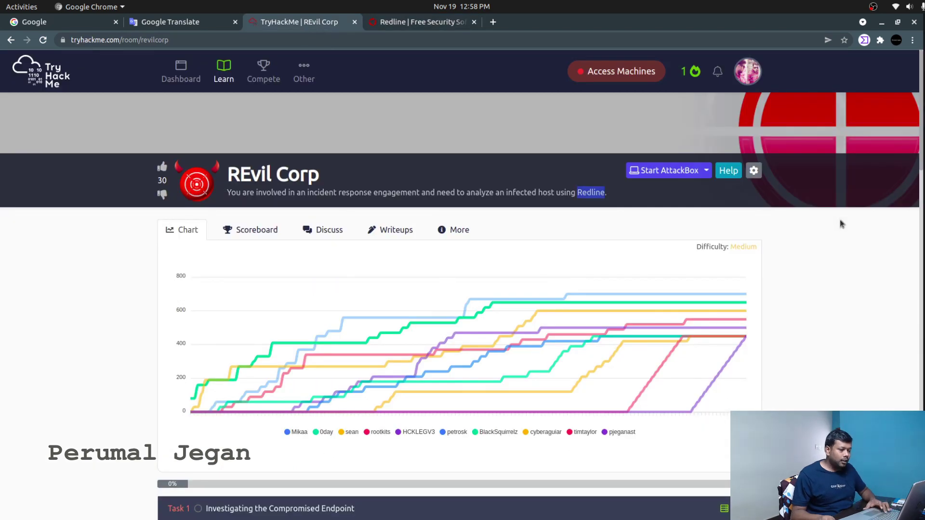
pyautogui.scroll(-4, 918, 122)
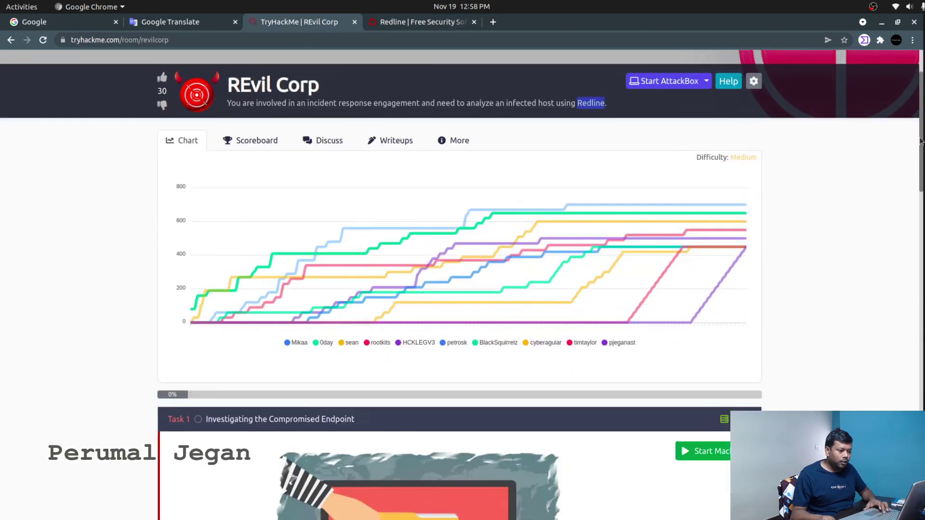
pyautogui.click(720, 452)
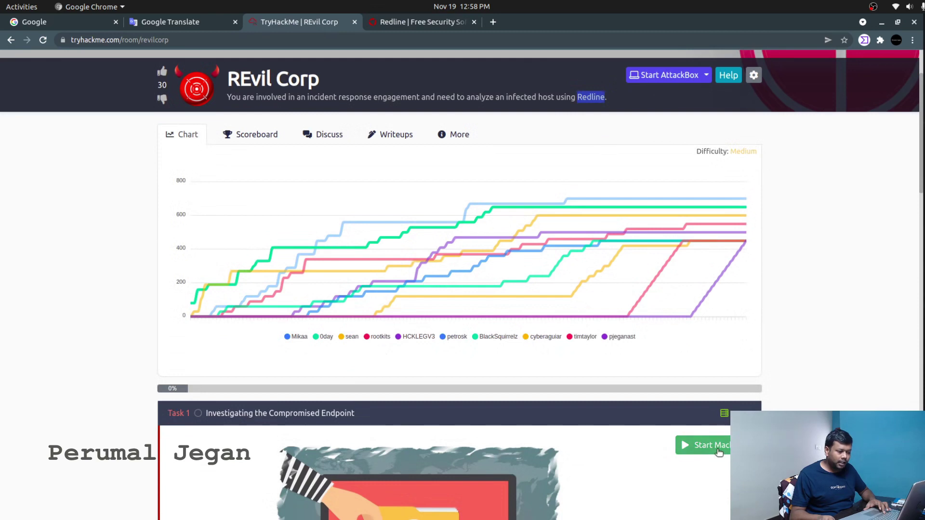
# Read through the Task 1 scenario, the remote access instructions and the list of questions to answer.
pyautogui.moveTo(922, 128); pyautogui.dragTo(922, 249)
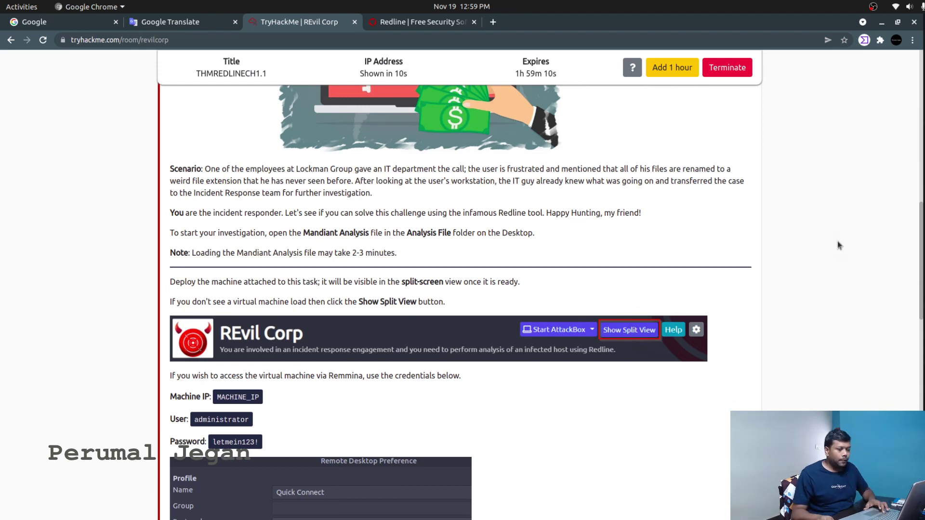
pyautogui.scroll(-5, 916, 216)
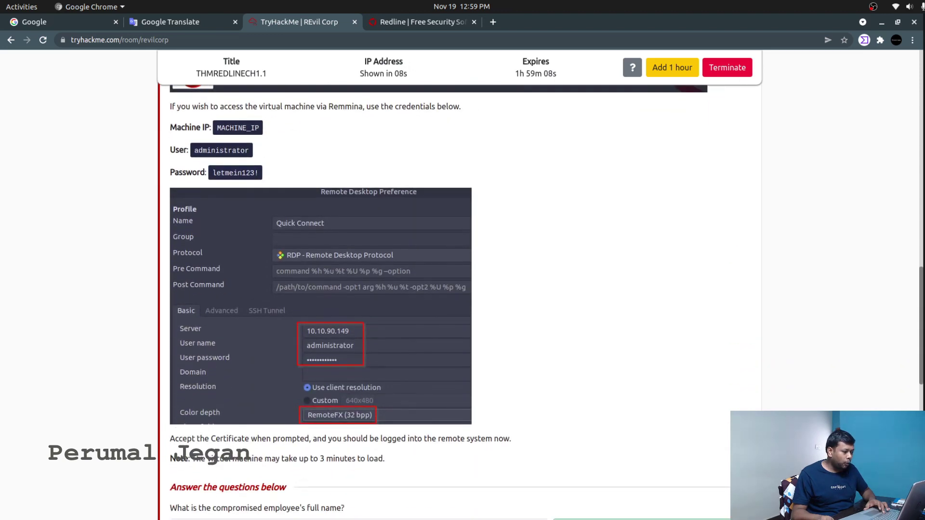
pyautogui.scroll(-4, 547, 302)
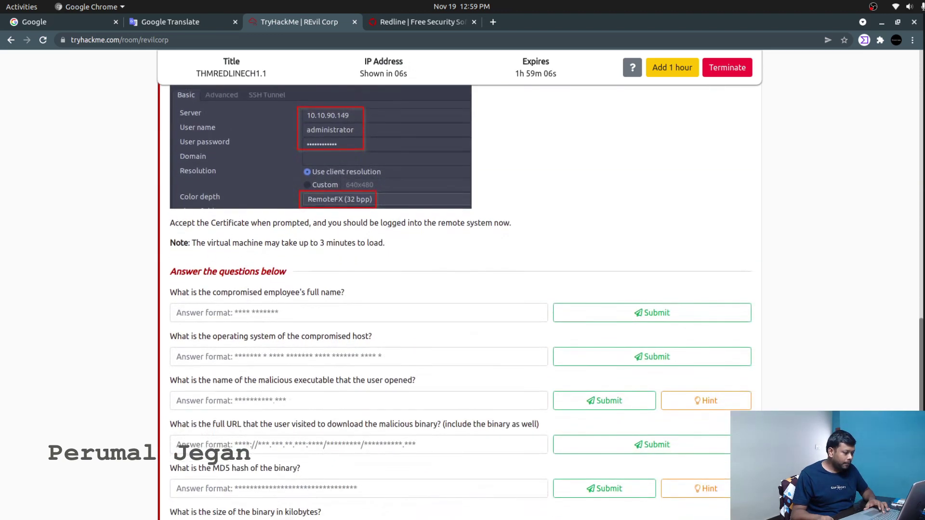
pyautogui.scroll(-8, 461, 302)
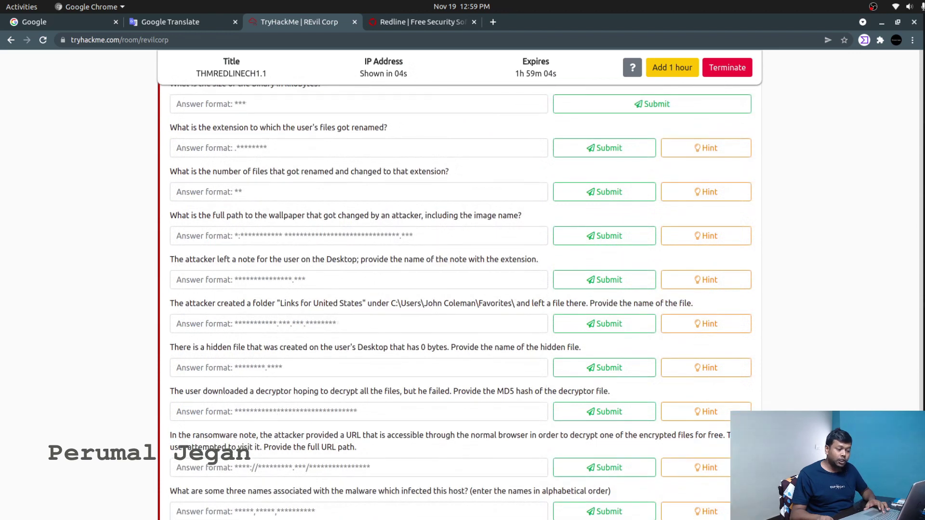
pyautogui.scroll(20, 697, 198)
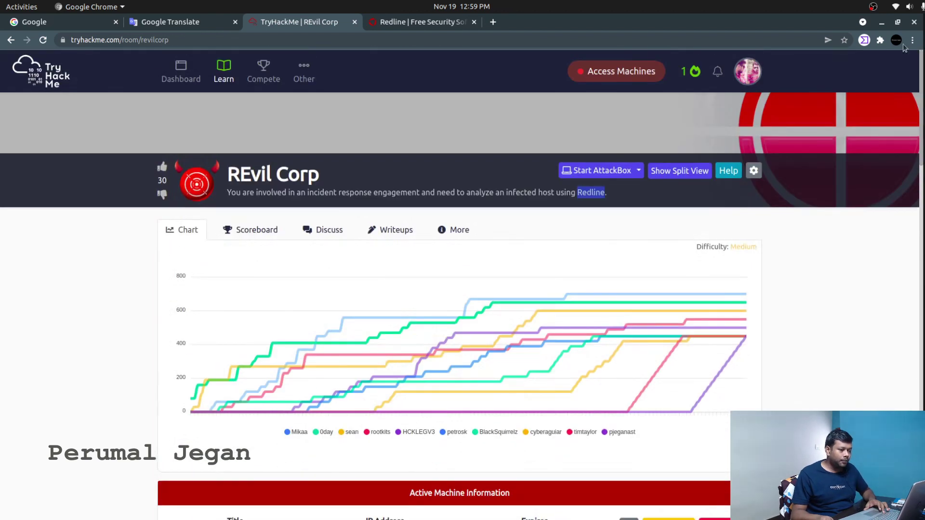
# Locate the started machine's IP address in the Active Machine Information and highlight it.
pyautogui.click(687, 501)
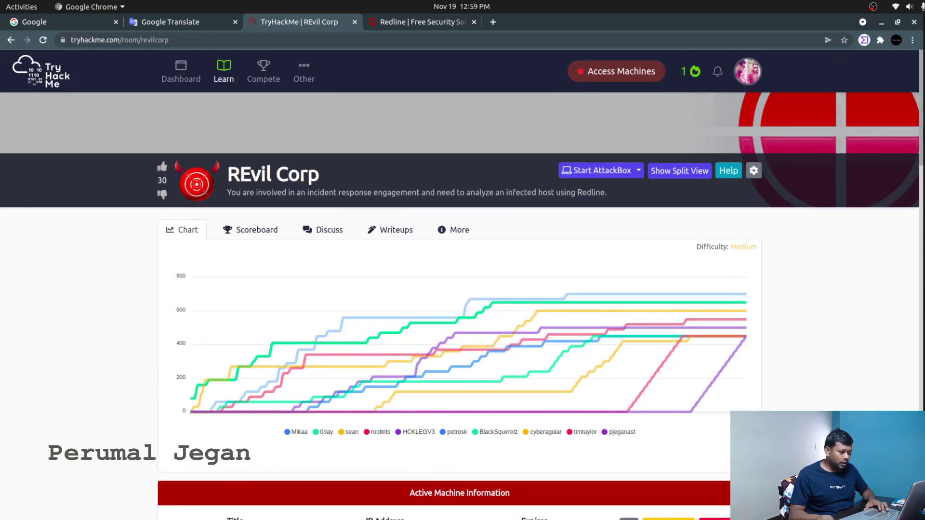
pyautogui.moveTo(687, 515); pyautogui.dragTo(377, 359)
pyautogui.doubleClick(383, 370)
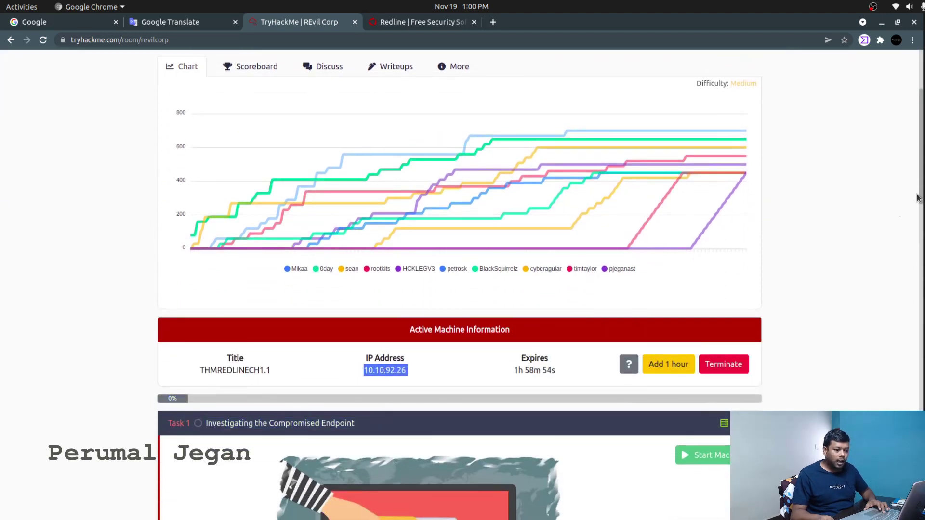
# Show the machine in split view, open its remote desktop in a separate browser tab and allow clipboard access.
pyautogui.scroll(5, 914, 151)
pyautogui.scroll(1, 914, 151)
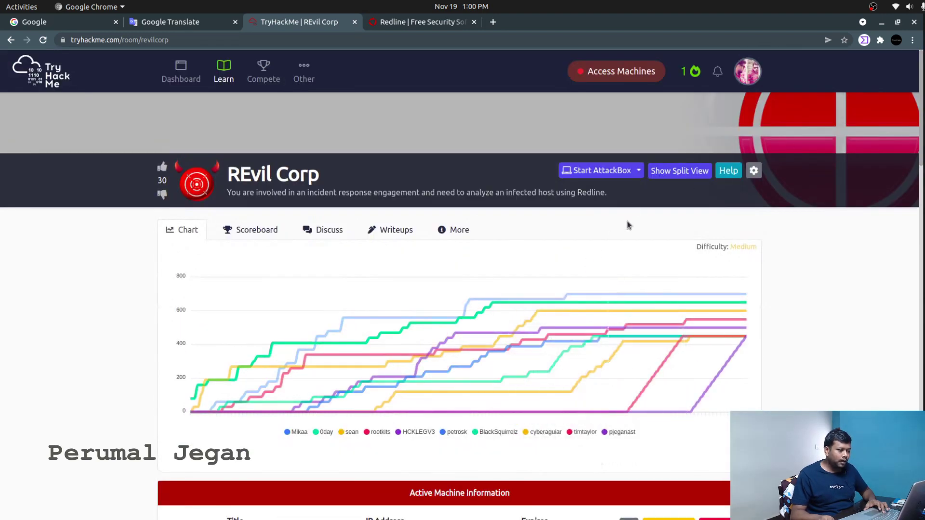
pyautogui.click(671, 173)
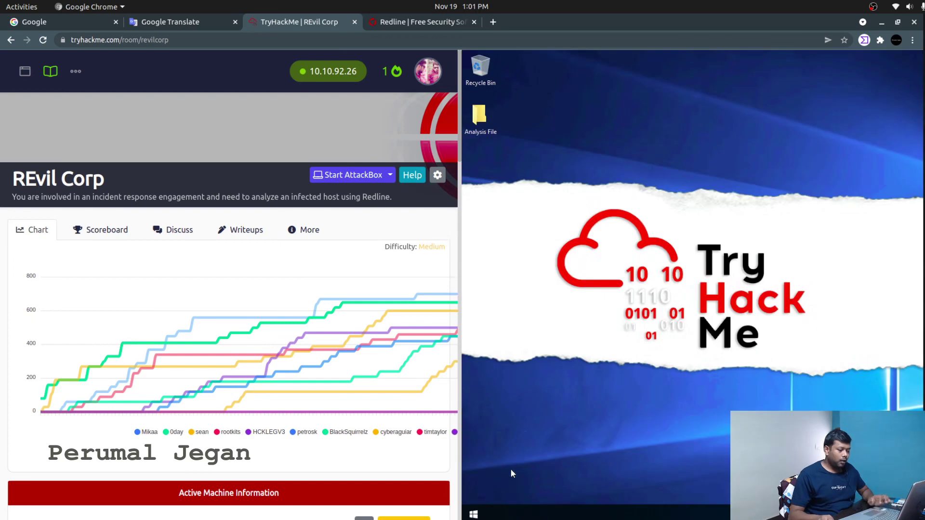
pyautogui.click(475, 514)
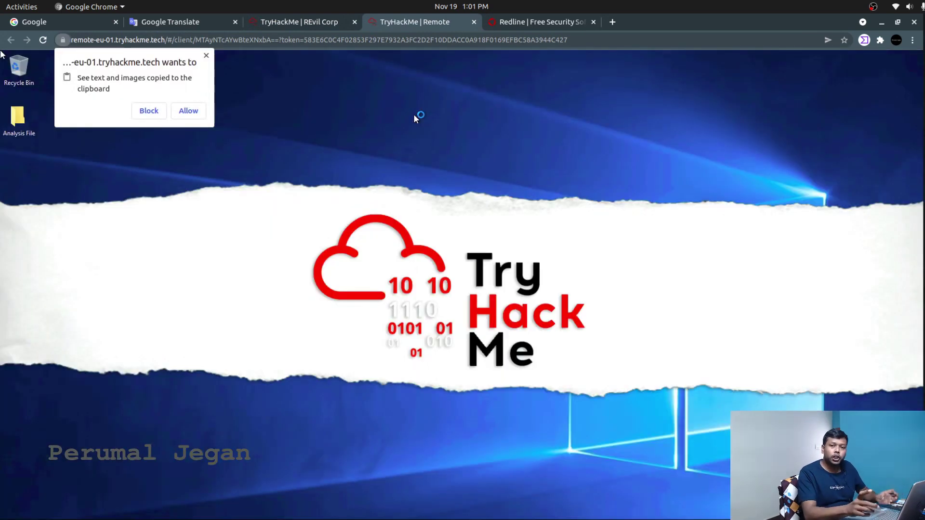
pyautogui.click(187, 112)
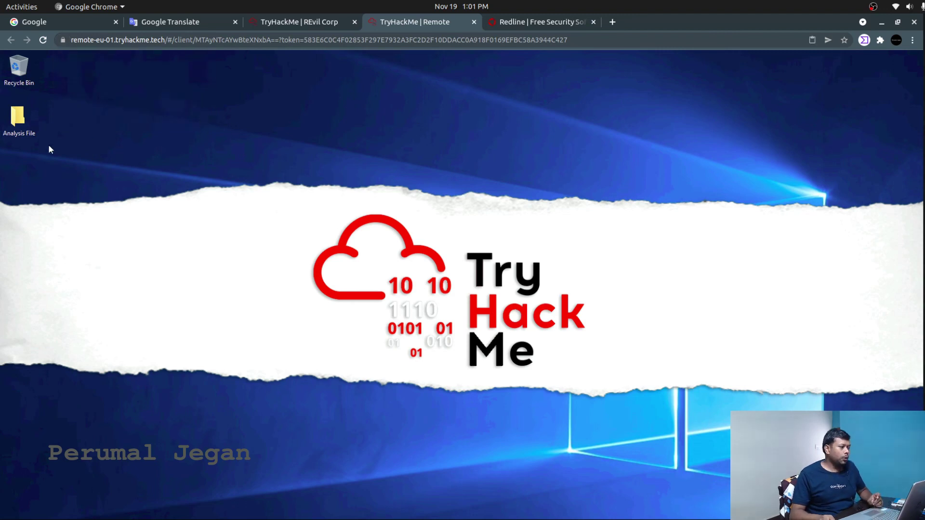
# Open AnalysisSession1 from the desktop's Analysis File folder in Redline and maximize the Redline window.
pyautogui.click(19, 118)
pyautogui.click(129, 142)
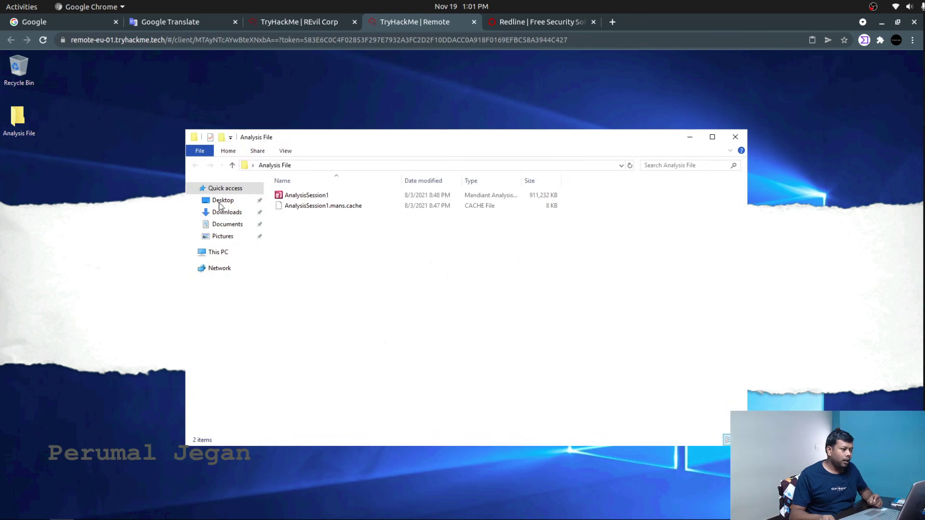
pyautogui.click(304, 195)
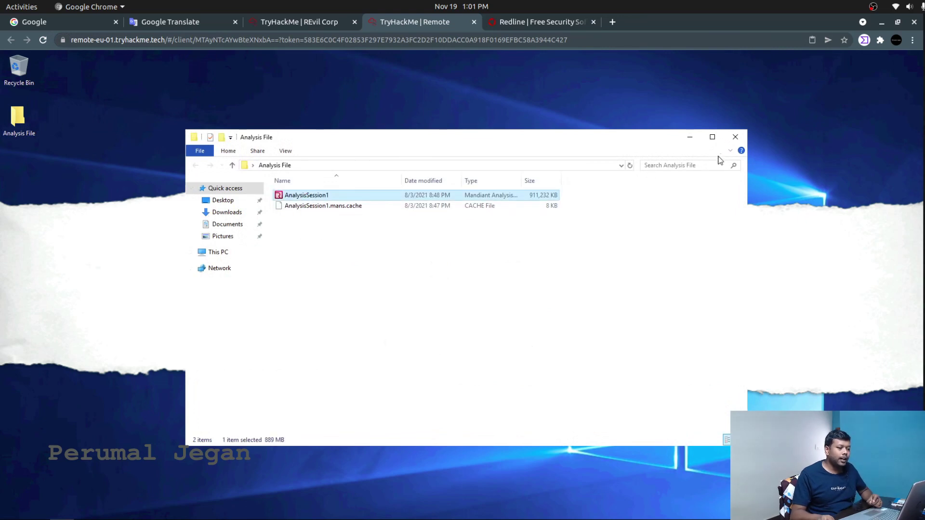
pyautogui.click(711, 138)
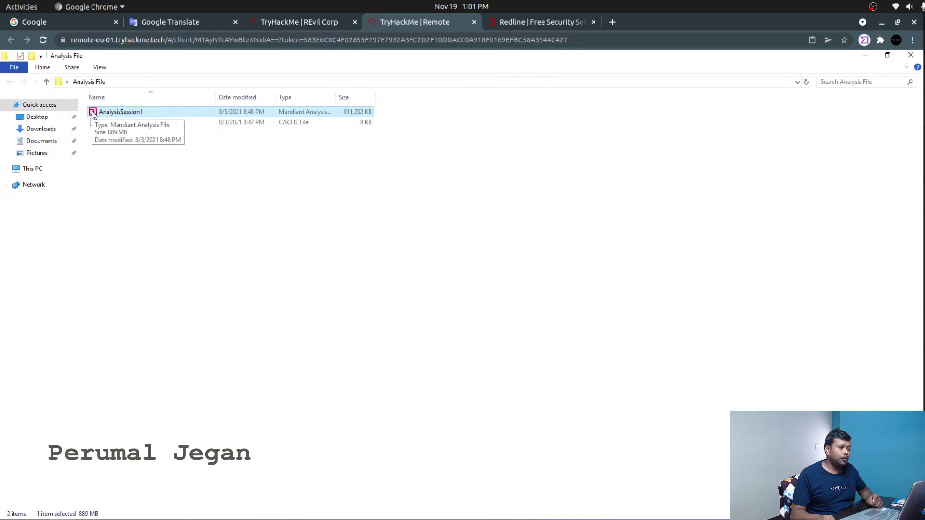
pyautogui.doubleClick(119, 115)
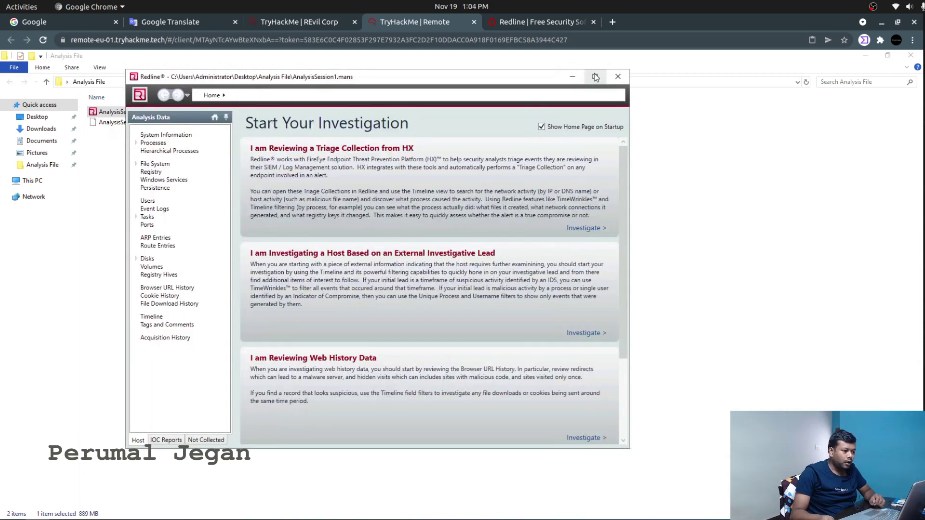
pyautogui.click(596, 77)
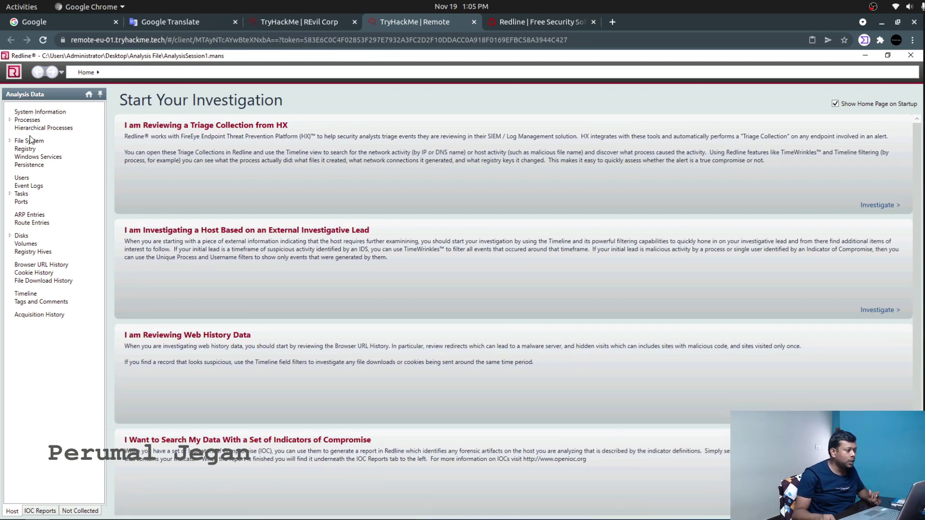
# Examine the host's analysis data: process and file system subcategories, Registry, Tasks, Disks, Registry Hives, Timeline and System Information.
pyautogui.click(9, 121)
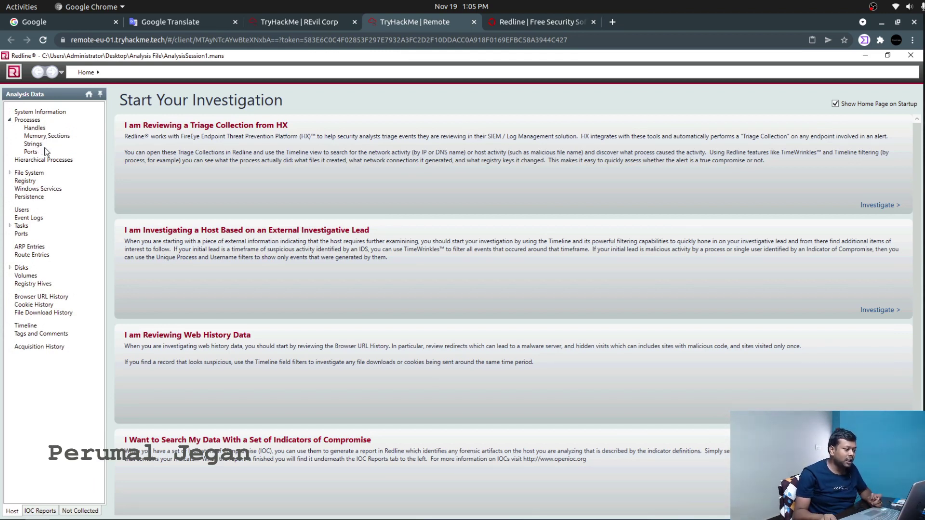
pyautogui.click(10, 173)
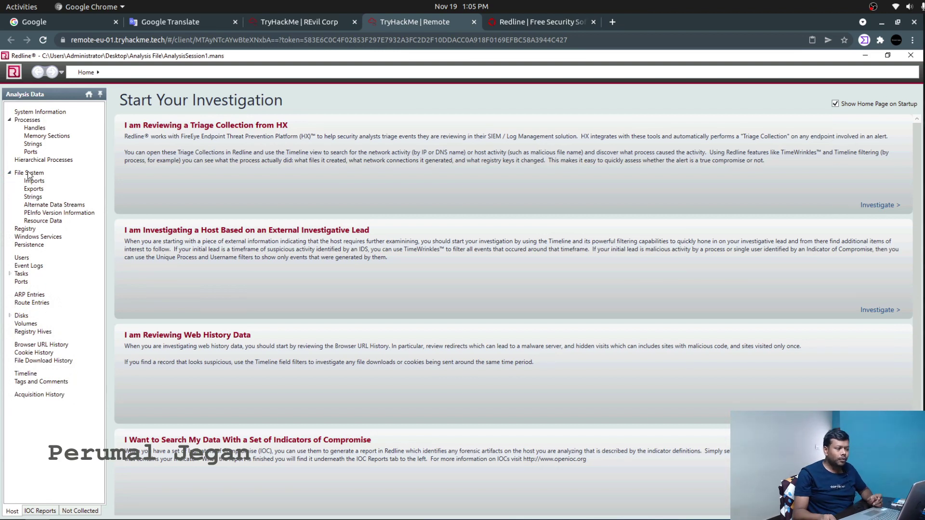
pyautogui.click(28, 174)
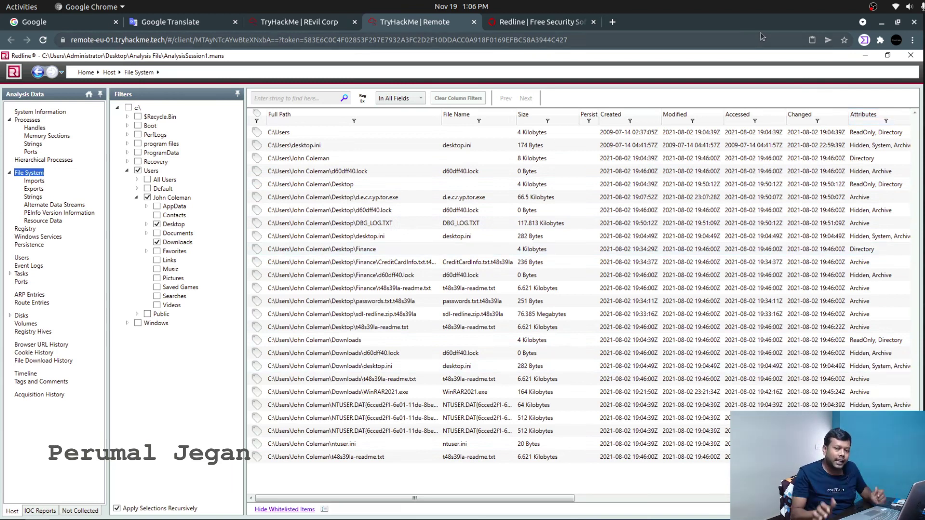
pyautogui.click(24, 229)
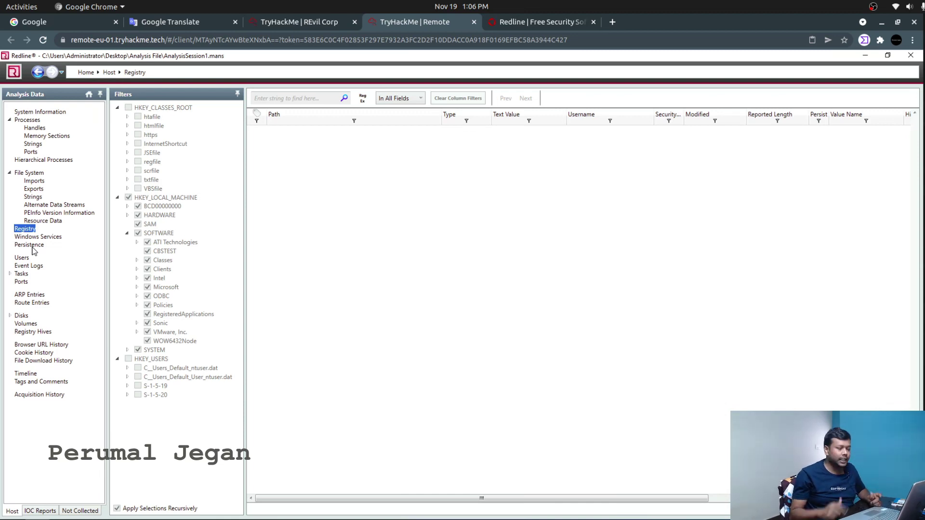
pyautogui.click(20, 275)
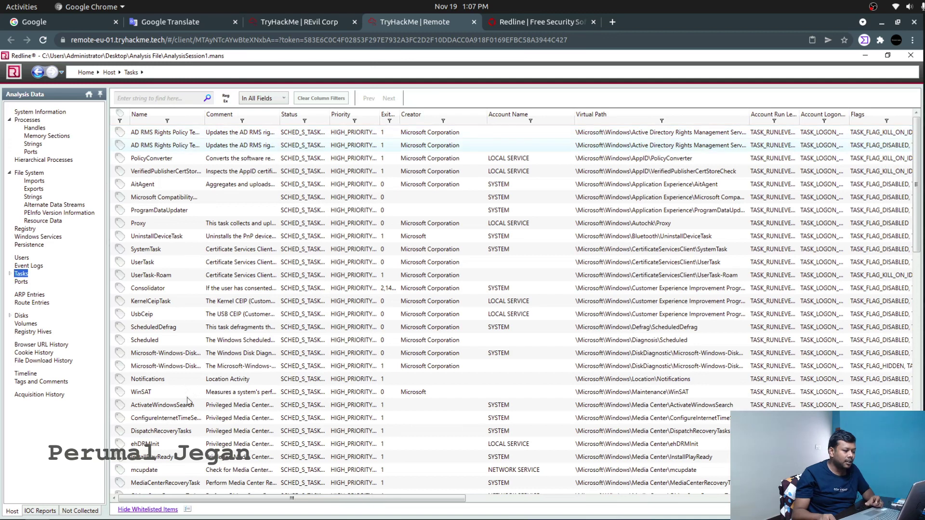
pyautogui.click(22, 316)
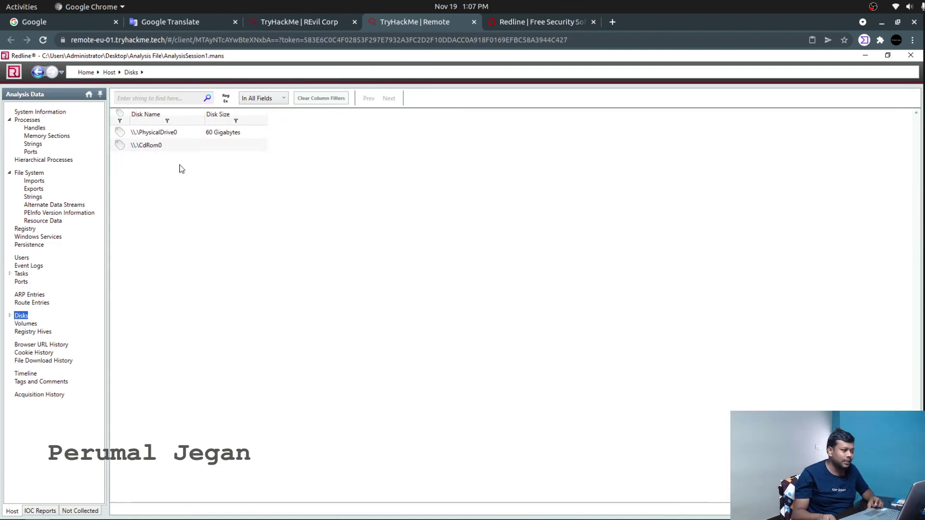
pyautogui.click(33, 332)
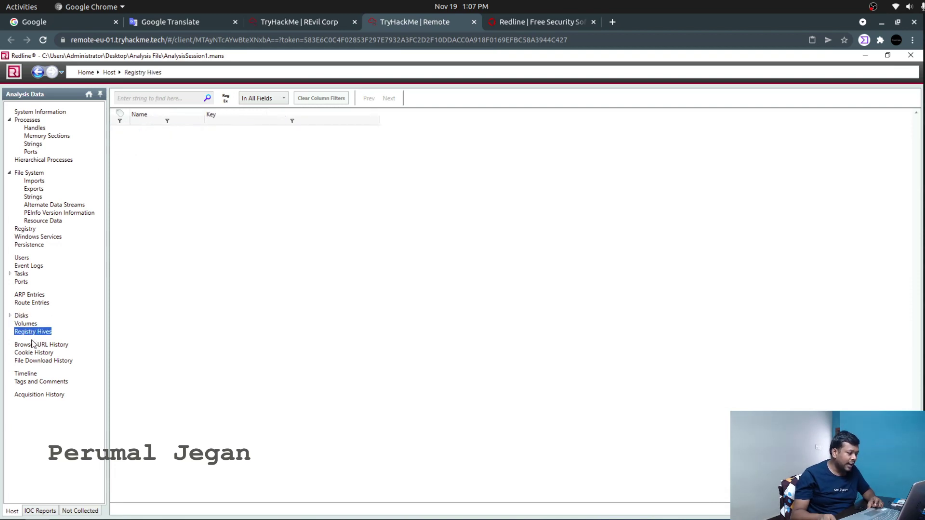
pyautogui.click(26, 375)
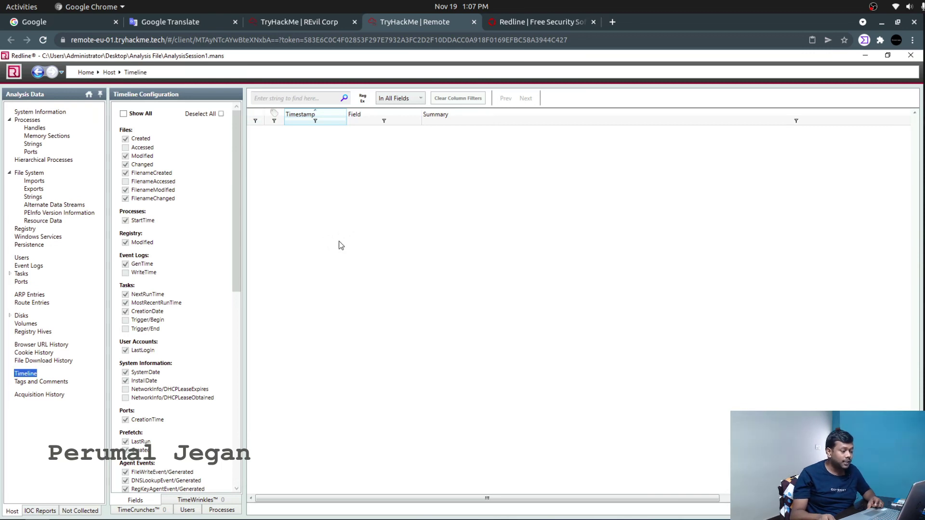
pyautogui.click(49, 114)
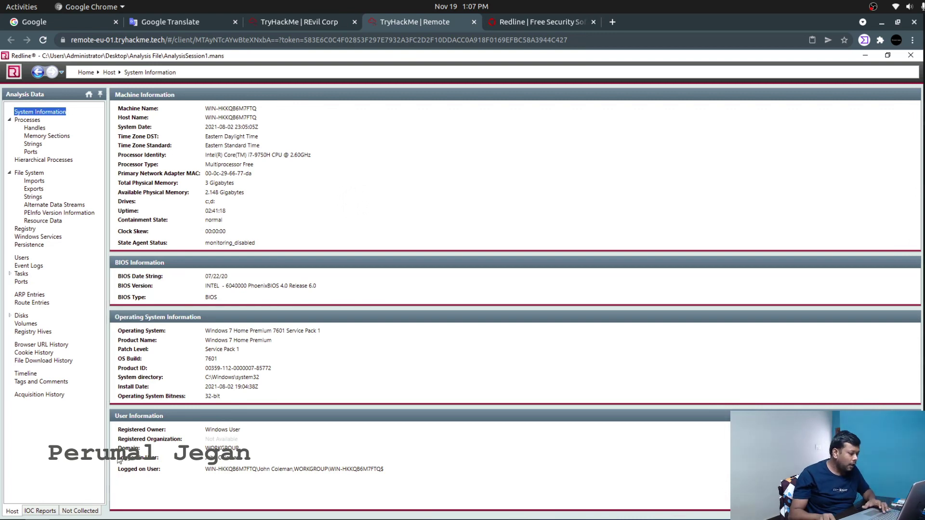
pyautogui.moveTo(60, 519)
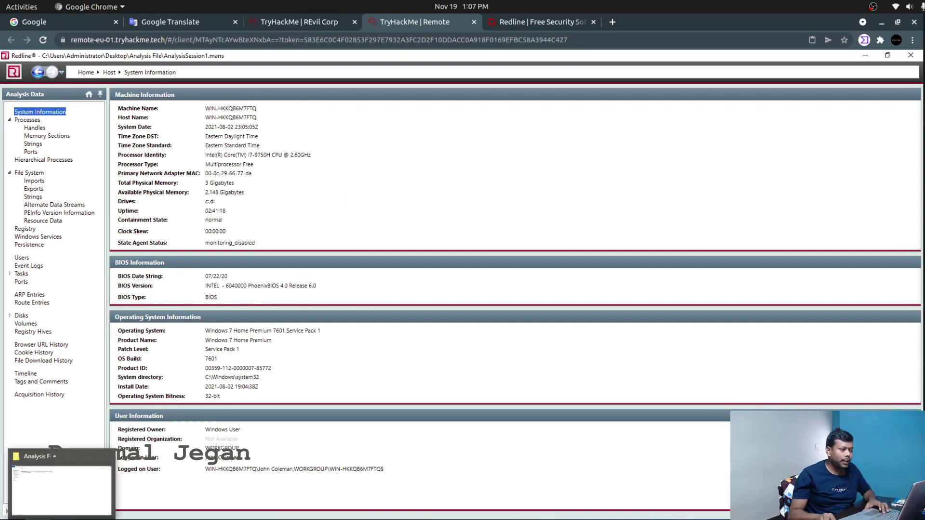
# Go back to the REvil Corp room page and close its split view.
pyautogui.click(302, 28)
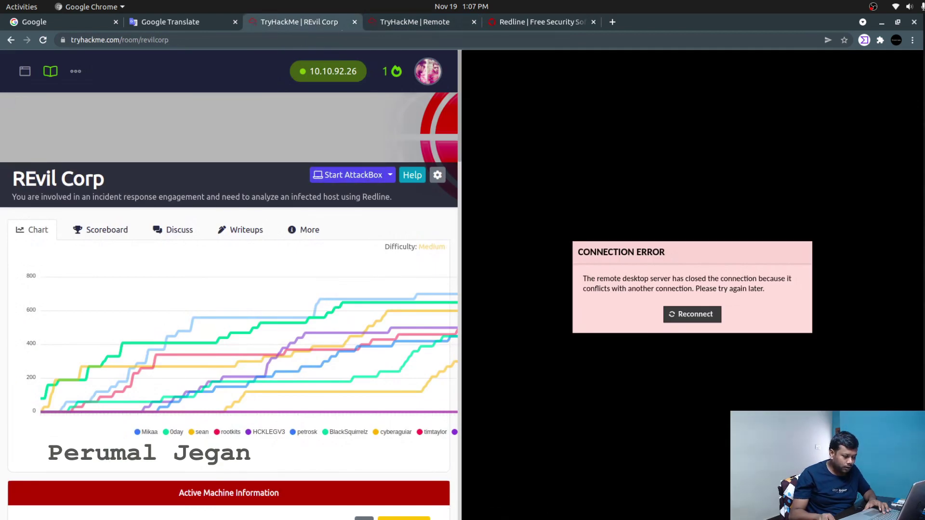
pyautogui.click(524, 515)
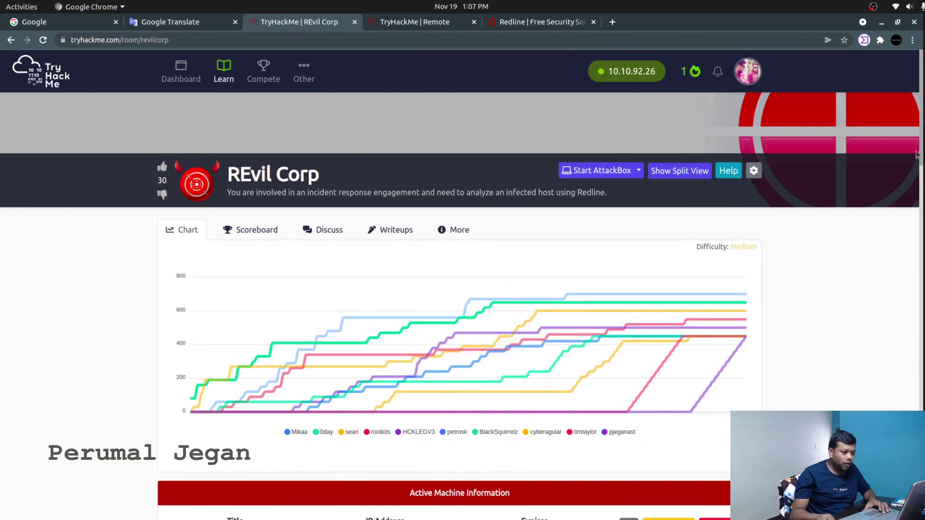
# Read the first Task 1 question and copy the compromised employee's full name from the user information in Redline.
pyautogui.scroll(-15, 922, 193)
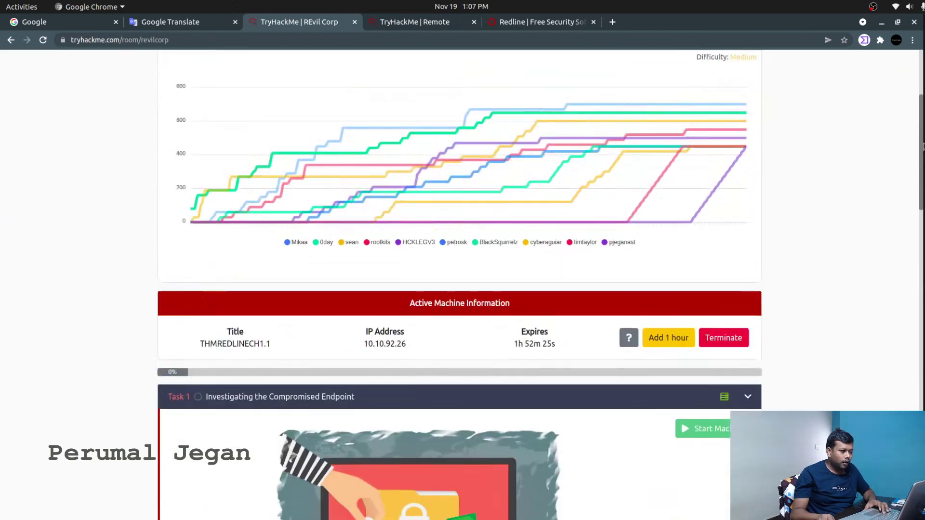
pyautogui.scroll(-5, 274, 382)
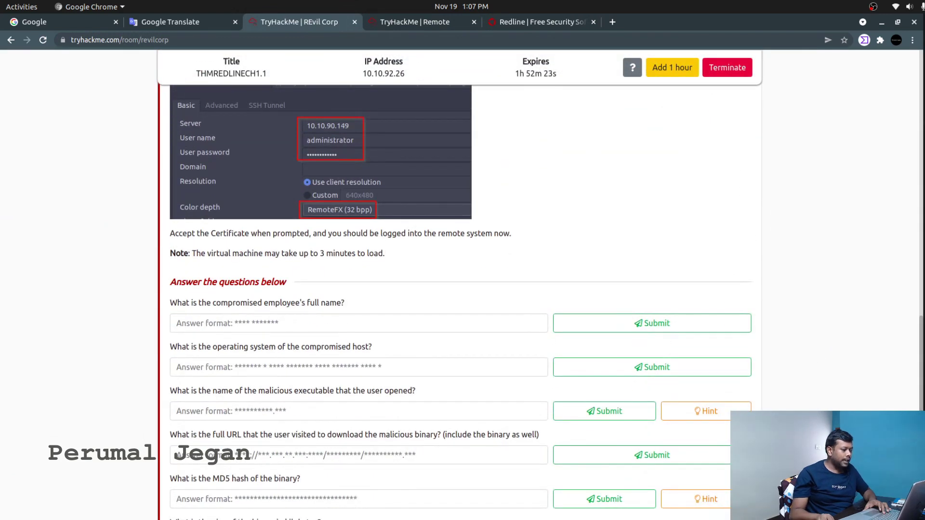
pyautogui.moveTo(189, 301); pyautogui.dragTo(334, 305)
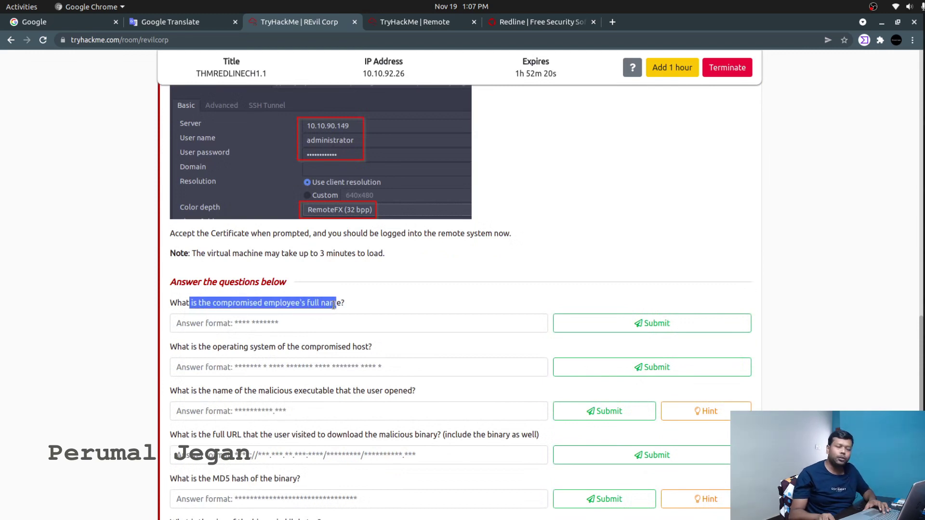
pyautogui.click(426, 24)
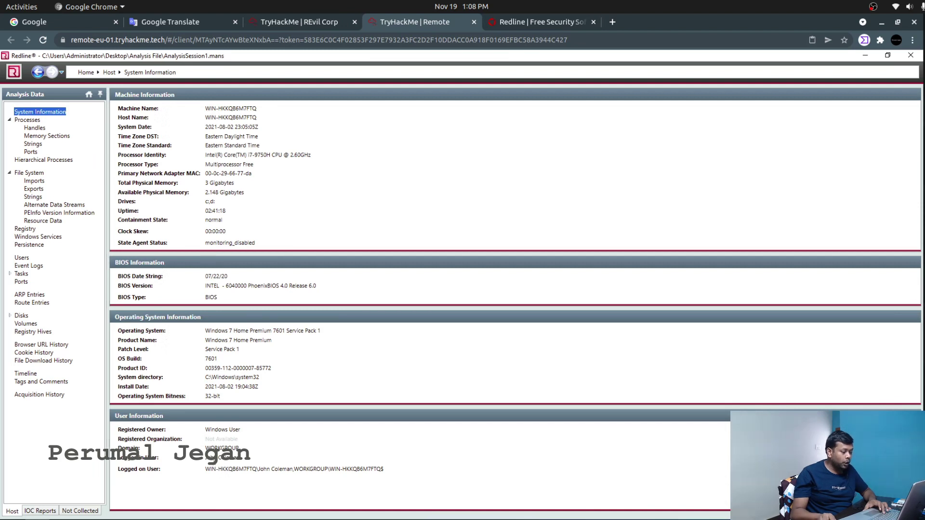
pyautogui.moveTo(240, 460); pyautogui.dragTo(203, 460)
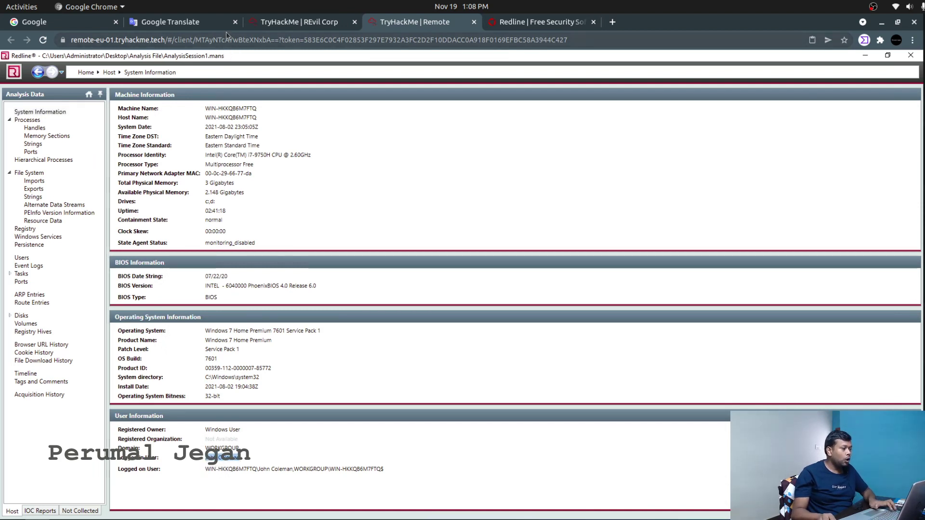
# Submit the employee's full name as the answer to the first REvil Corp question.
pyautogui.click(299, 21)
pyautogui.click(279, 322)
pyautogui.write('John Coleman')
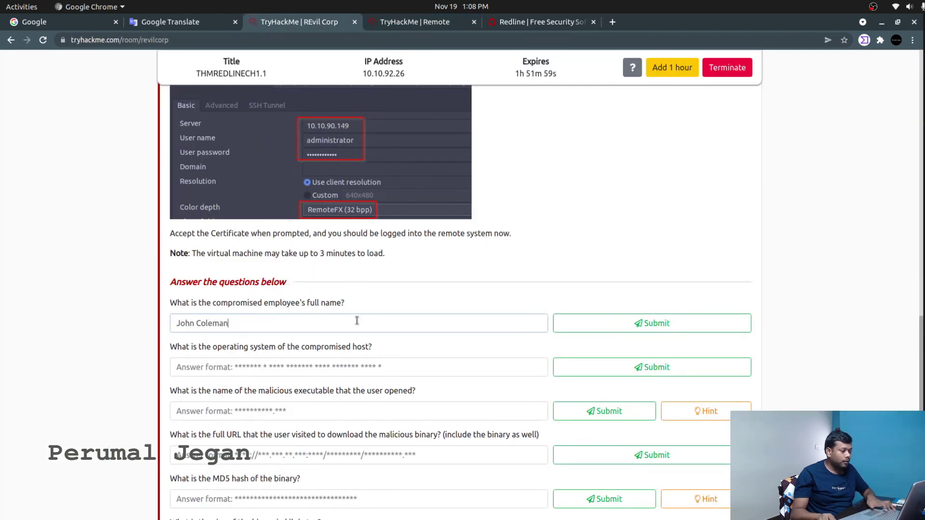
pyautogui.click(630, 321)
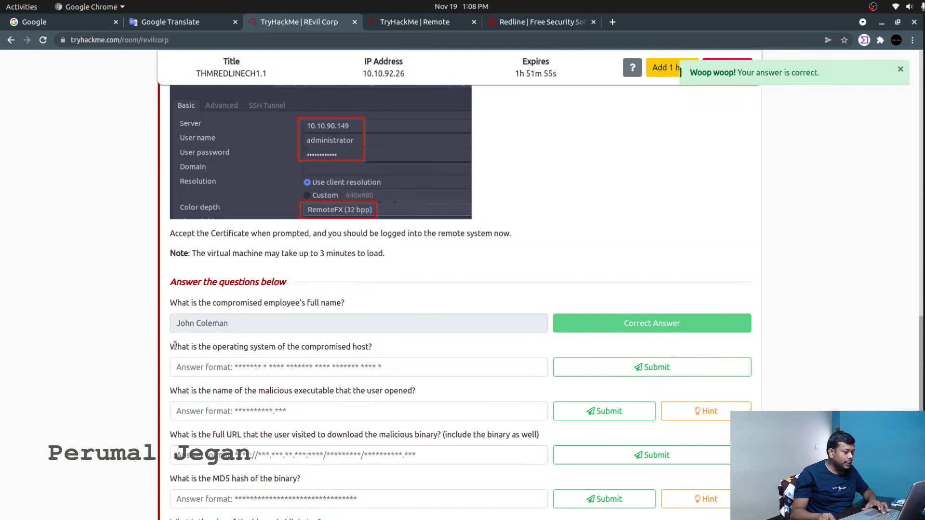
# Read the question on the compromised host's operating system and copy the full Operating System value from Redline's System Information.
pyautogui.moveTo(177, 351); pyautogui.dragTo(345, 349)
pyautogui.click(418, 22)
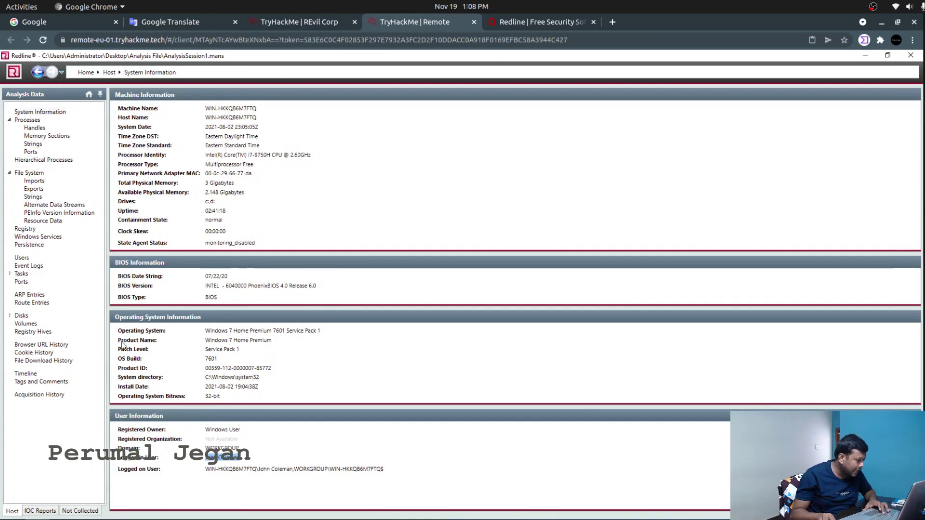
pyautogui.click(234, 335)
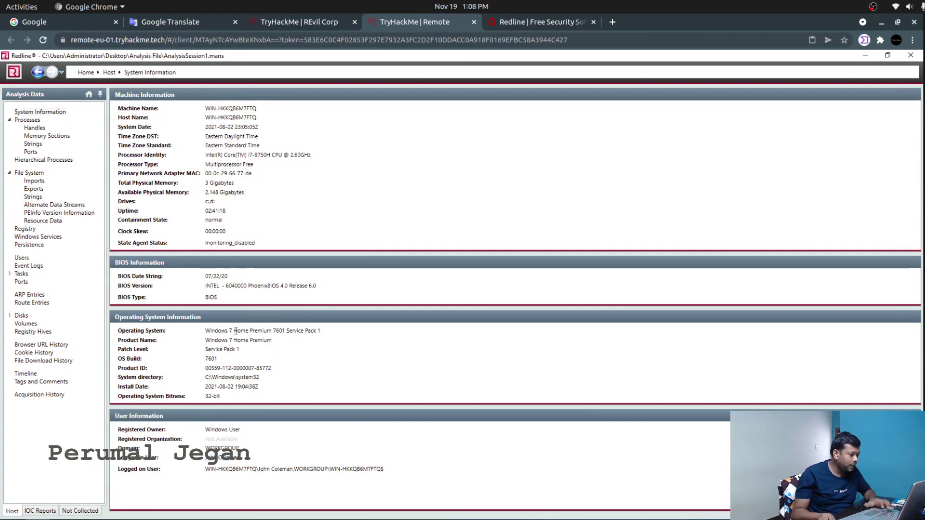
pyautogui.doubleClick(235, 330)
pyautogui.click(229, 331)
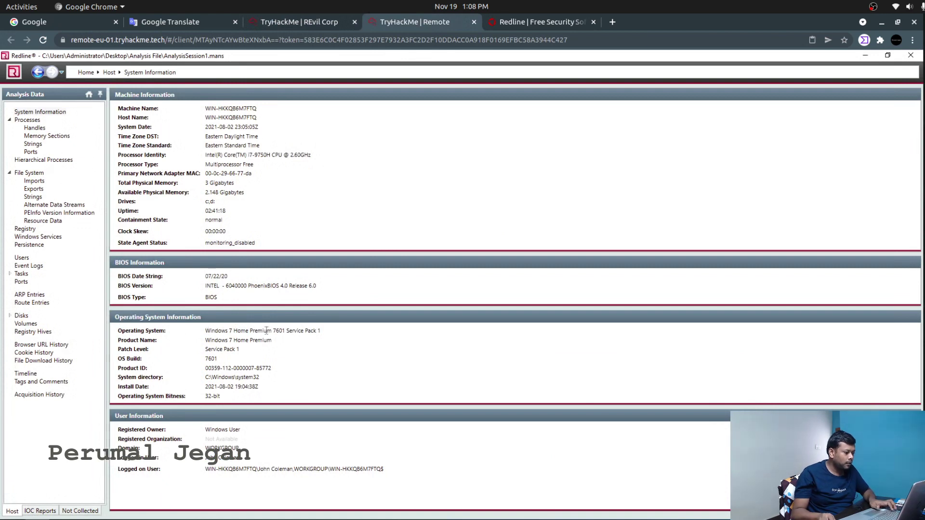
pyautogui.moveTo(205, 330); pyautogui.dragTo(320, 327)
pyautogui.hotkey('ctrl', 'c')
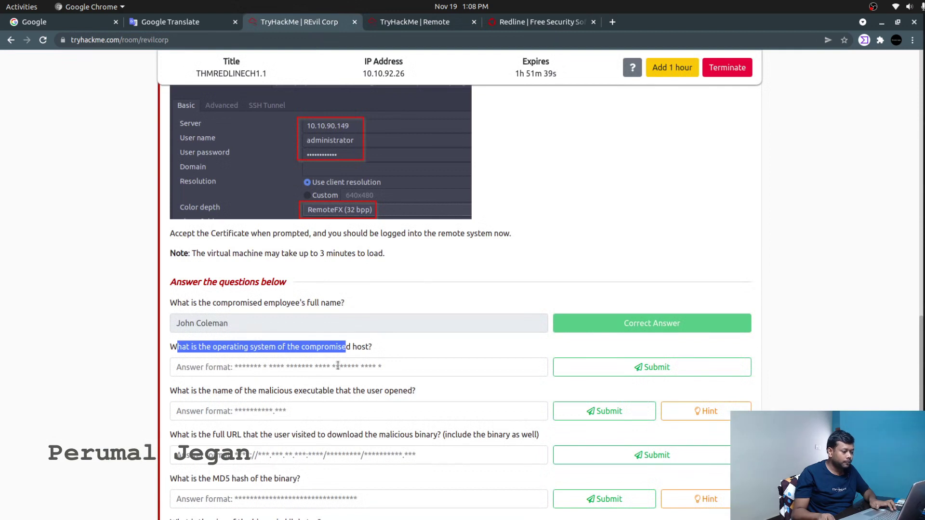
# Submit "Windows 7 Home Premium 7601 Service Pack 1" as the answer to the operating system question.
pyautogui.click(323, 366)
pyautogui.hotkey('ctrl', 'v')
pyautogui.click(612, 371)
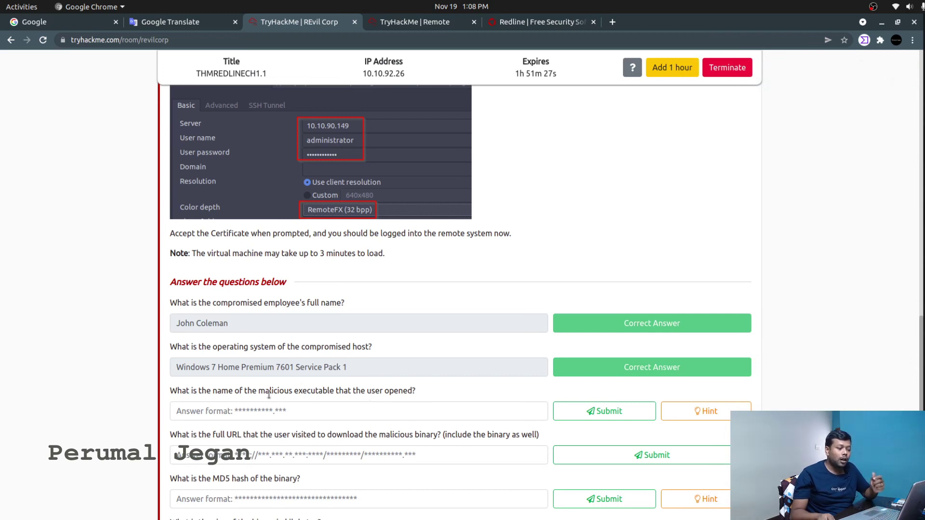
# Read and close the hint for the malicious executable question, and open File Download History in Redline.
pyautogui.click(686, 409)
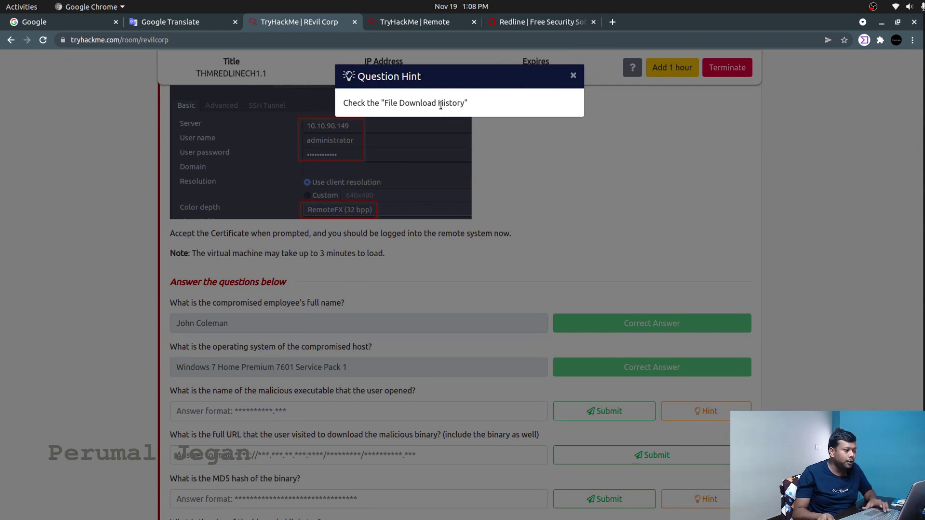
pyautogui.moveTo(380, 103); pyautogui.dragTo(472, 111)
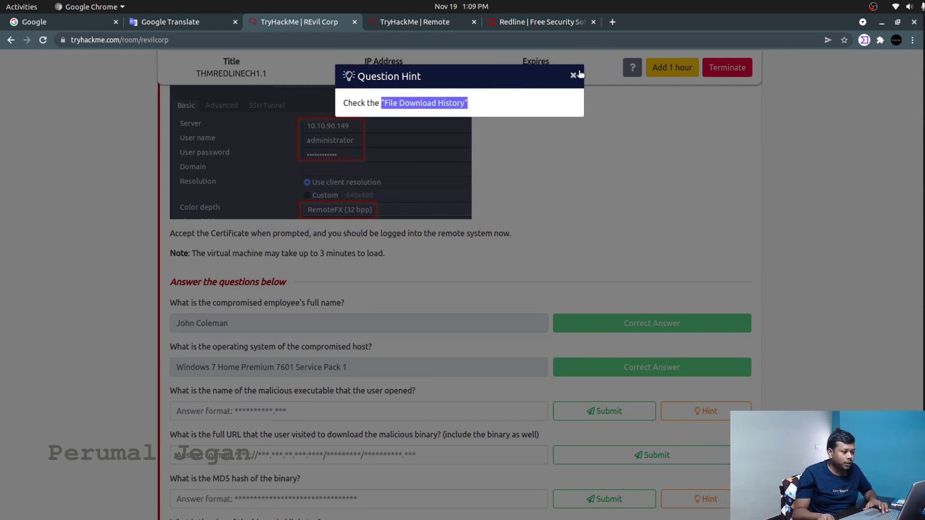
pyautogui.click(573, 75)
pyautogui.click(404, 22)
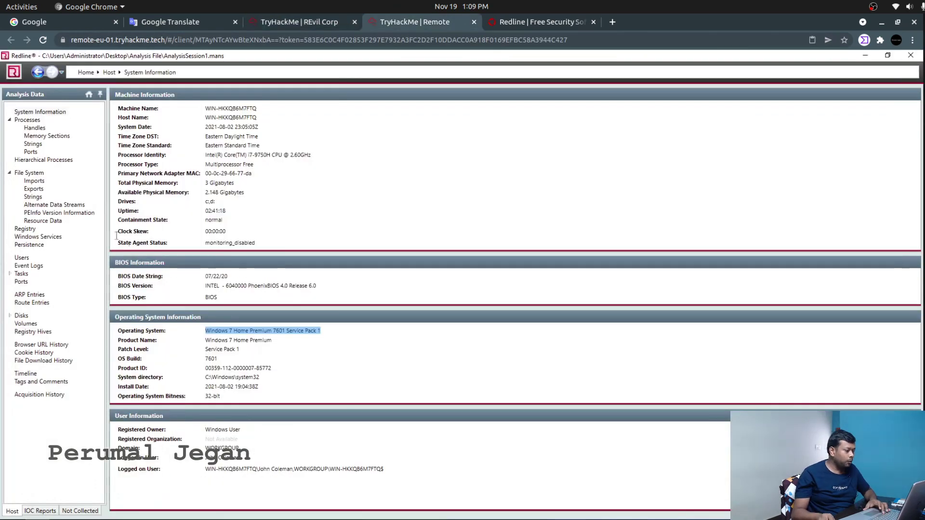
pyautogui.click(23, 362)
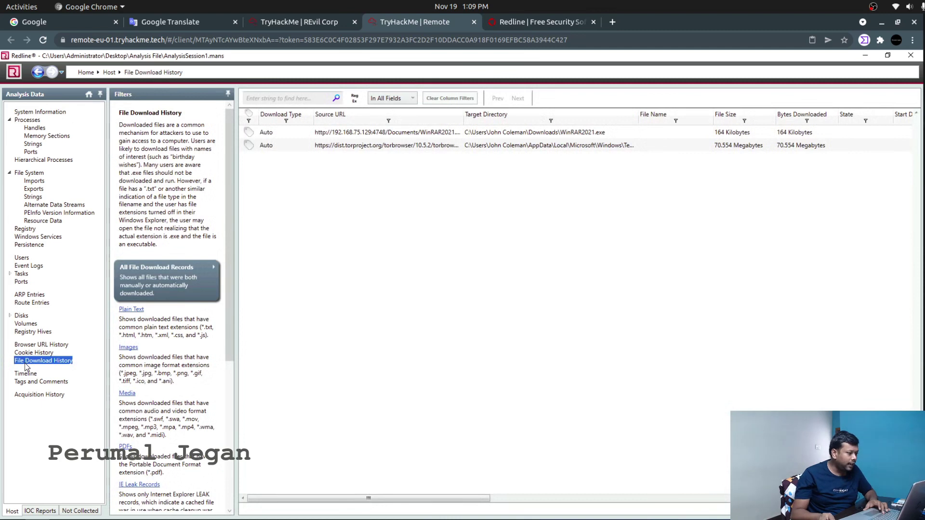
# Widen the Source URL column and compare the download records with the answer format of the malicious executable question.
pyautogui.click(469, 123)
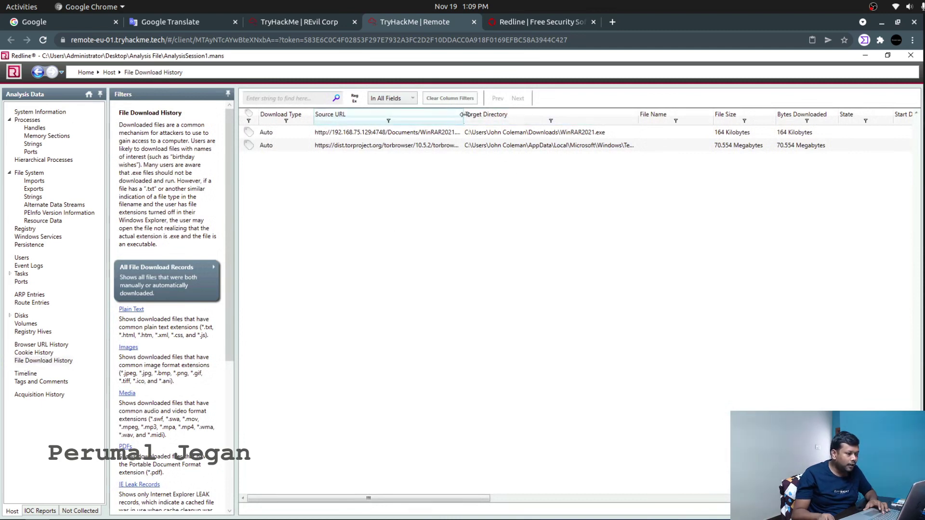
pyautogui.moveTo(463, 117); pyautogui.dragTo(566, 135)
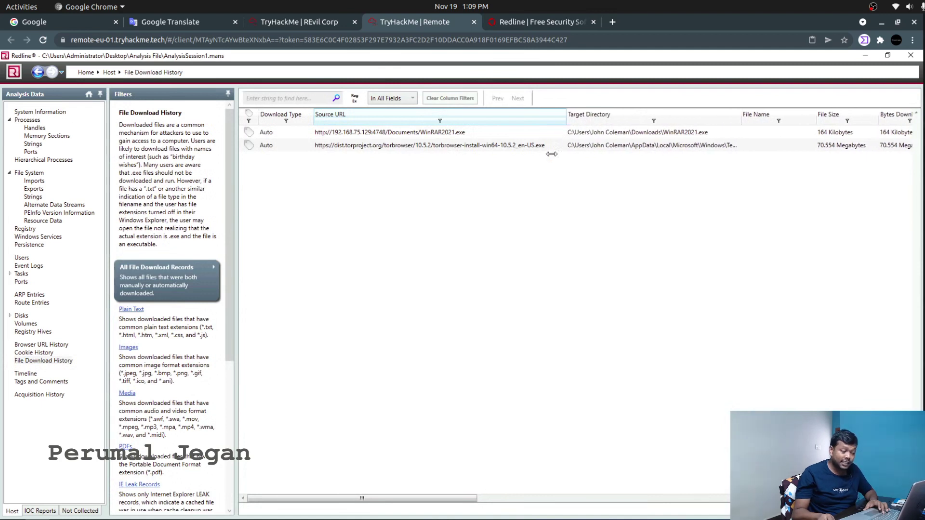
pyautogui.click(432, 135)
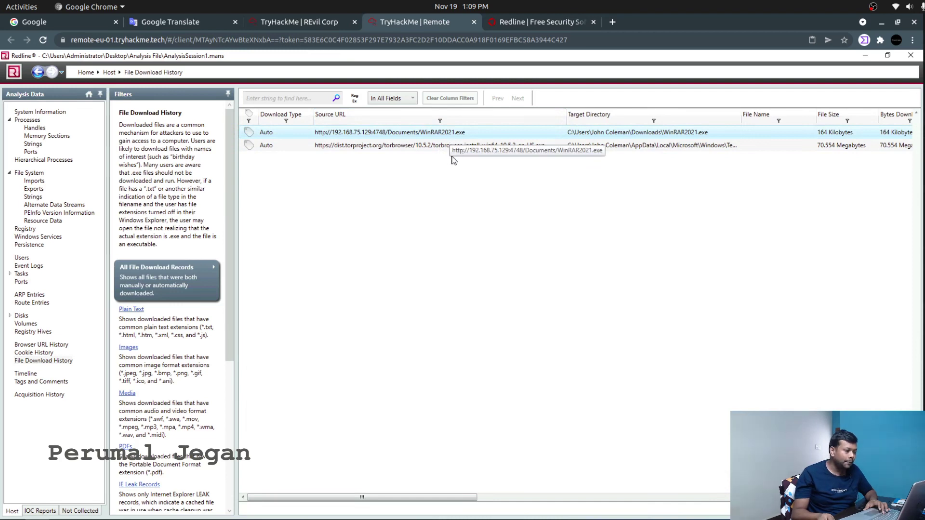
pyautogui.click(447, 149)
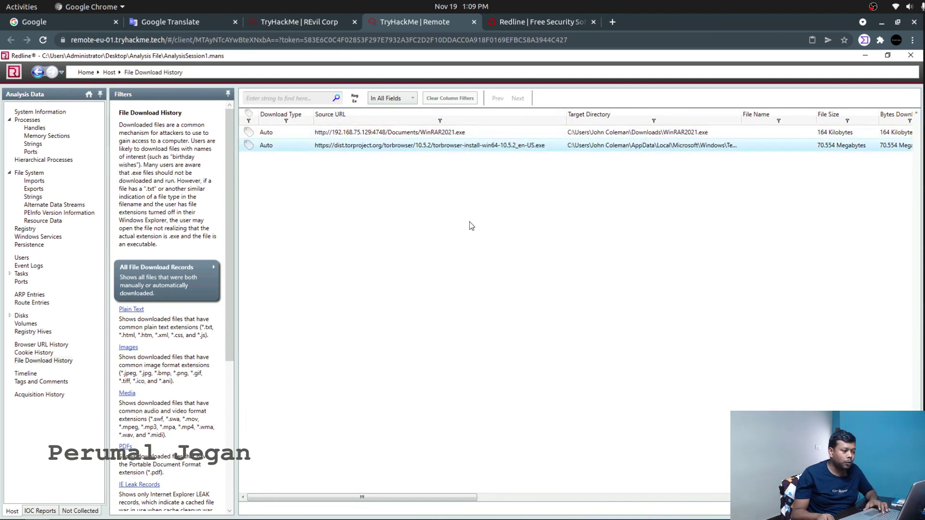
pyautogui.click(429, 136)
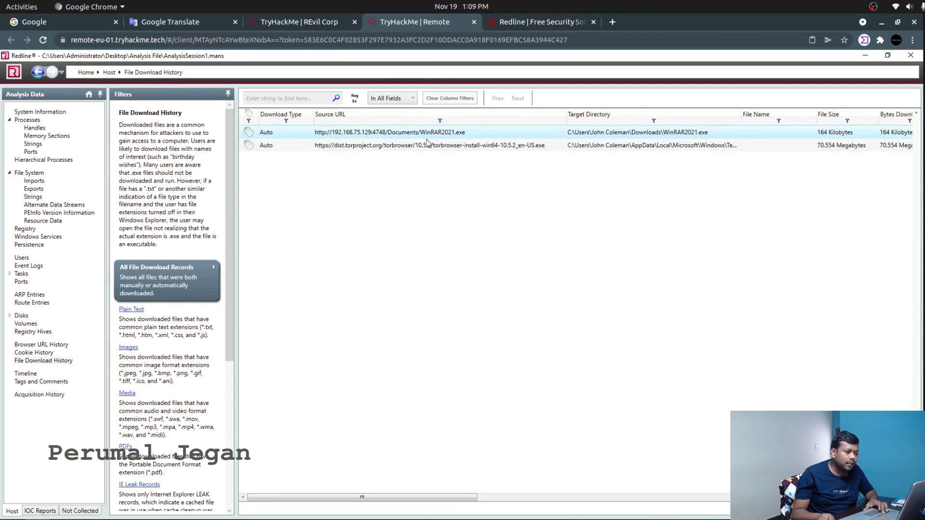
pyautogui.click(311, 24)
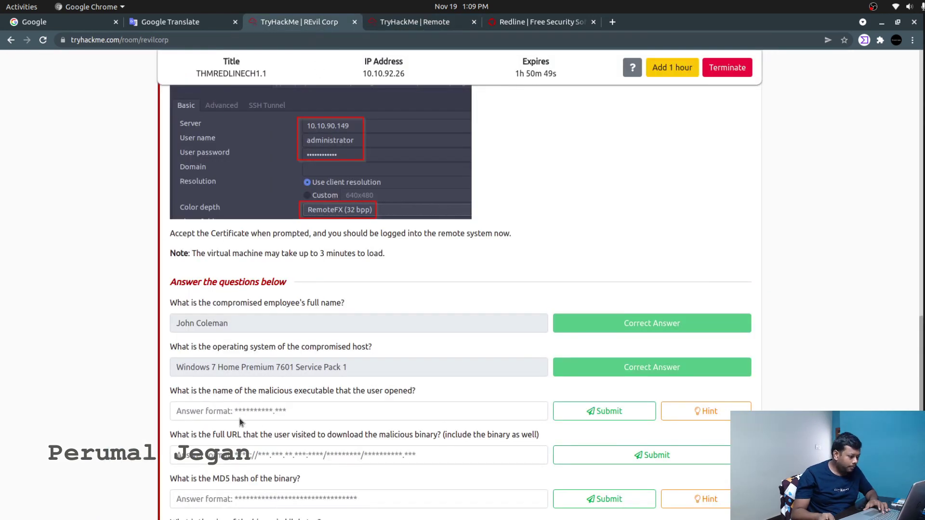
pyautogui.click(449, 27)
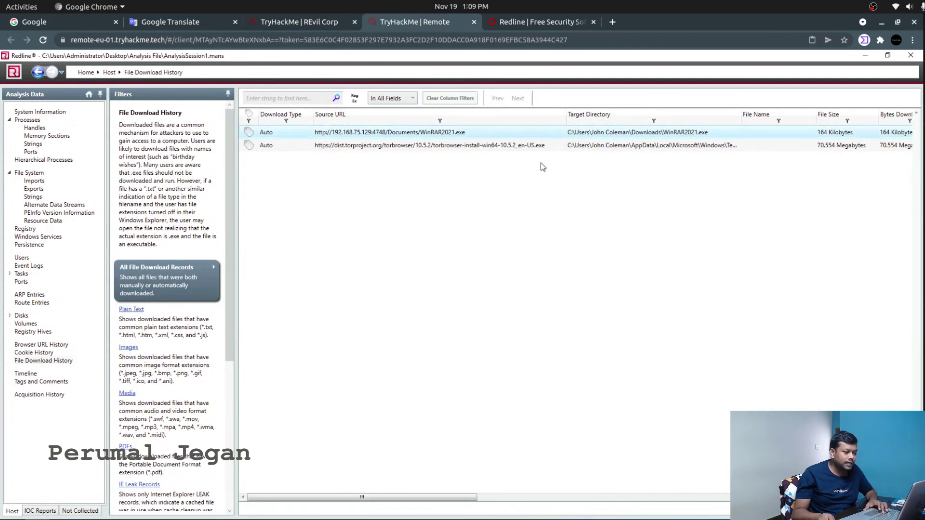
# Open the full details of the WinRAR2021.exe download record and copy the executable's name from its source URL.
pyautogui.press('Return')
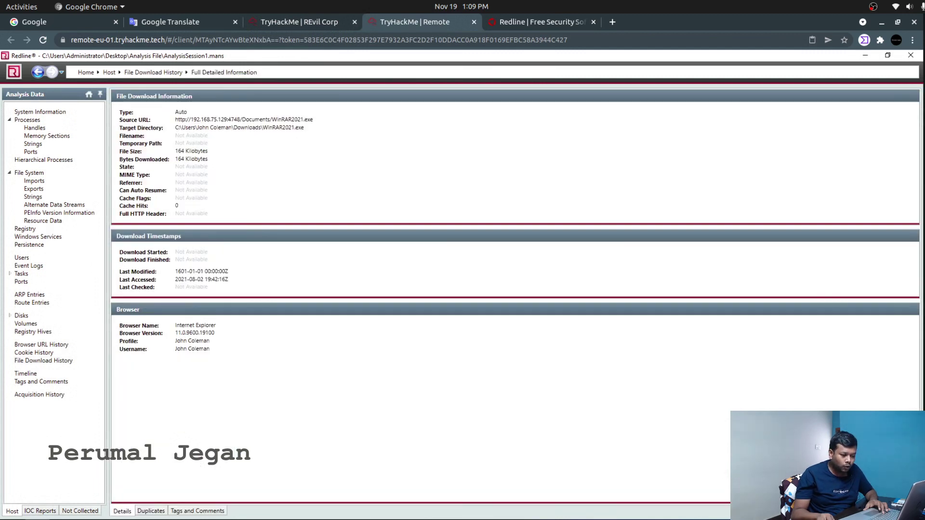
pyautogui.doubleClick(212, 127)
pyautogui.moveTo(272, 119); pyautogui.dragTo(314, 120)
pyautogui.hotkey('ctrl', 'c')
# Submit "WinRAR2021.exe" as the name of the malicious executable on the REvil Corp page.
pyautogui.click(278, 24)
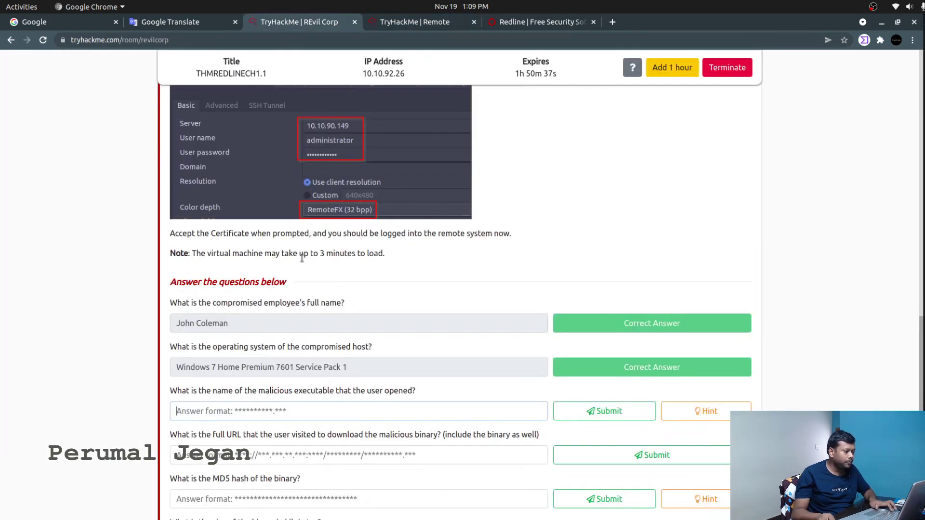
pyautogui.click(249, 412)
pyautogui.hotkey('ctrl', 'v')
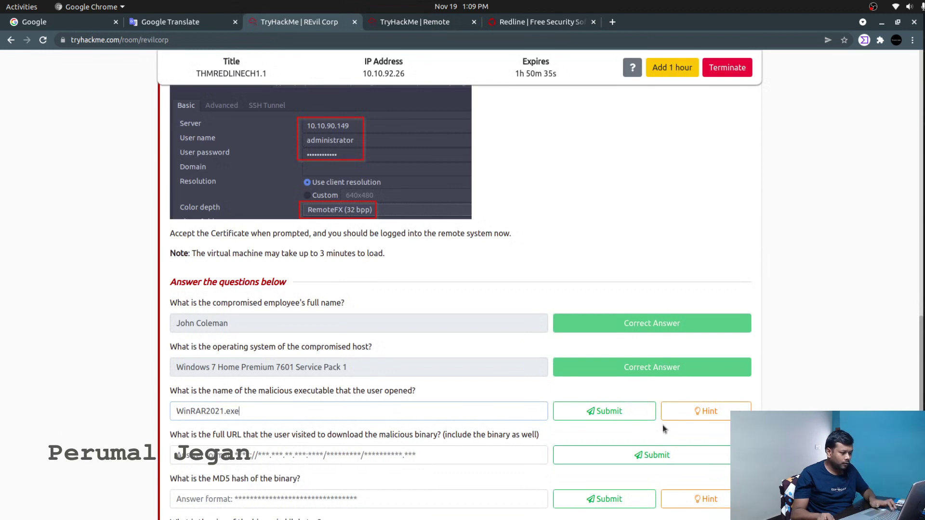
pyautogui.click(631, 412)
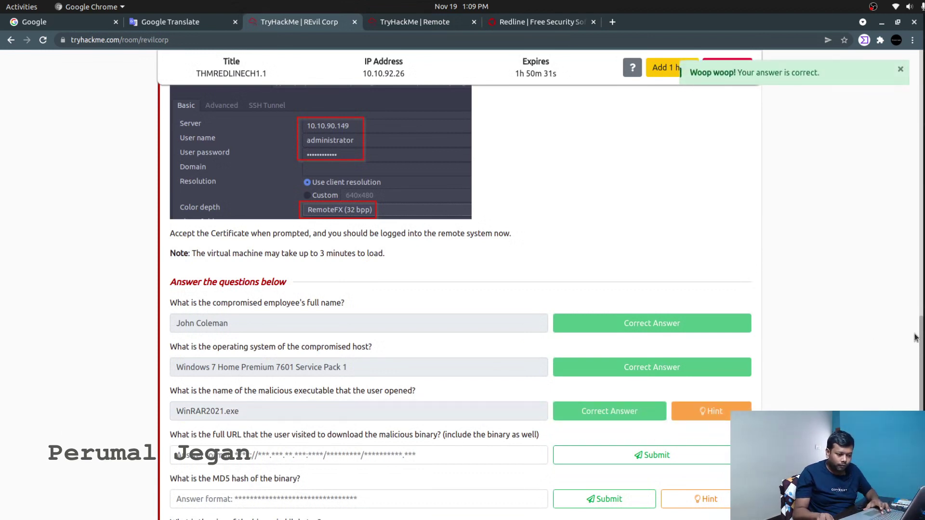
# Read the question asking for the full URL used to download the malicious binary.
pyautogui.moveTo(921, 338); pyautogui.dragTo(923, 372)
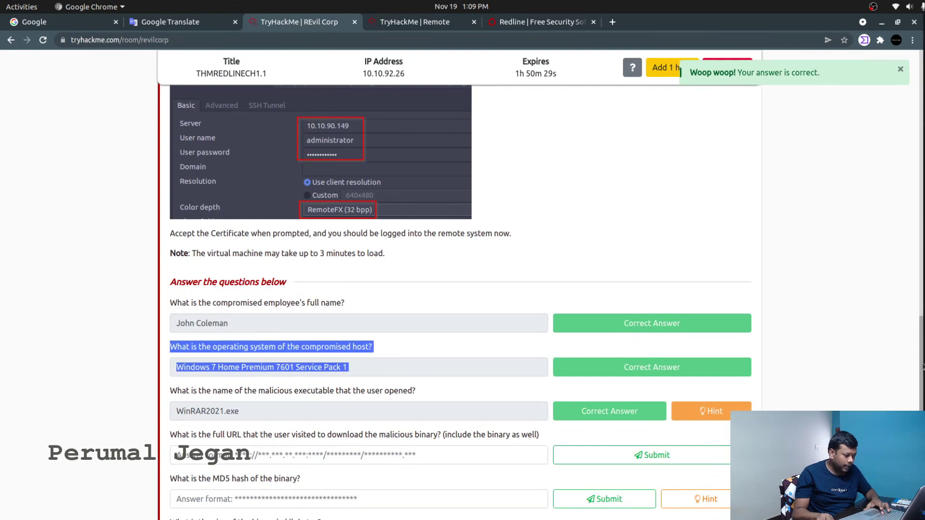
pyautogui.scroll(-6, 923, 372)
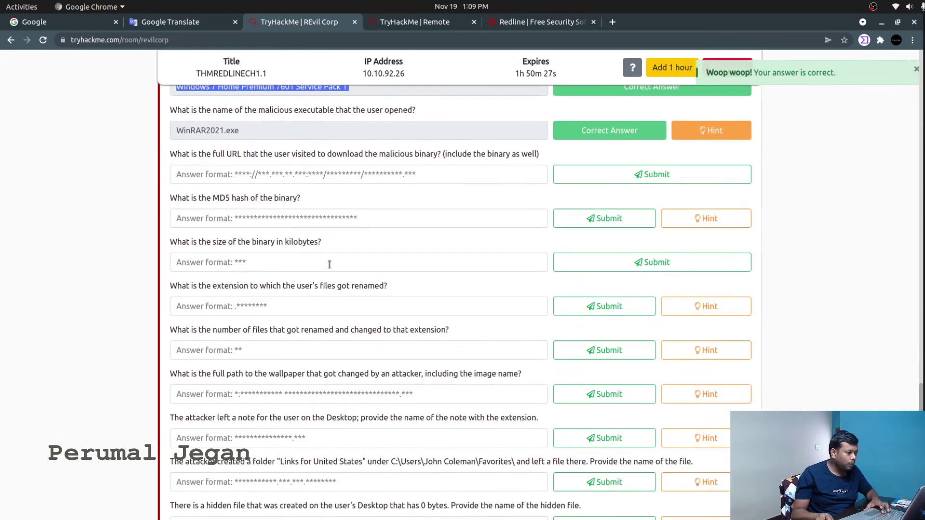
pyautogui.doubleClick(218, 153)
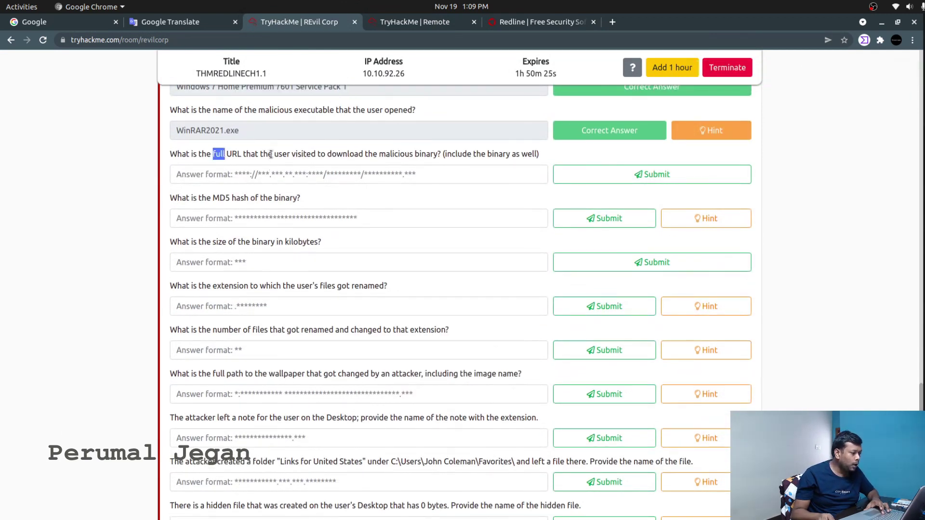
pyautogui.click(272, 154)
pyautogui.doubleClick(320, 154)
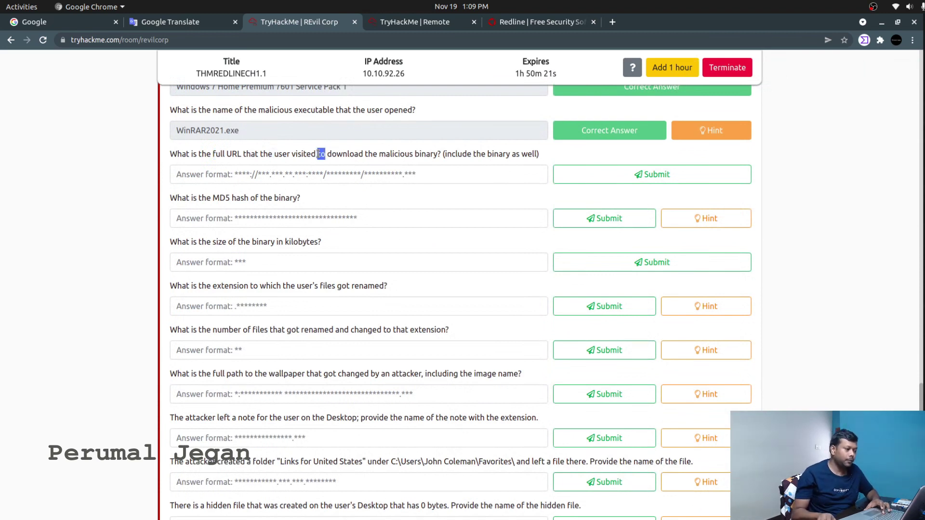
# Check Redline's Browser URL History, return to File Download History and open the full details of the WinRAR2021.exe download.
pyautogui.click(412, 22)
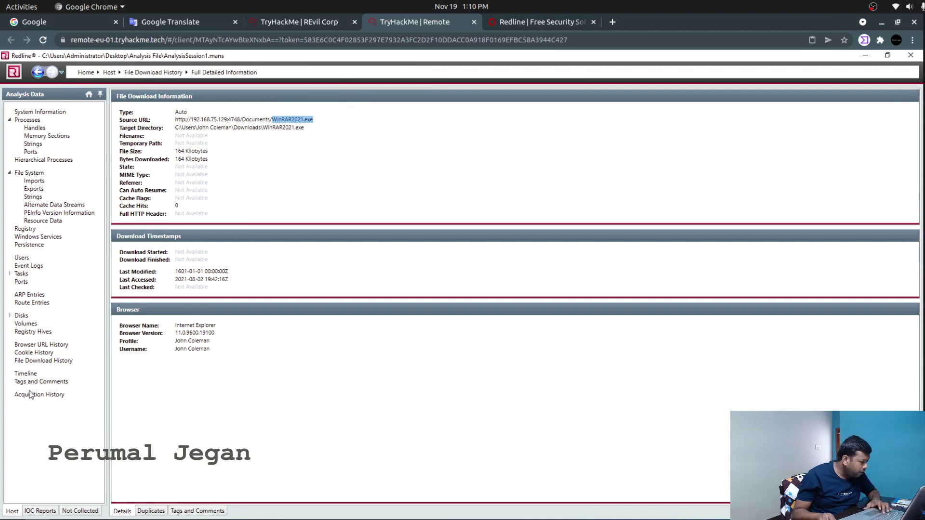
pyautogui.click(32, 345)
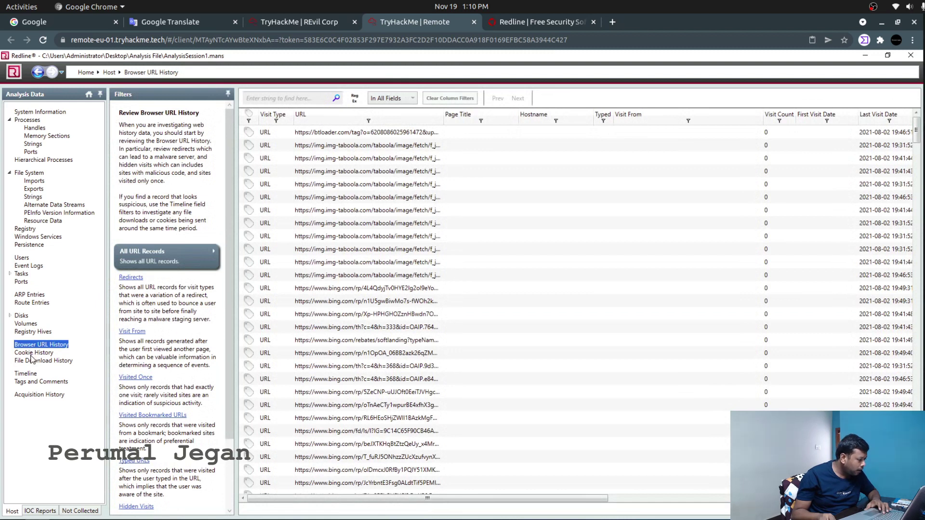
pyautogui.click(32, 361)
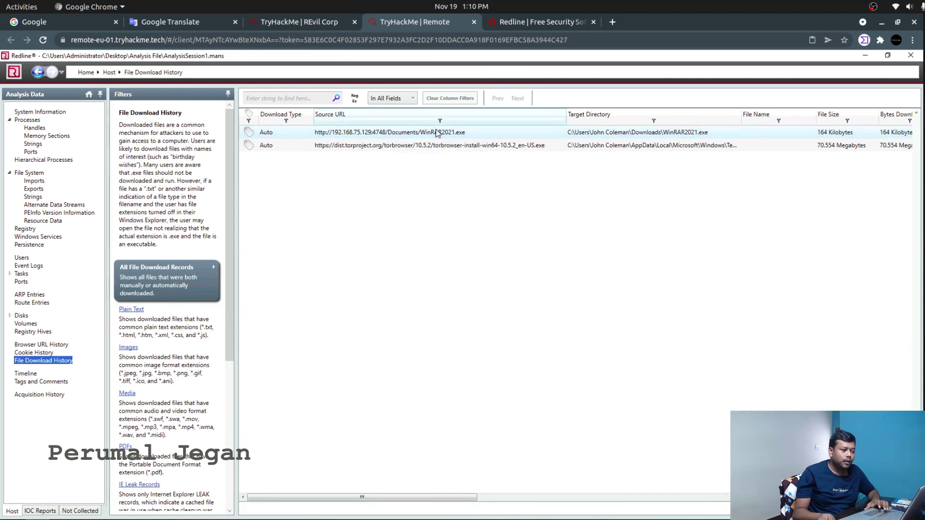
pyautogui.doubleClick(453, 134)
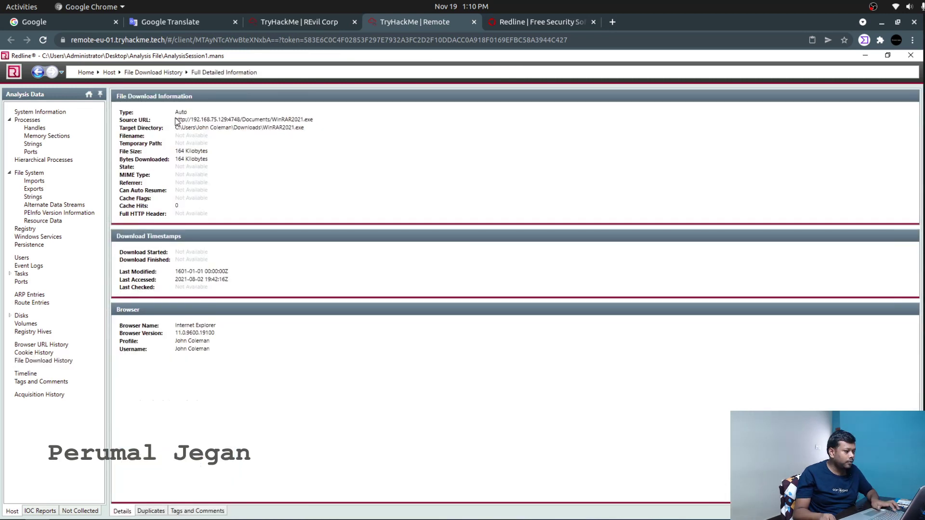
pyautogui.moveTo(176, 120); pyautogui.dragTo(319, 120)
pyautogui.hotkey('ctrl', 'c')
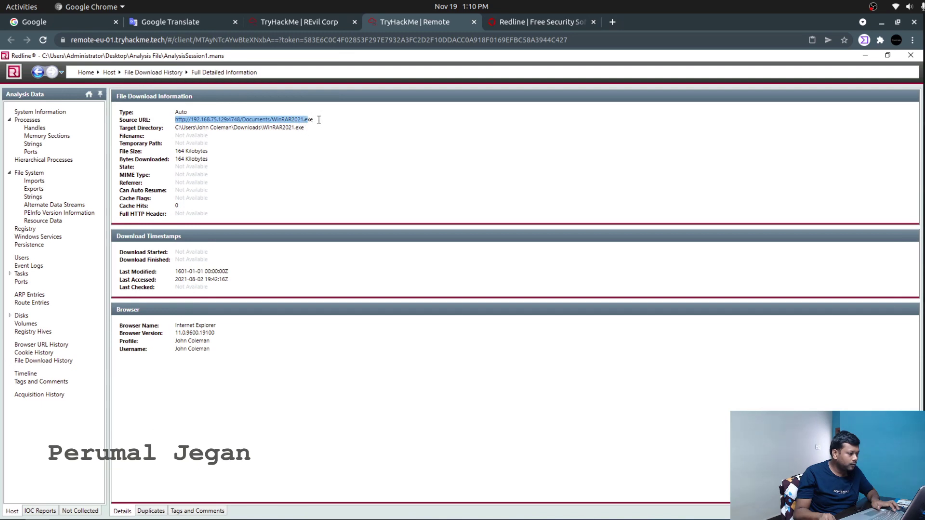
pyautogui.click(307, 20)
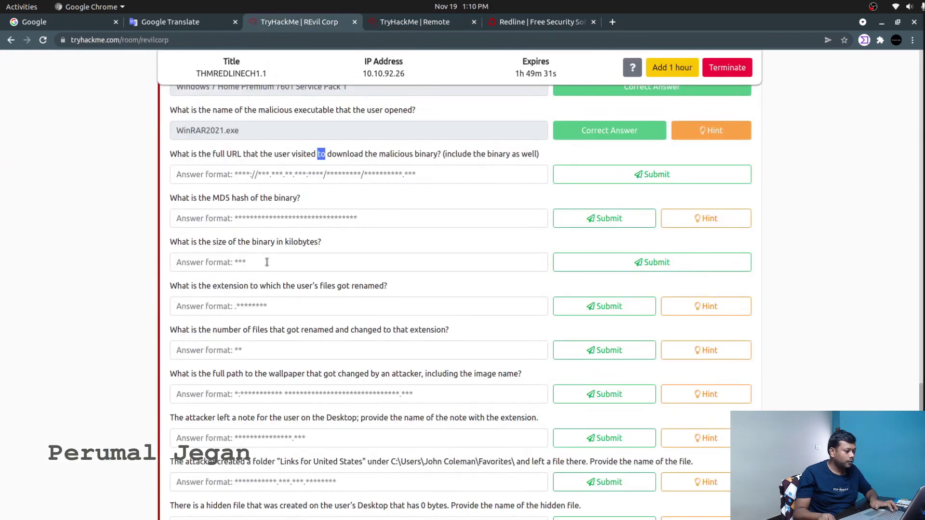
pyautogui.click(252, 178)
pyautogui.hotkey('ctrl', 'v')
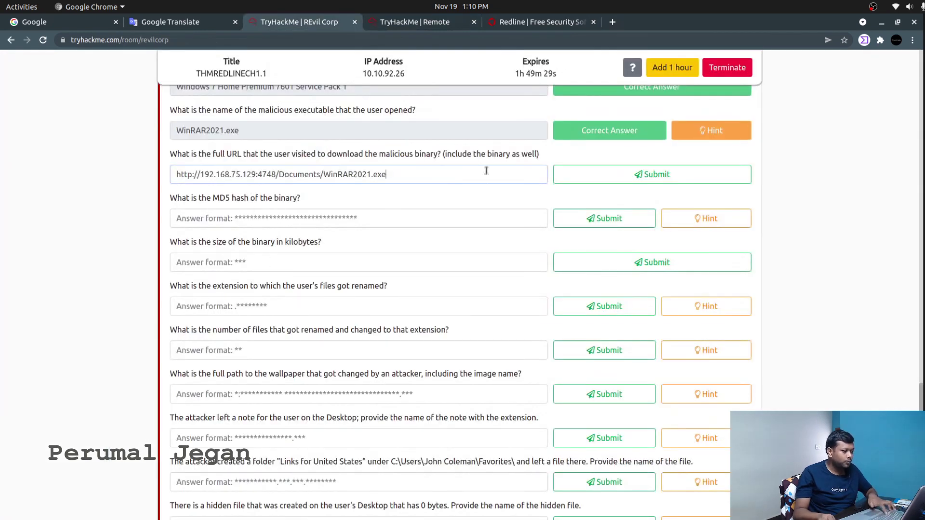
pyautogui.click(606, 169)
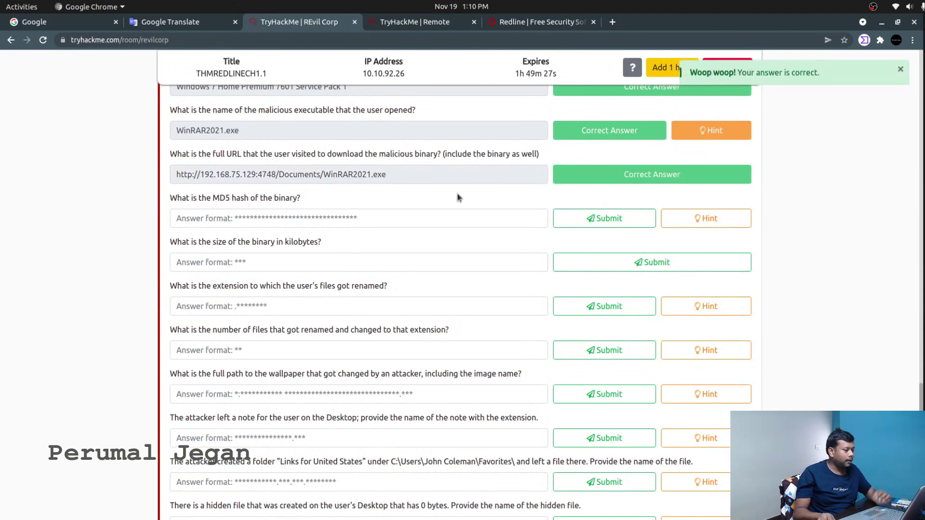
# Read the MD5 hash question, then open the full details of WinRAR2021.exe from the user's Downloads folder in Redline's File System listing.
pyautogui.tripleClick(214, 204)
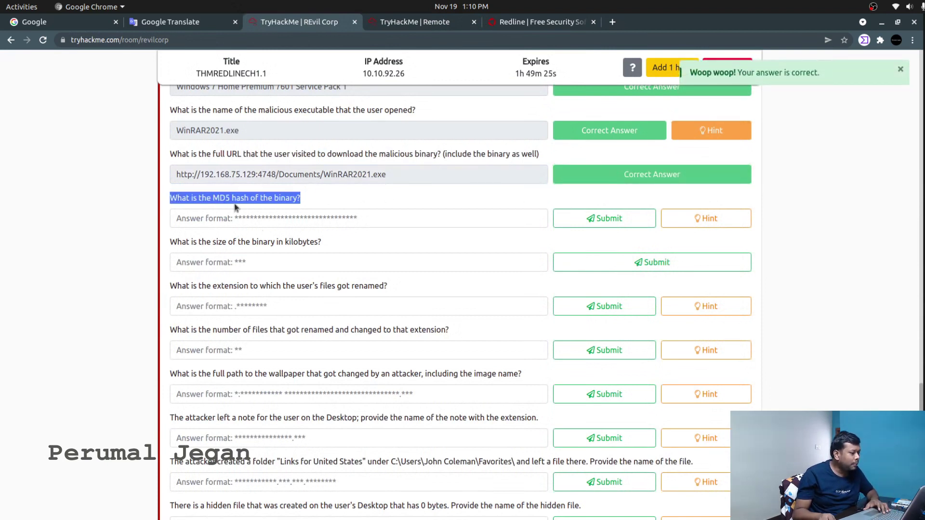
pyautogui.click(418, 20)
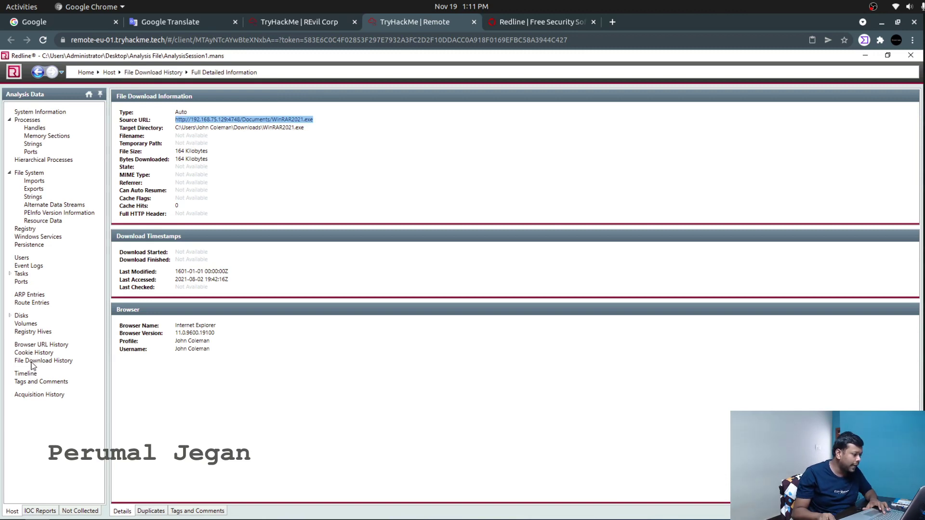
pyautogui.click(33, 361)
pyautogui.click(29, 173)
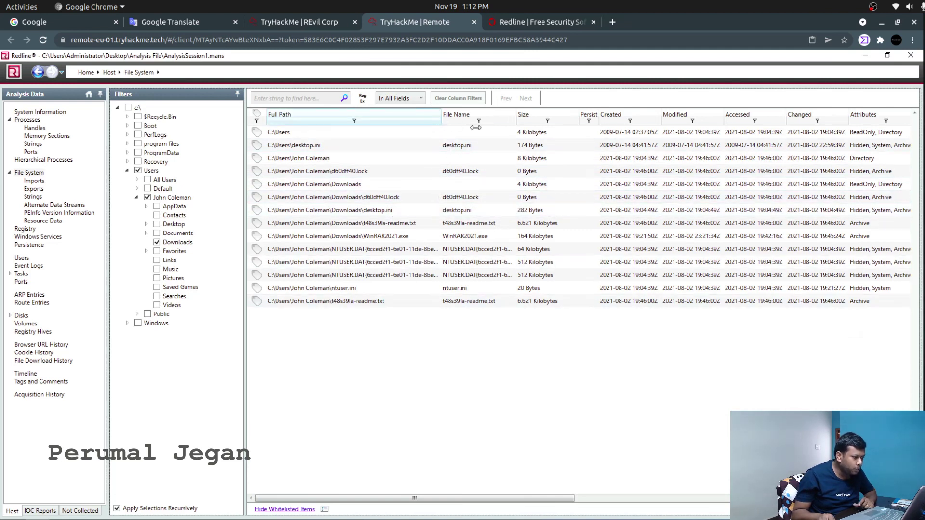
pyautogui.moveTo(476, 128); pyautogui.dragTo(569, 144)
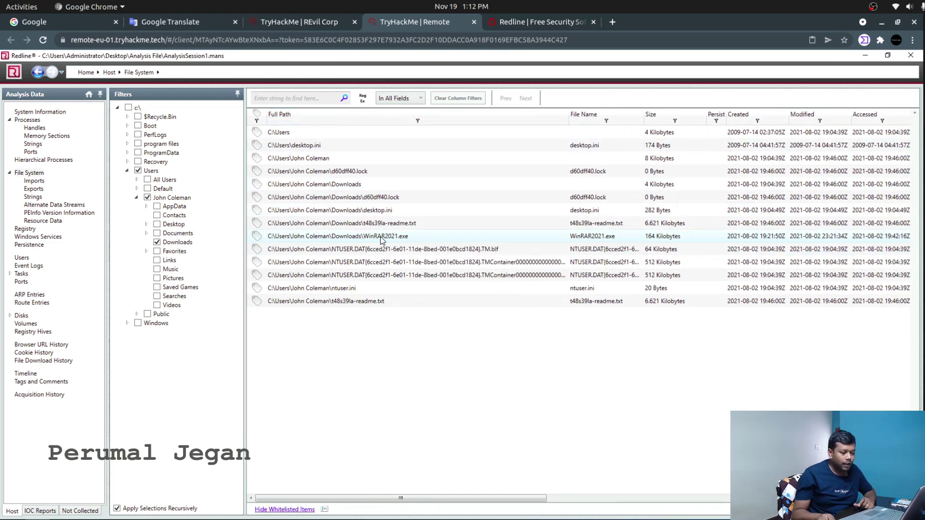
pyautogui.click(380, 237)
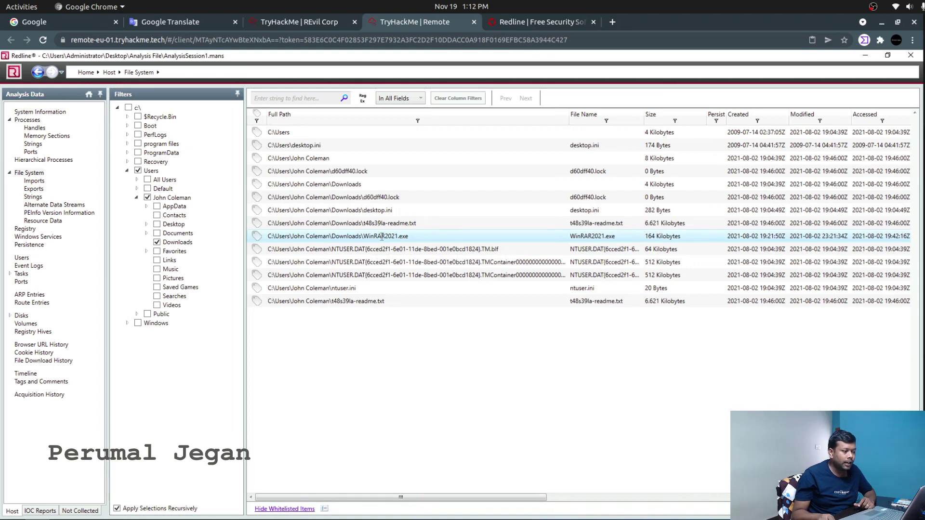
pyautogui.doubleClick(382, 237)
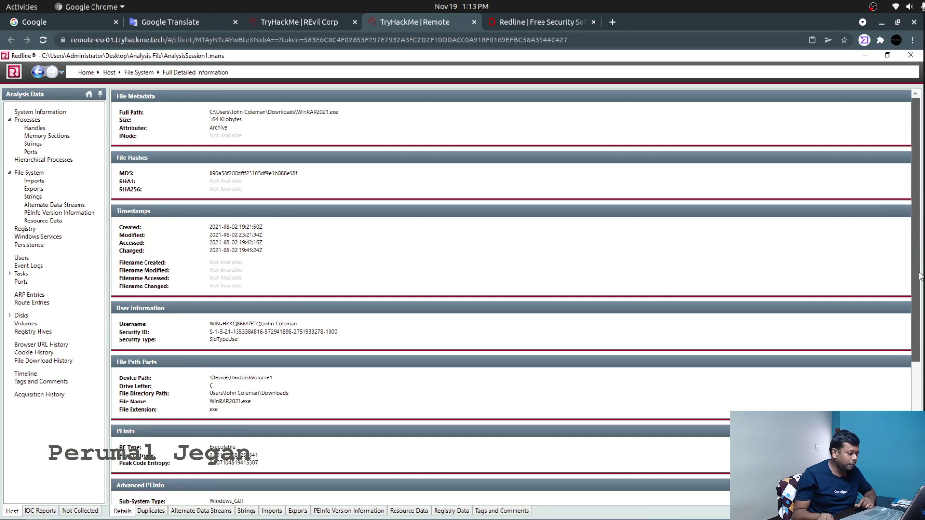
# Look through the WinRAR2021.exe file details and copy its MD5 hash.
pyautogui.moveTo(915, 183); pyautogui.dragTo(915, 304)
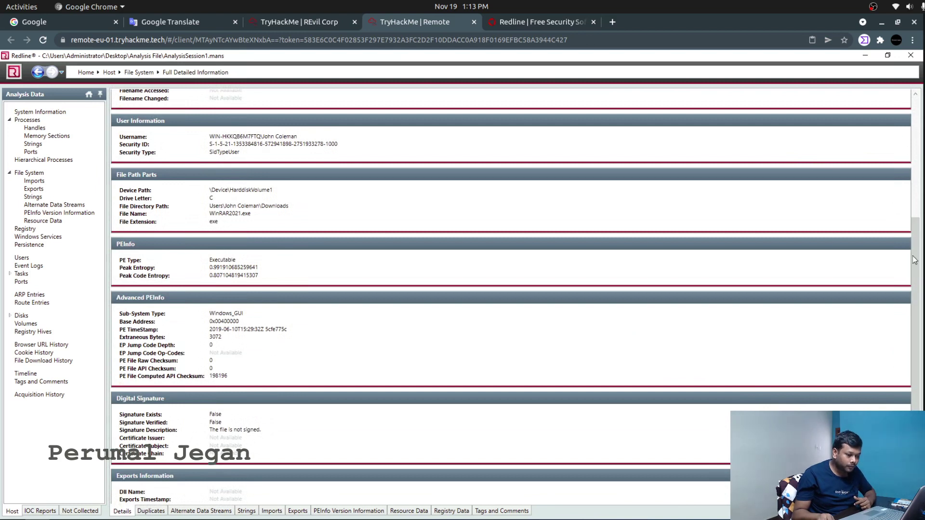
pyautogui.moveTo(915, 263); pyautogui.dragTo(915, 220)
pyautogui.click(912, 93)
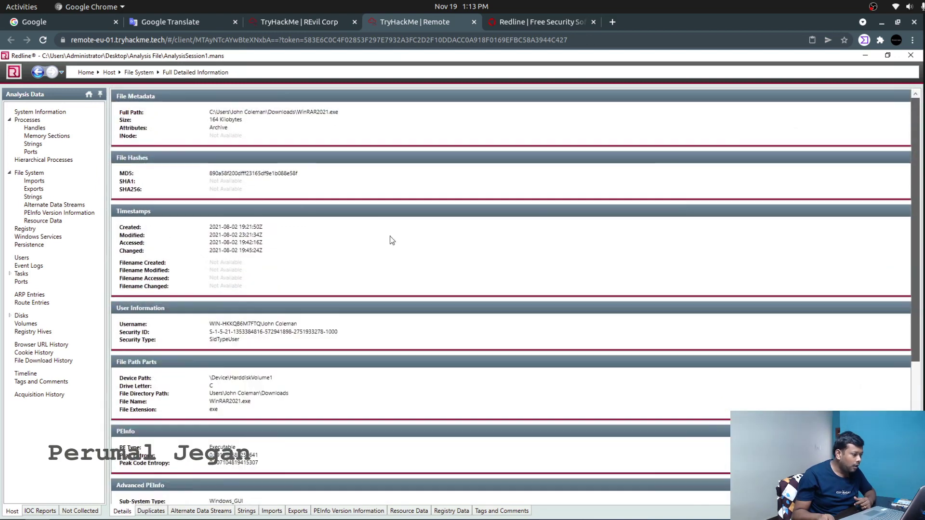
pyautogui.doubleClick(256, 173)
pyautogui.hotkey('ctrl', 'c')
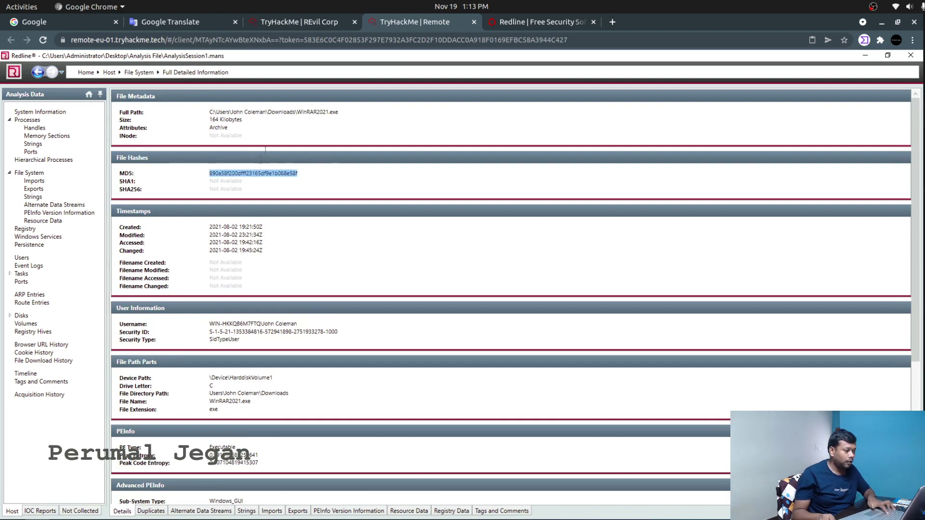
# Submit "890a58f200dfff23165df9e1b088e58f" as the MD5 hash of the binary on the REvil Corp page.
pyautogui.click(292, 22)
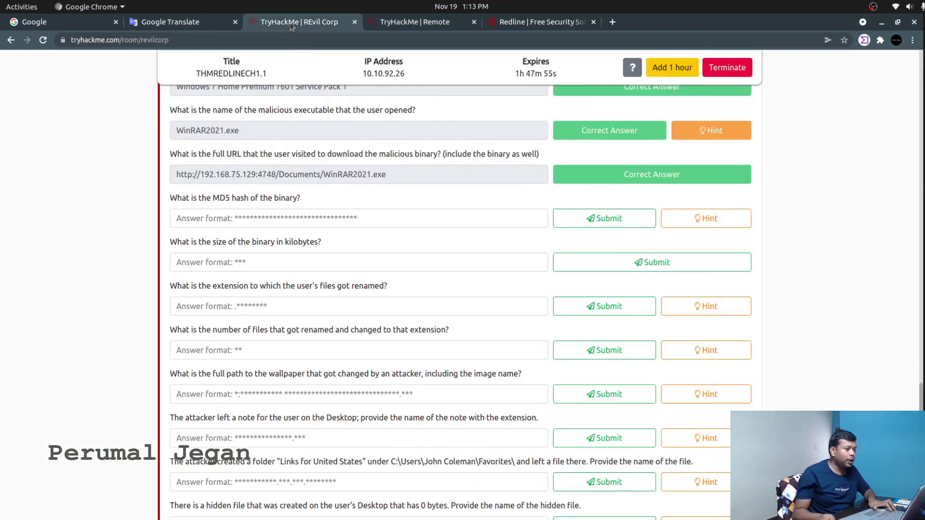
pyautogui.click(359, 224)
pyautogui.hotkey('ctrl', 'v')
pyautogui.click(601, 226)
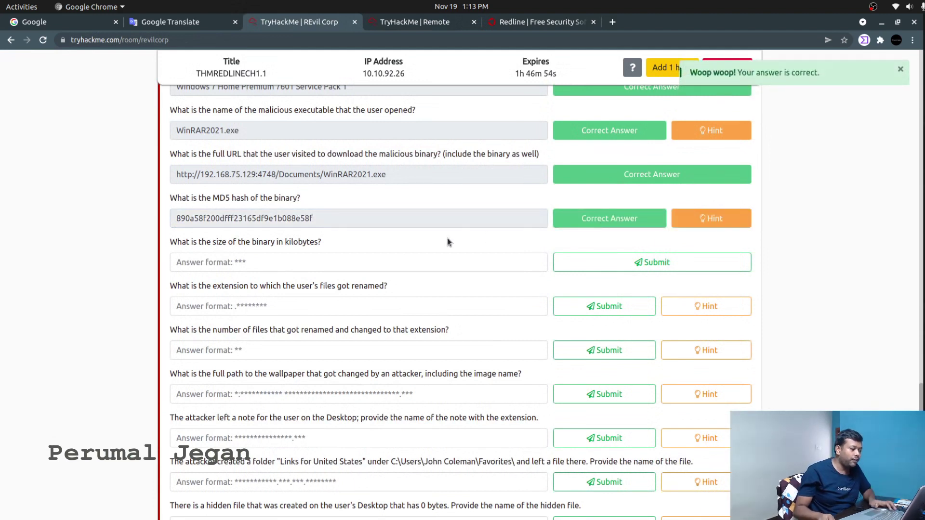
# Check the WinRAR2021.exe file size in Redline and submit "164" as the binary's size in kilobytes on the REvil Corp page.
pyautogui.tripleClick(233, 244)
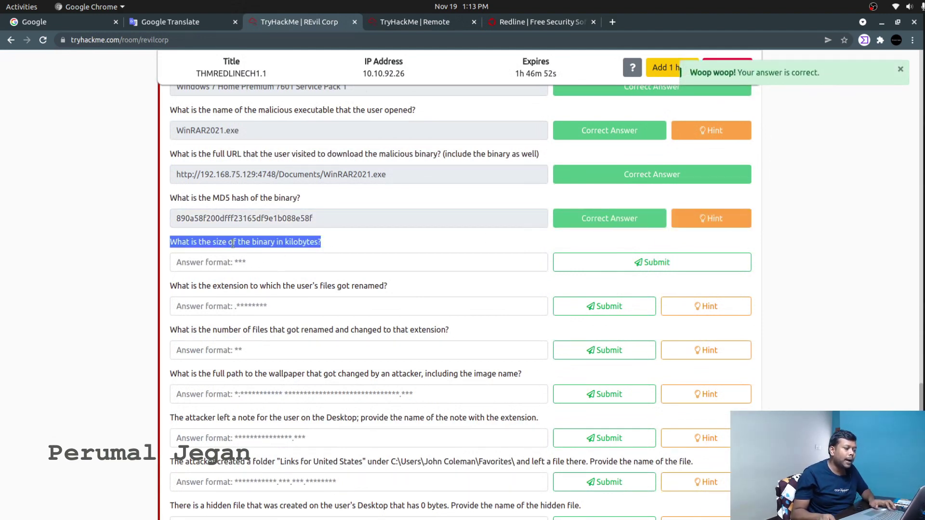
pyautogui.click(409, 22)
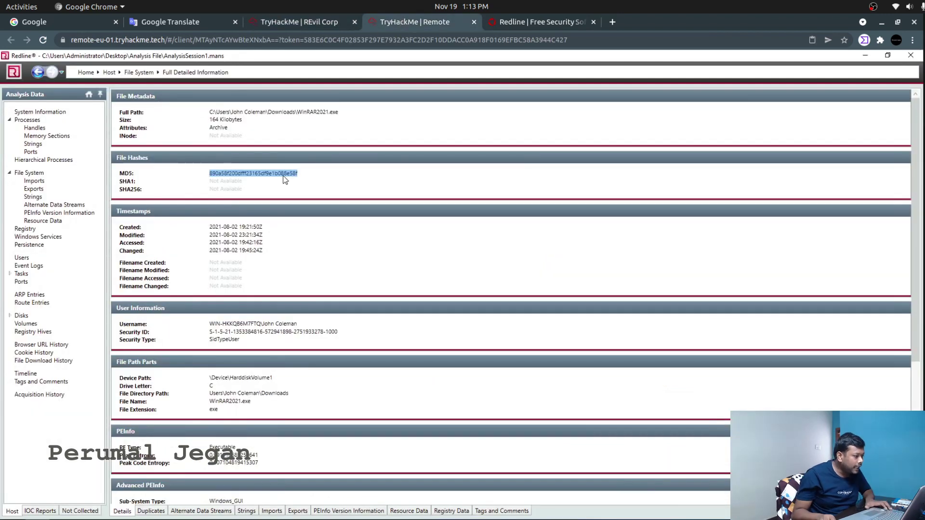
pyautogui.click(217, 120)
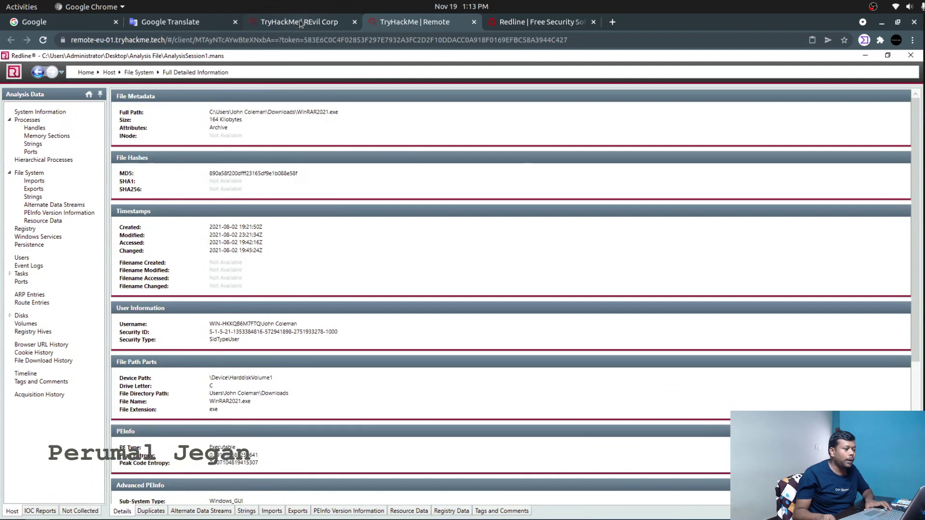
pyautogui.click(299, 22)
pyautogui.click(321, 264)
pyautogui.write('1')
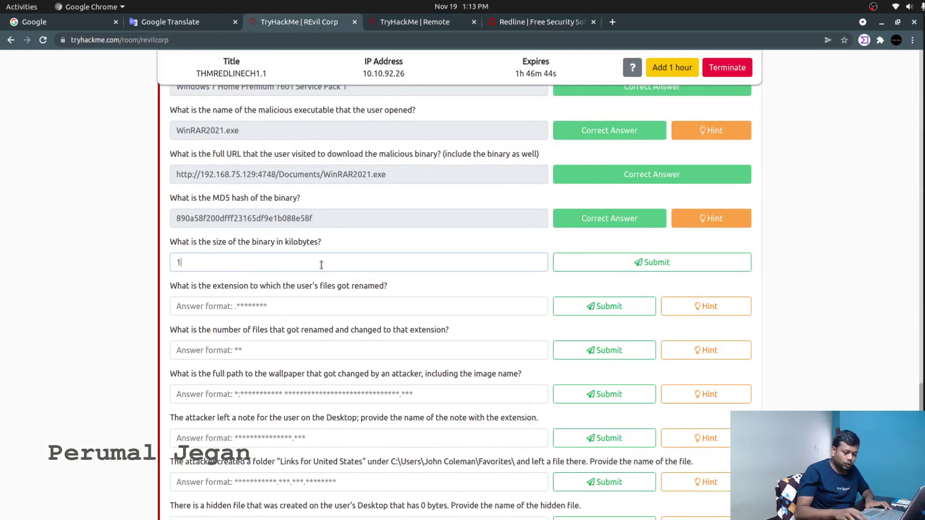
pyautogui.write('64')
pyautogui.click(651, 261)
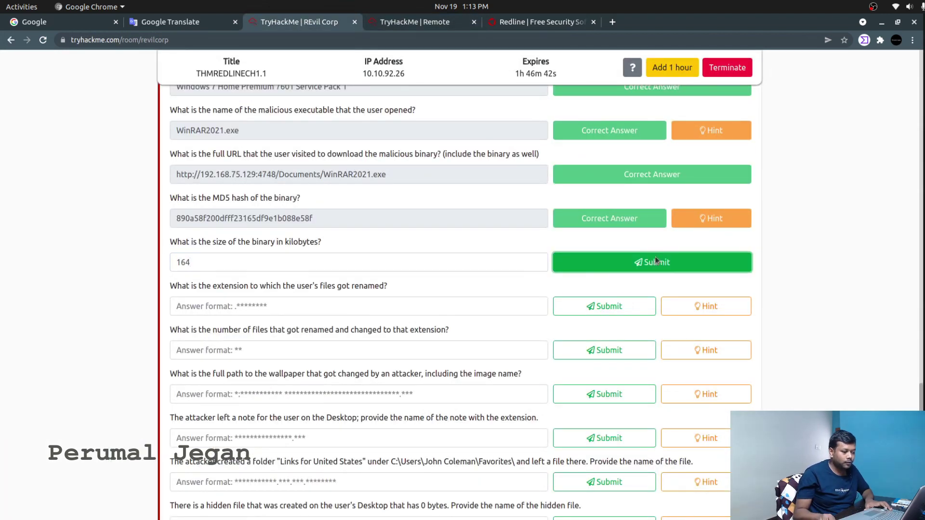
# Read the question about the extension of the user's renamed files along with its hint, then close the hint.
pyautogui.tripleClick(220, 287)
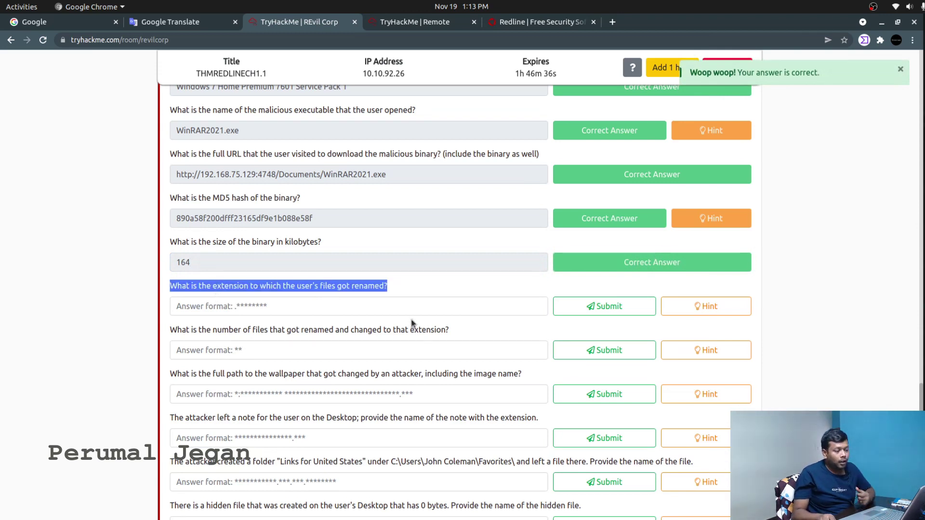
pyautogui.click(702, 305)
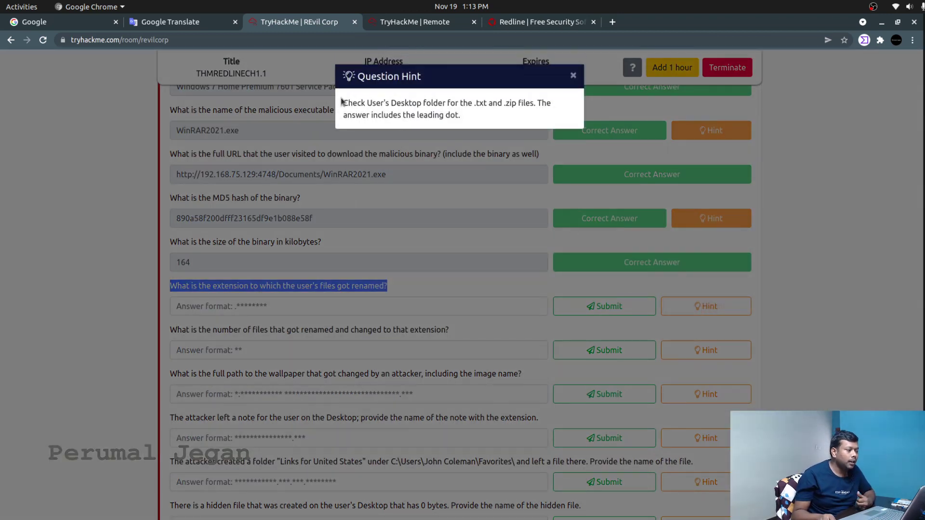
pyautogui.moveTo(342, 102); pyautogui.dragTo(443, 103)
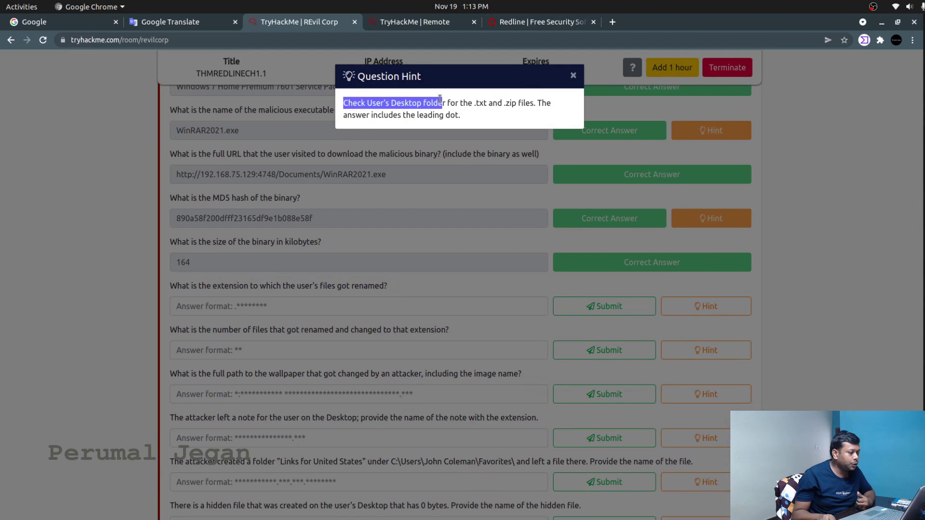
pyautogui.doubleClick(465, 103)
pyautogui.doubleClick(480, 103)
pyautogui.tripleClick(515, 104)
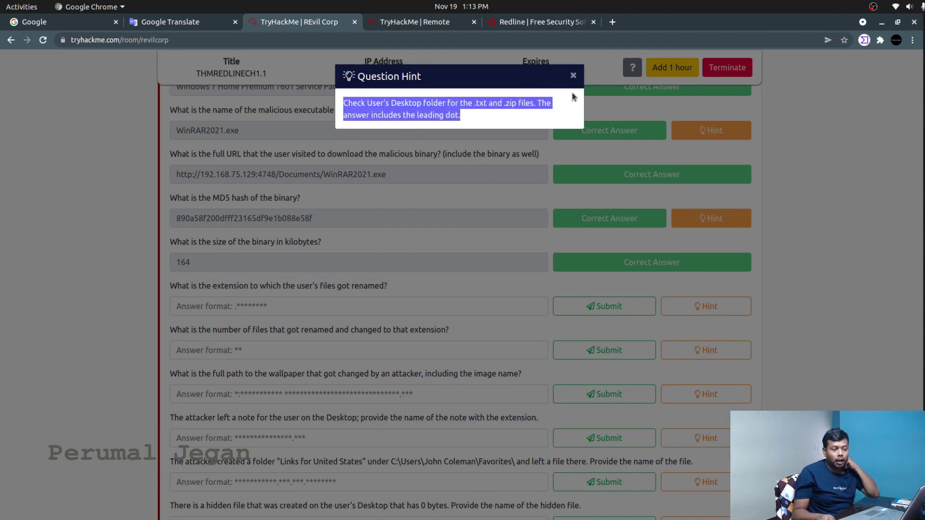
pyautogui.click(573, 75)
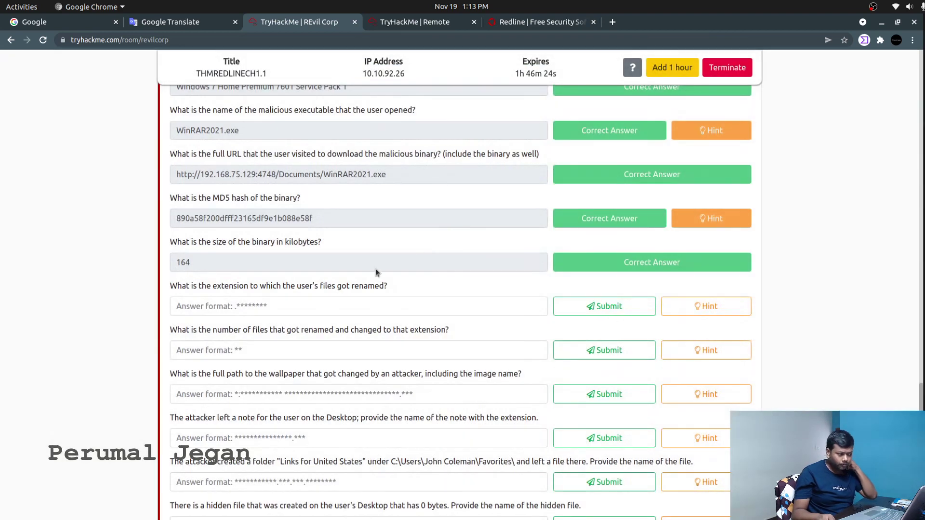
# Filter Redline's File System listing to the user's Desktop folder instead of Downloads.
pyautogui.click(417, 23)
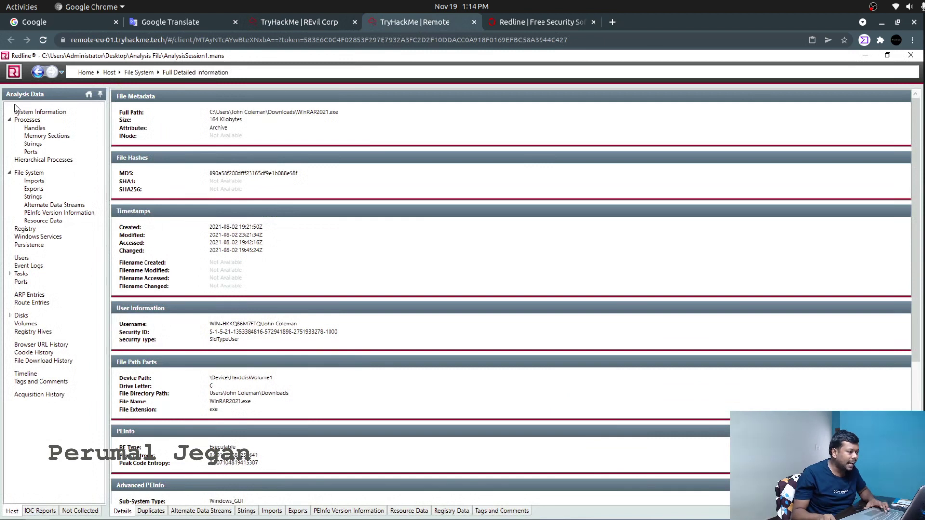
pyautogui.click(28, 174)
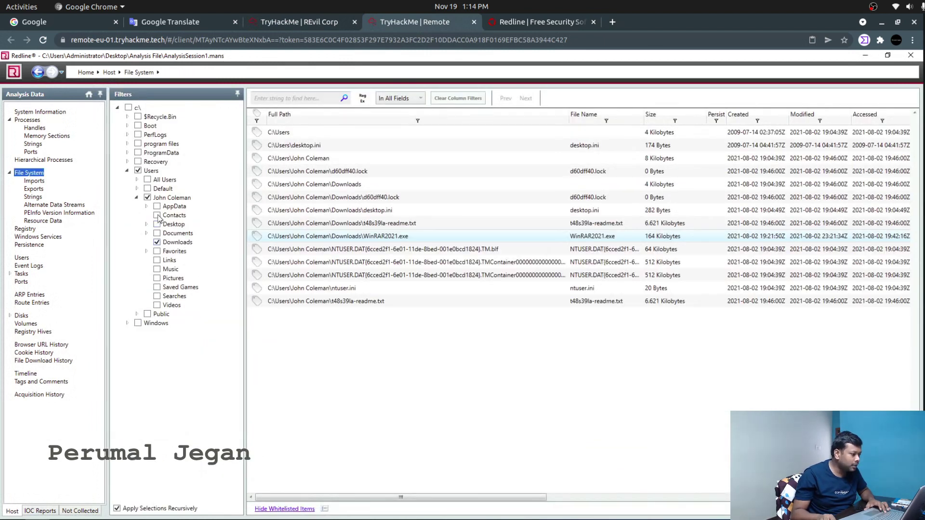
pyautogui.click(157, 224)
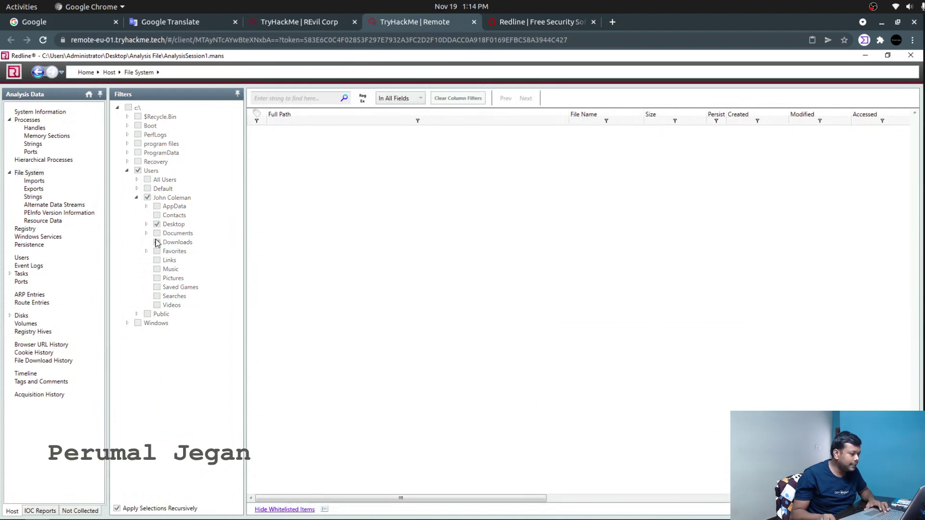
pyautogui.click(157, 243)
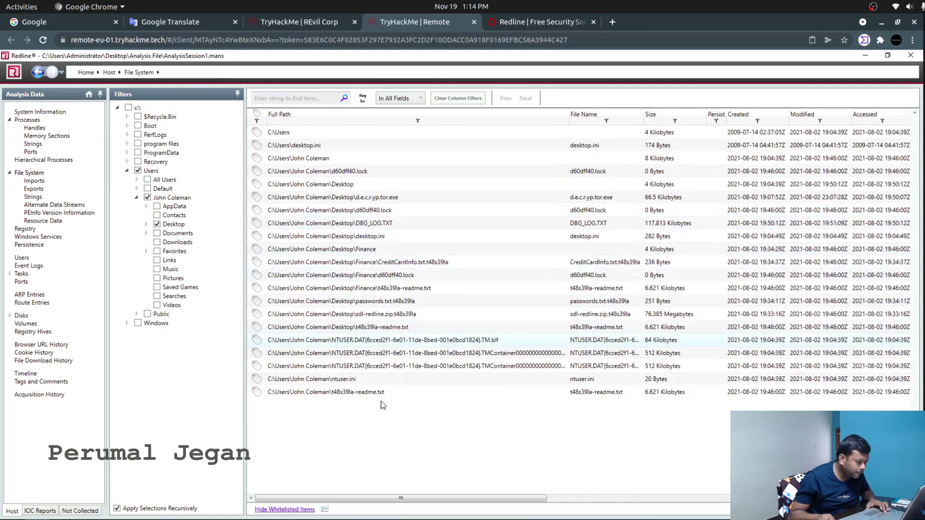
# Examine the Desktop files, including CreditCardInfo.txt.t48s39la, for the renamed extension and compare with the answer format on the REvil Corp page.
pyautogui.click(363, 395)
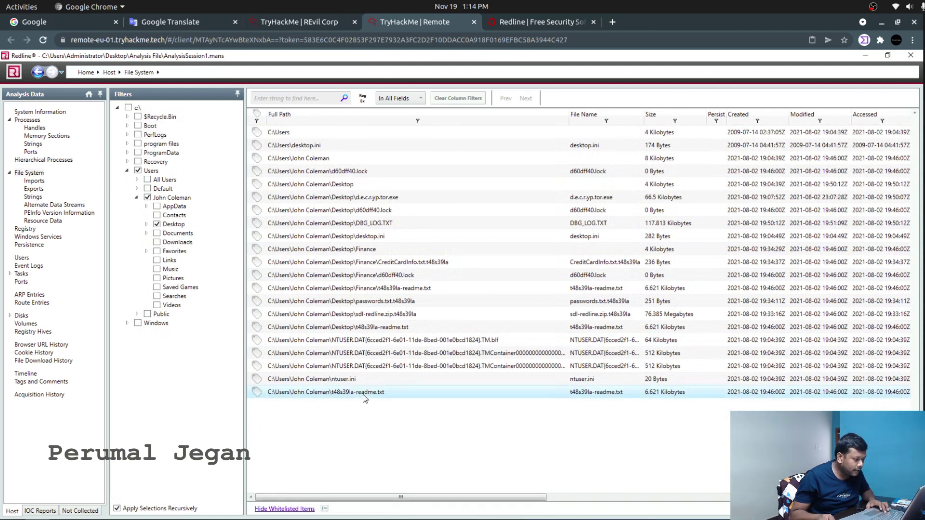
pyautogui.click(402, 289)
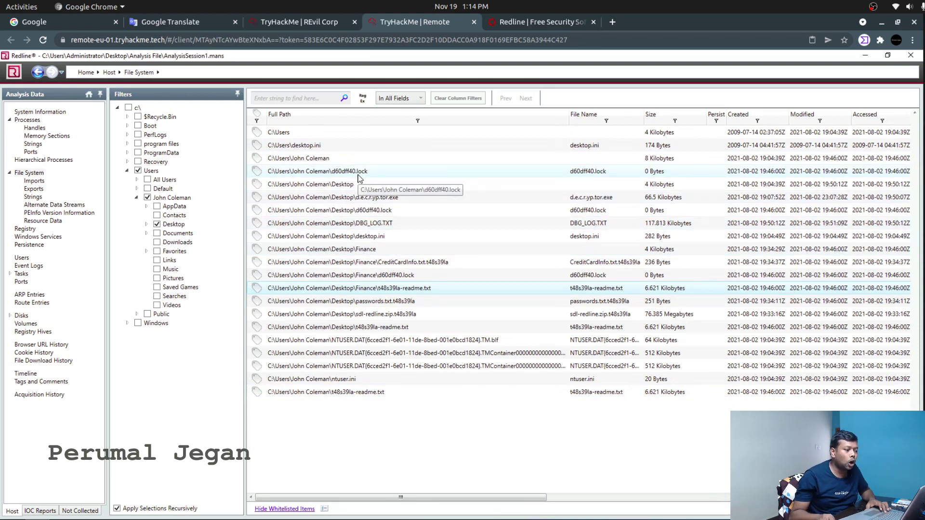
pyautogui.click(311, 22)
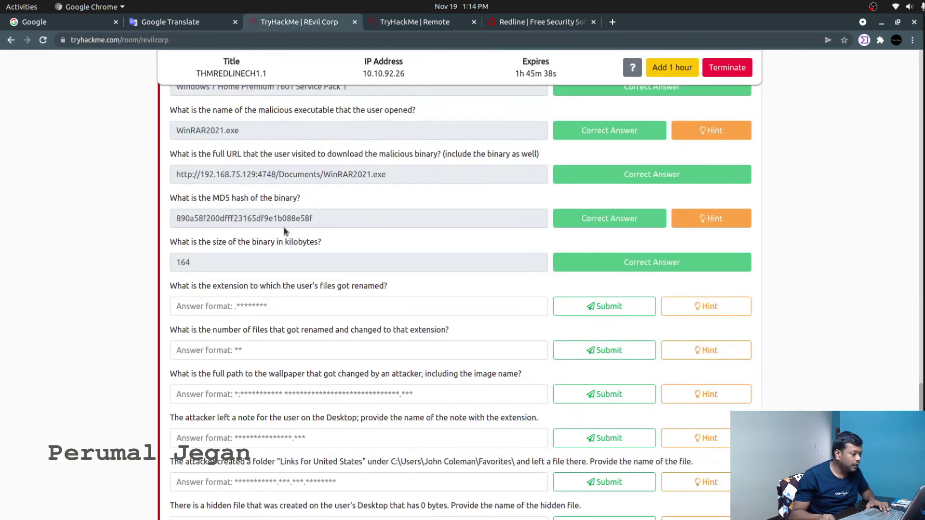
pyautogui.click(241, 308)
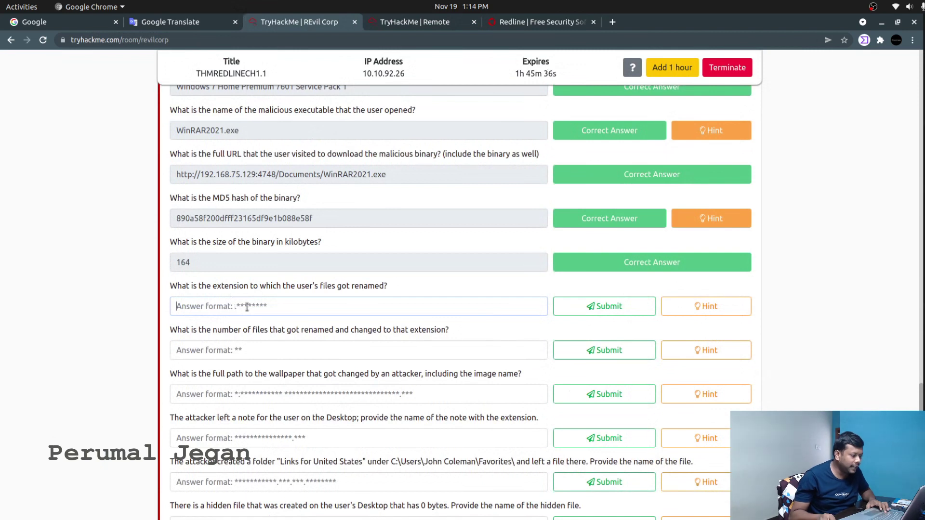
pyautogui.click(415, 21)
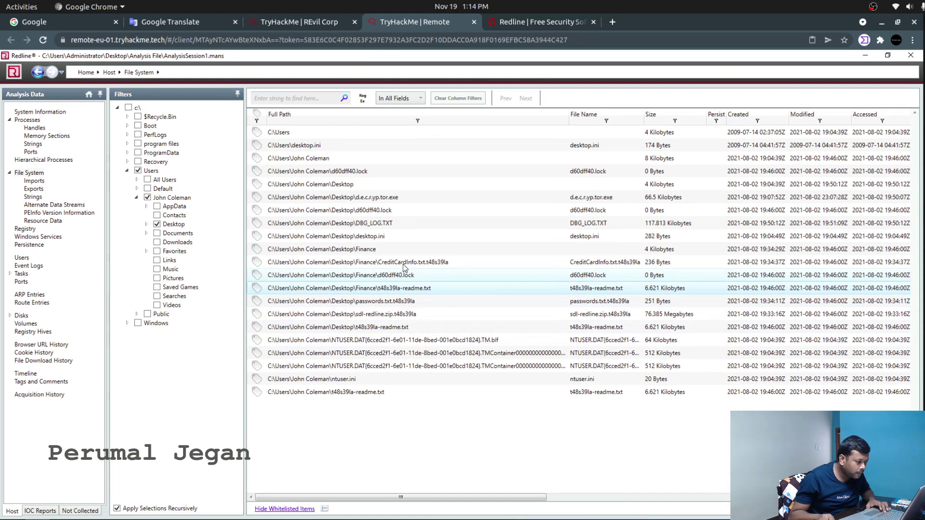
pyautogui.click(429, 264)
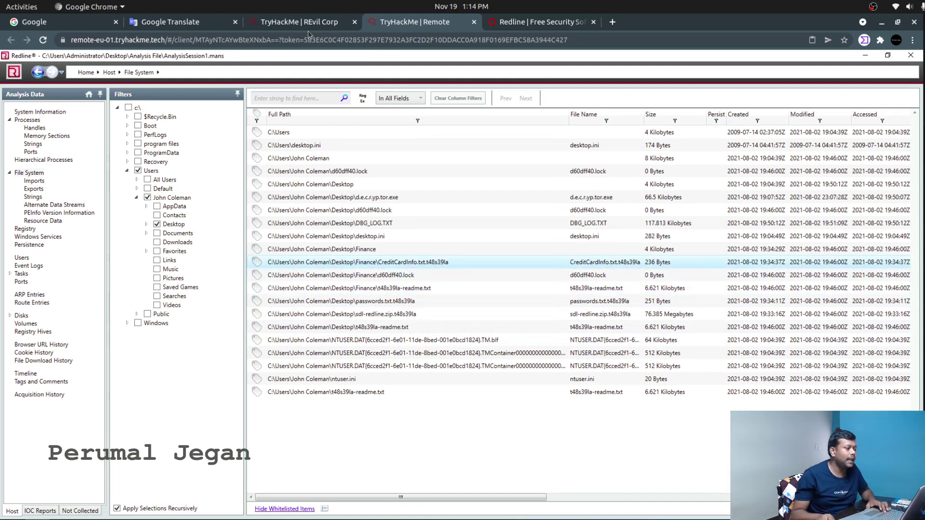
# Submit ".t48s39la" on the REvil Corp page as the extension to which the user's files got renamed.
pyautogui.click(299, 22)
pyautogui.click(223, 306)
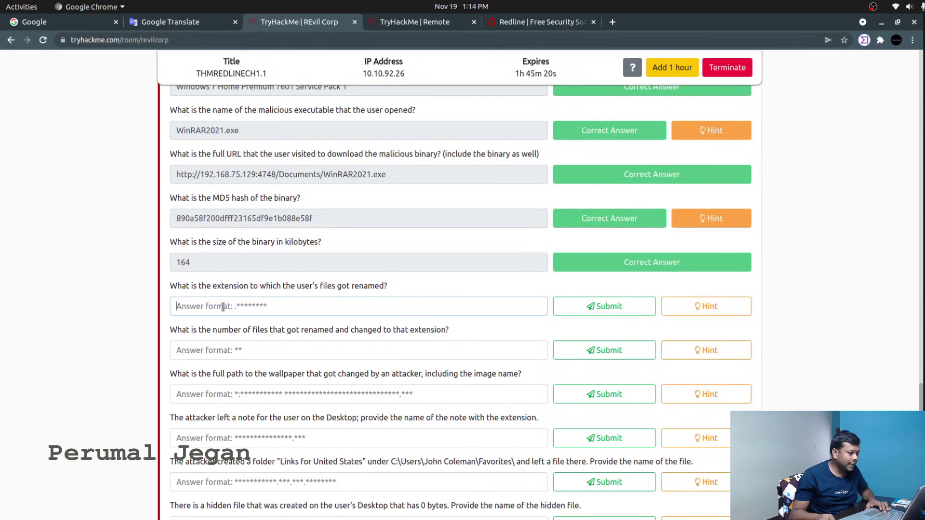
pyautogui.write('.')
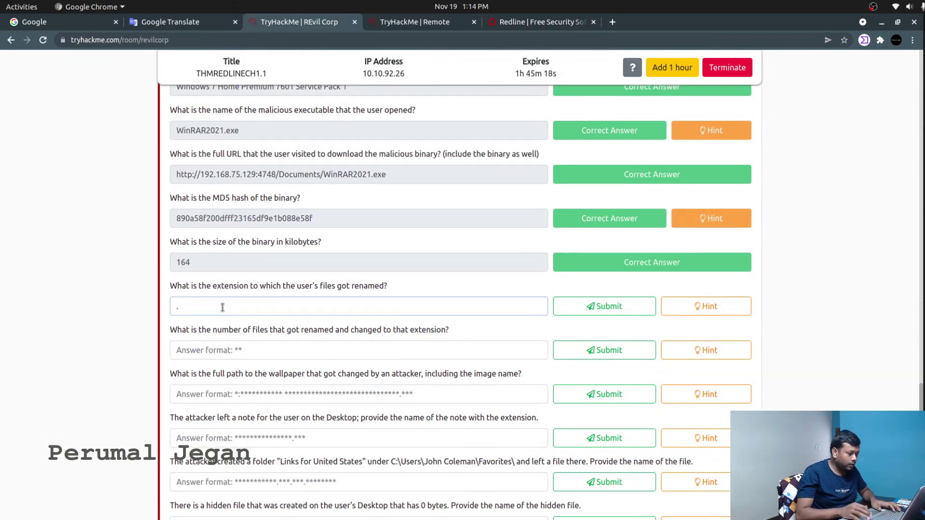
pyautogui.click(395, 23)
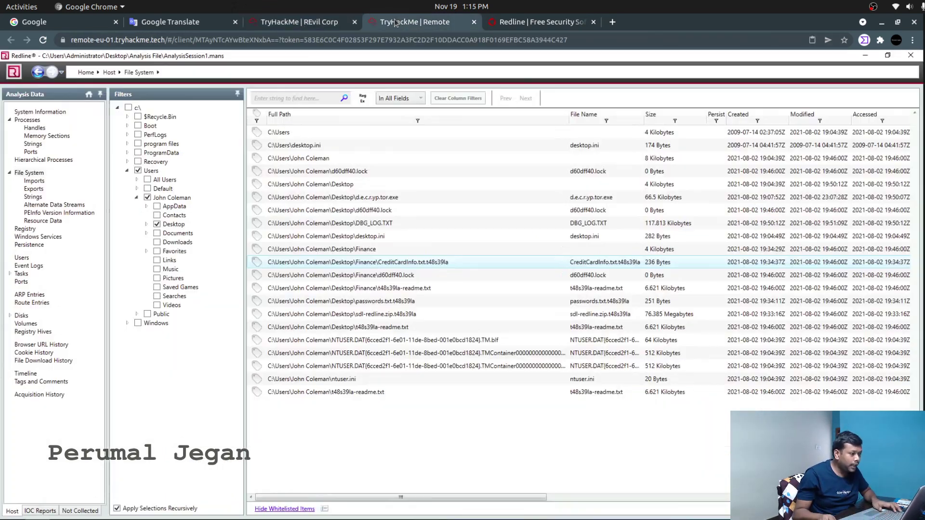
pyautogui.click(324, 24)
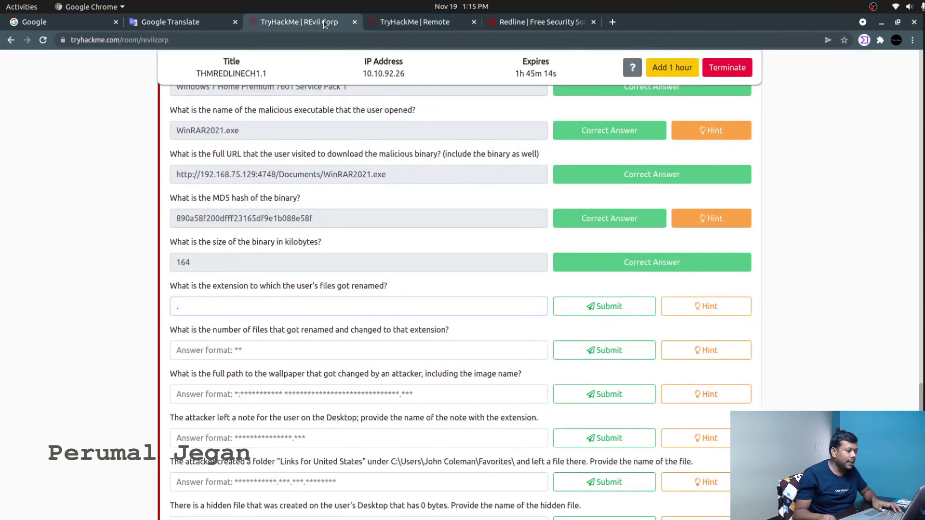
pyautogui.click(189, 310)
pyautogui.write('.t48')
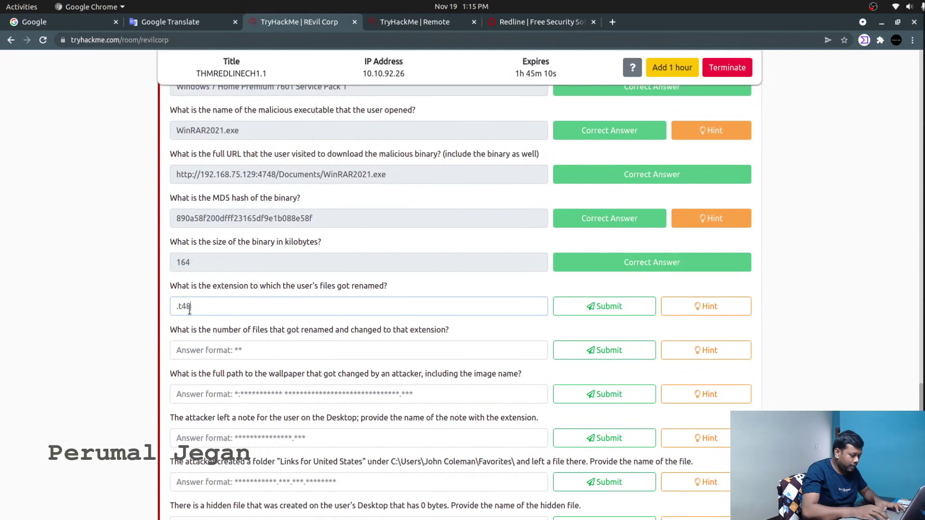
pyautogui.write('s3')
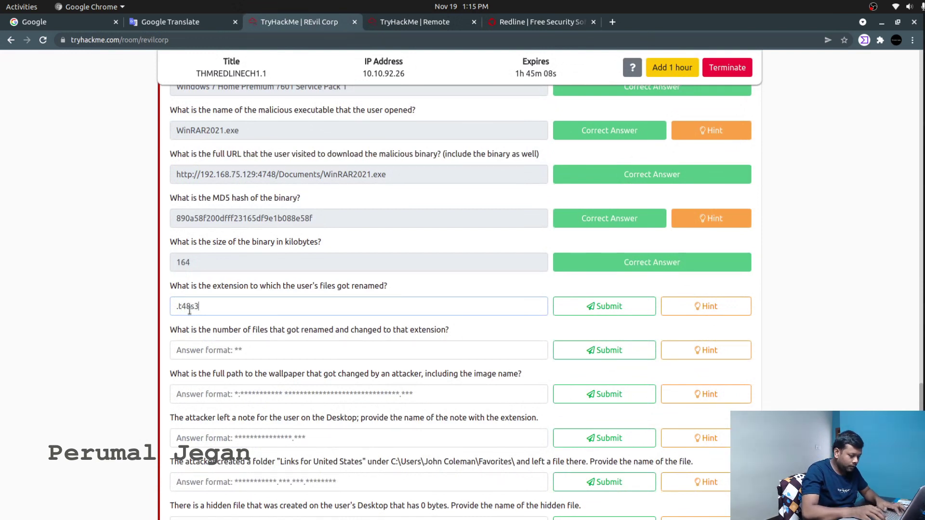
pyautogui.write('9la')
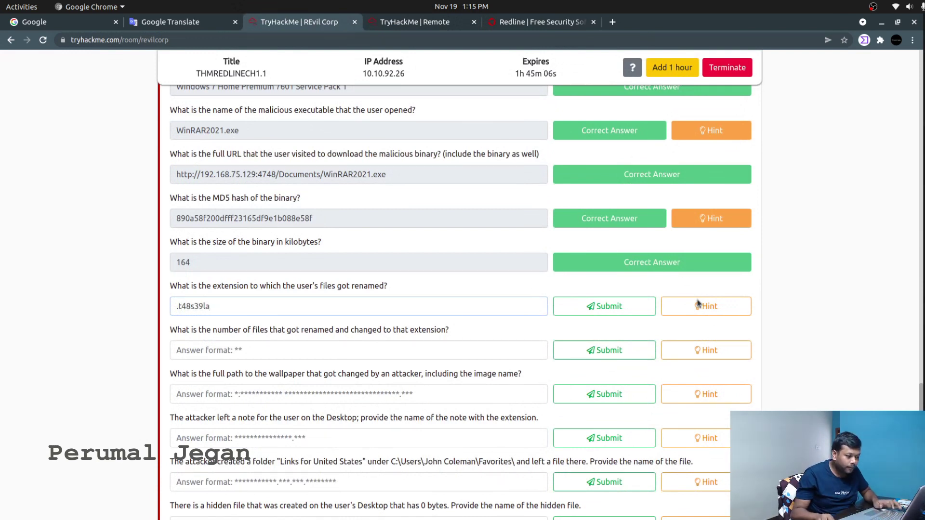
pyautogui.click(622, 306)
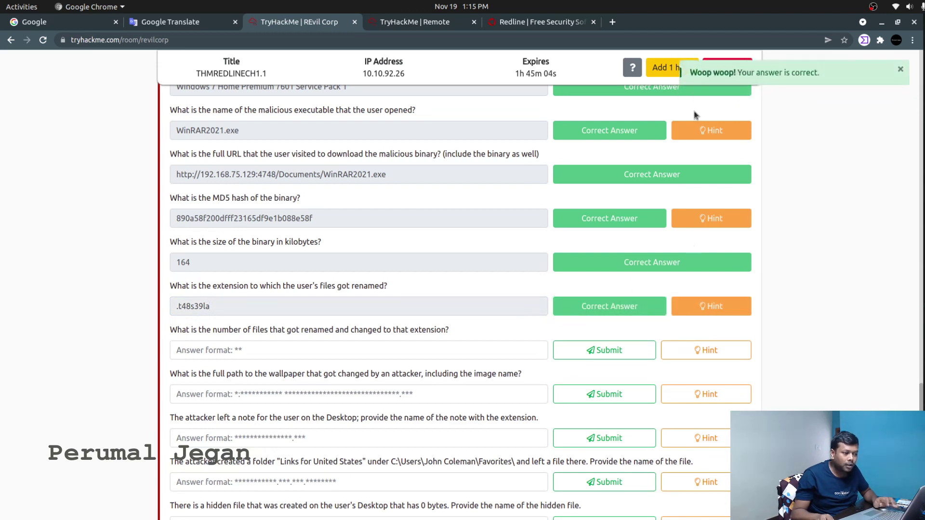
# Read the question about the number of renamed files along with its hint, then close the hint.
pyautogui.tripleClick(199, 331)
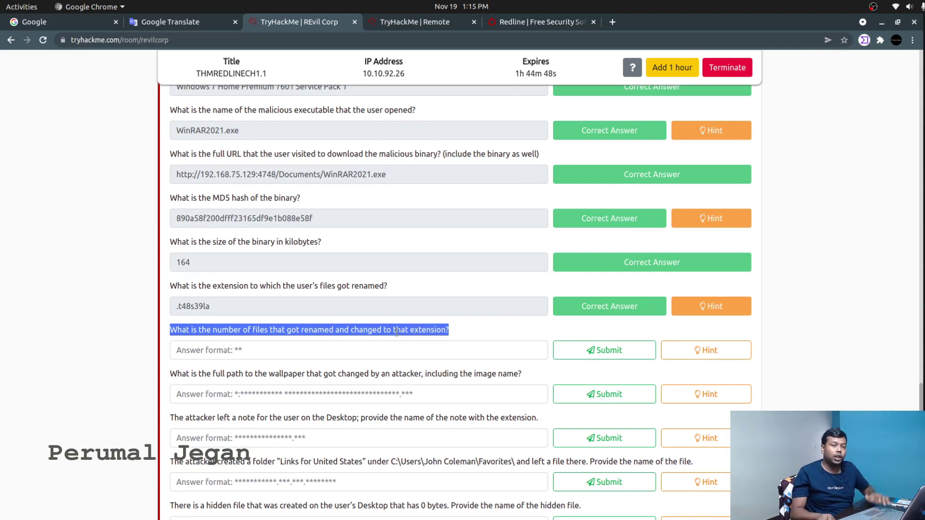
pyautogui.doubleClick(428, 331)
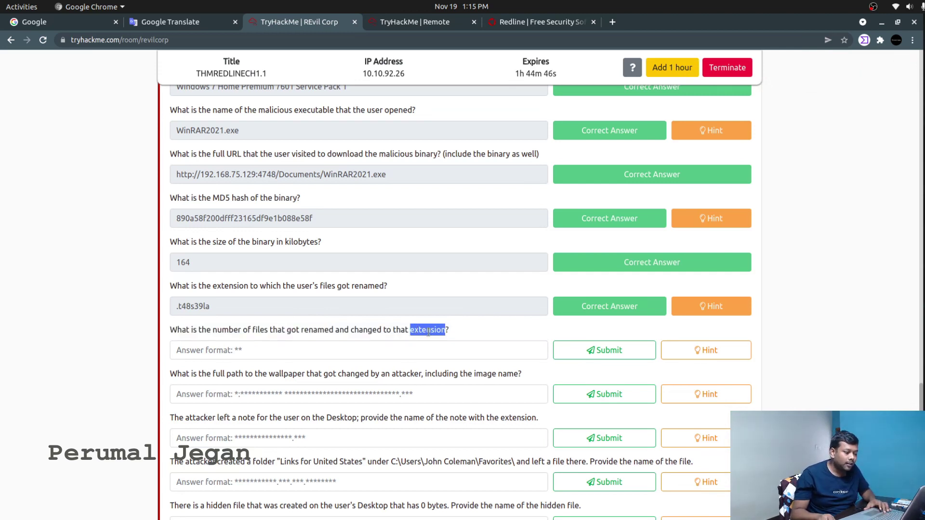
pyautogui.click(704, 349)
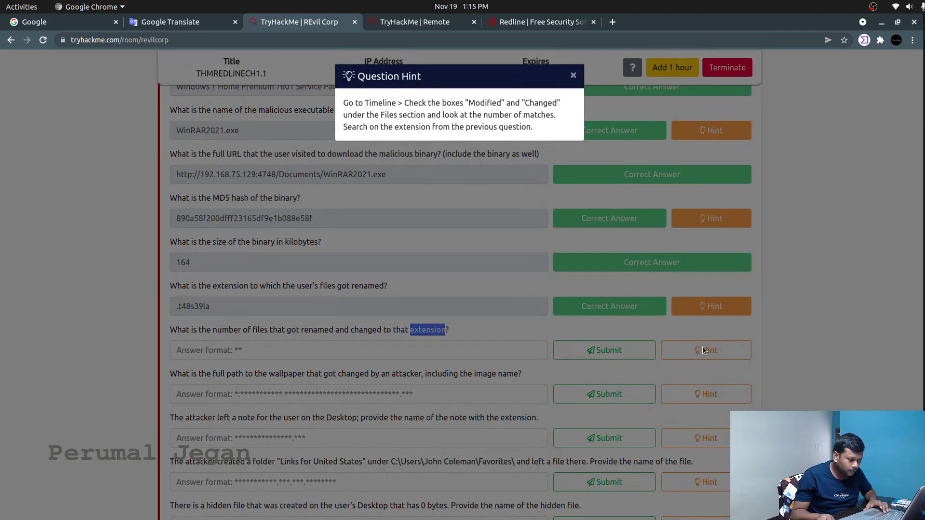
pyautogui.doubleClick(381, 103)
pyautogui.click(440, 103)
pyautogui.doubleClick(483, 103)
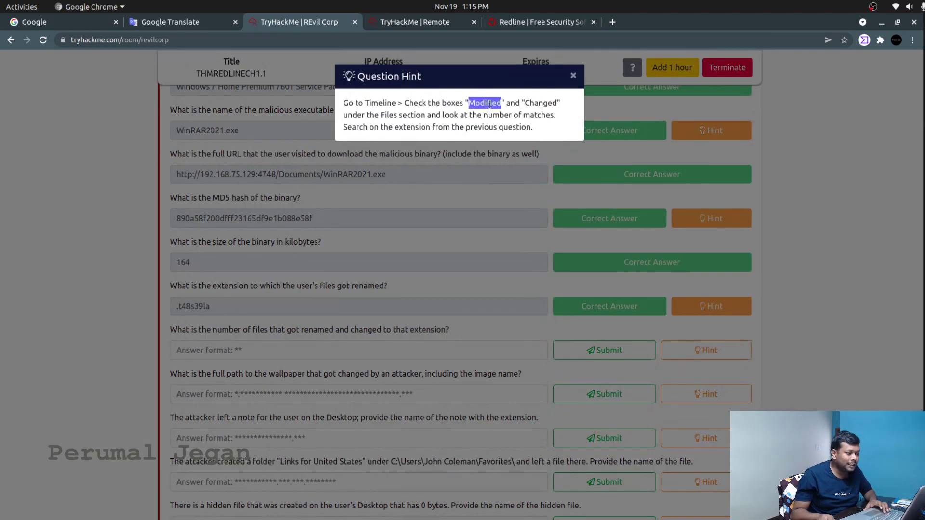
pyautogui.click(534, 105)
pyautogui.doubleClick(534, 105)
pyautogui.doubleClick(408, 115)
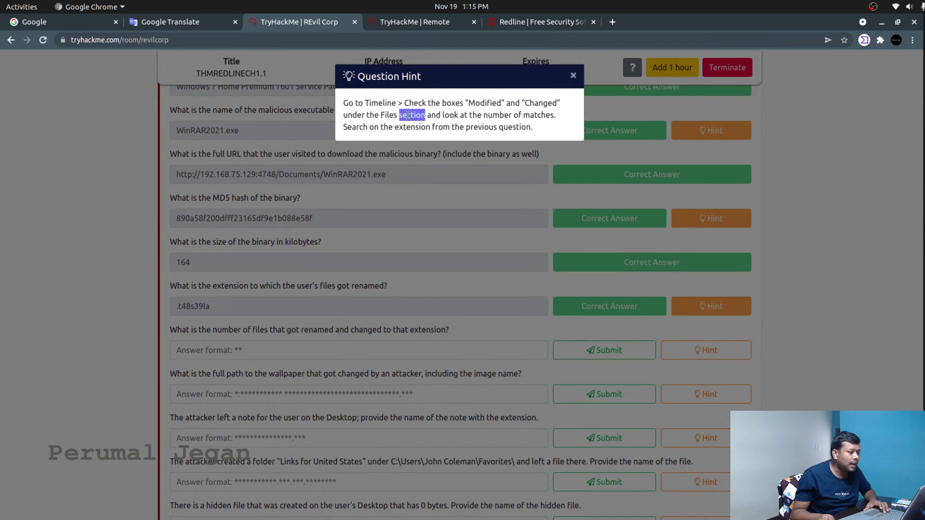
pyautogui.doubleClick(452, 115)
pyautogui.doubleClick(504, 115)
pyautogui.tripleClick(504, 115)
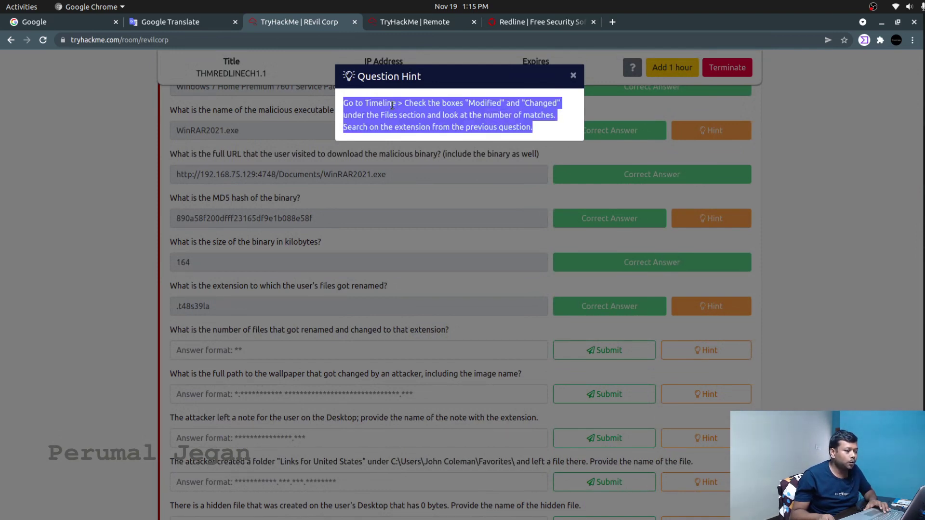
pyautogui.doubleClick(469, 104)
pyautogui.click(542, 103)
pyautogui.doubleClick(542, 102)
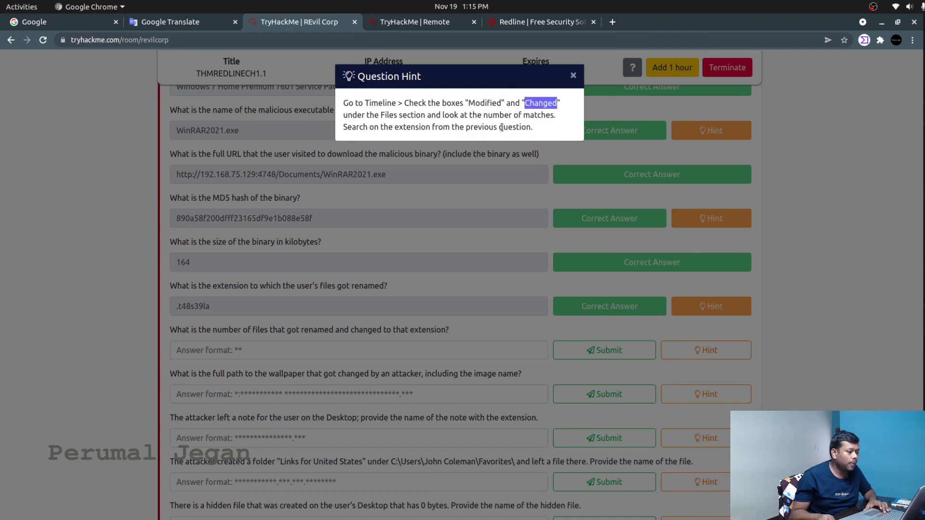
pyautogui.moveTo(375, 127); pyautogui.dragTo(508, 128)
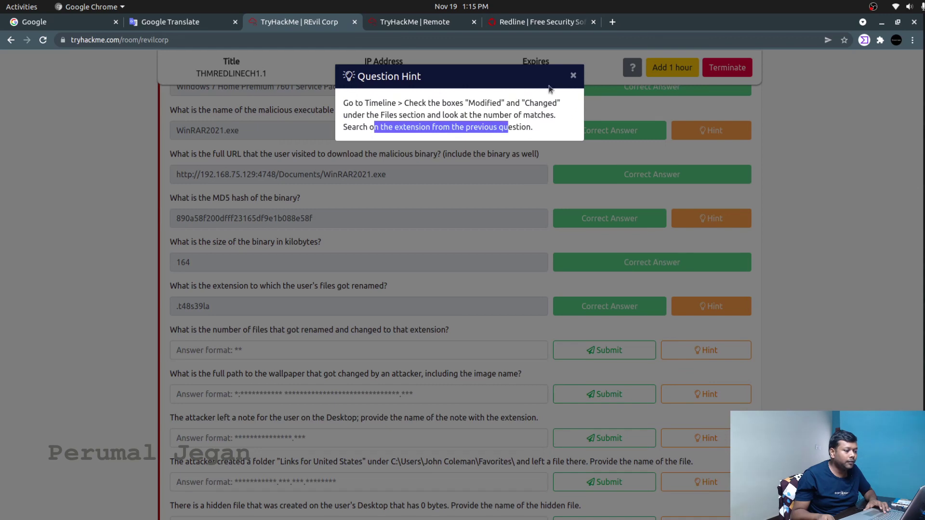
pyautogui.click(573, 77)
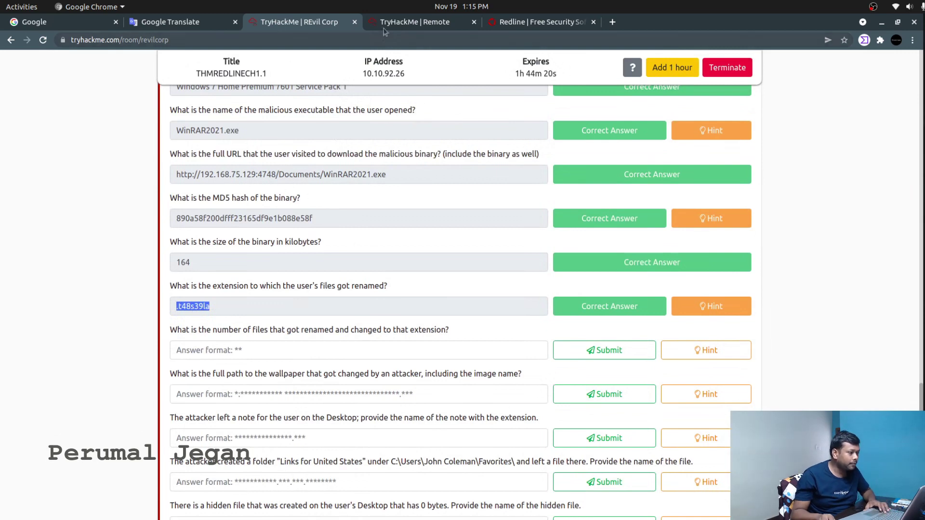
# Limit Redline's Timeline to only the Modified and Changed fields under Files.
pyautogui.click(404, 21)
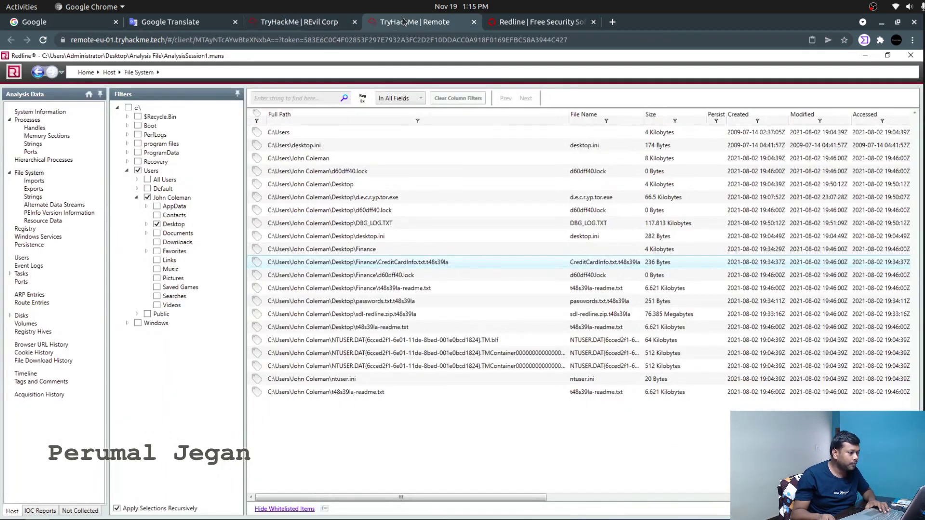
pyautogui.click(27, 375)
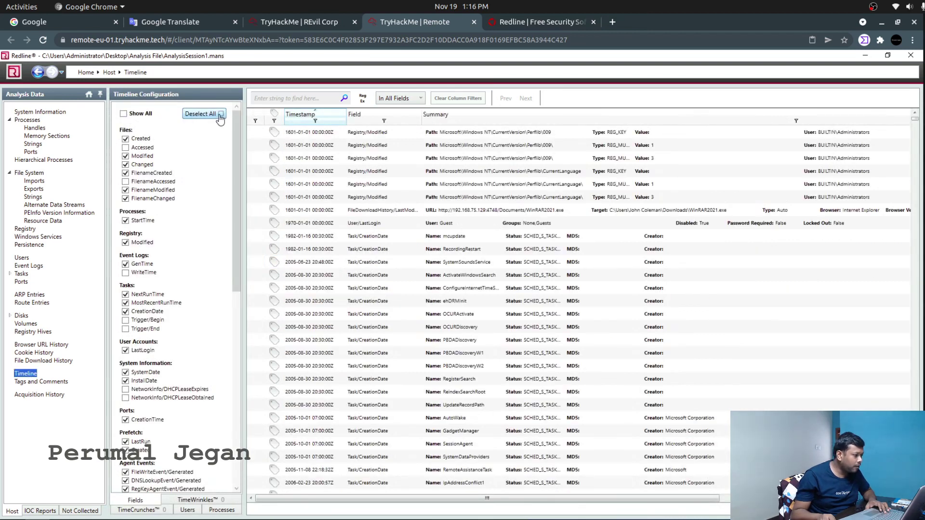
pyautogui.click(202, 114)
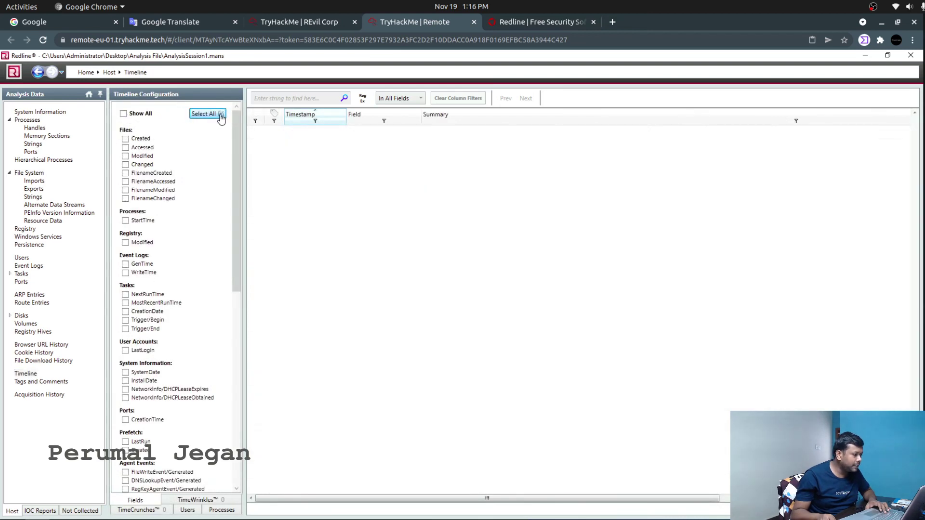
pyautogui.click(126, 156)
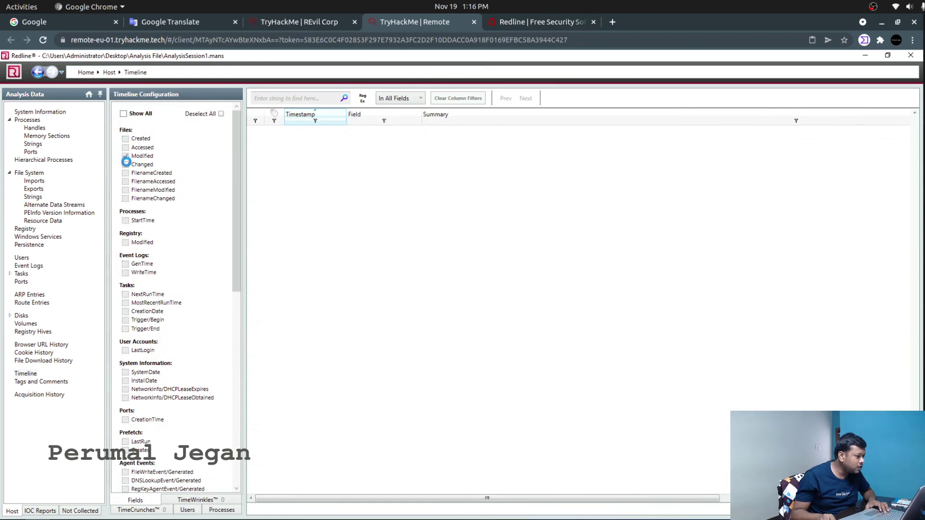
pyautogui.click(125, 165)
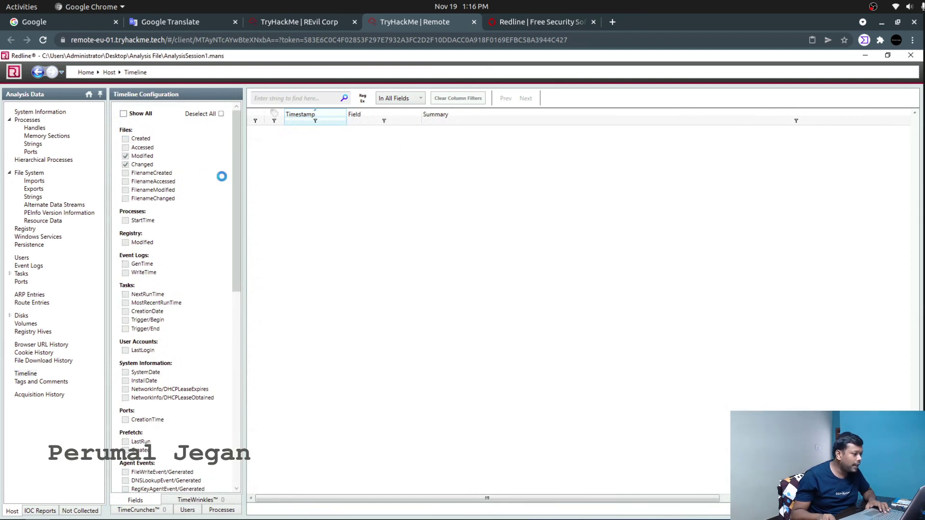
# Search the Redline timeline for ".t48s39la" in all fields.
pyautogui.click(314, 97)
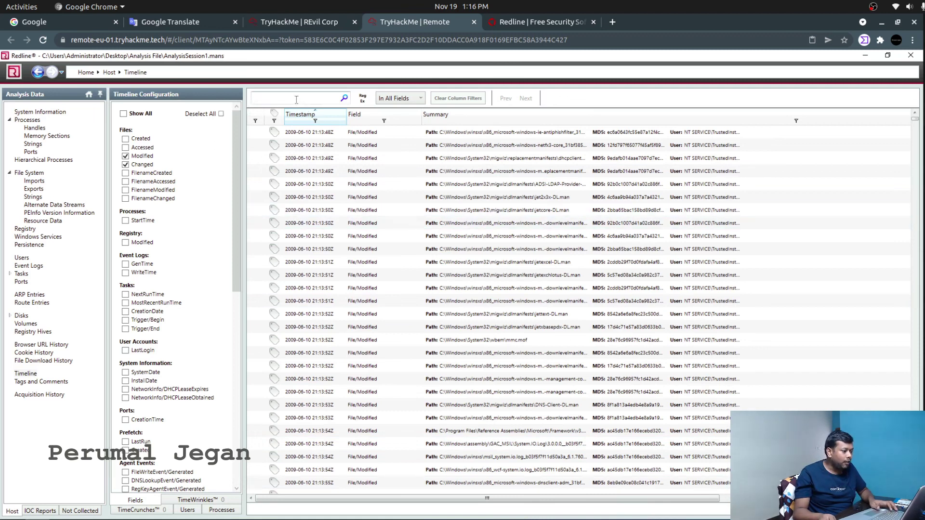
pyautogui.write('.t48s39la')
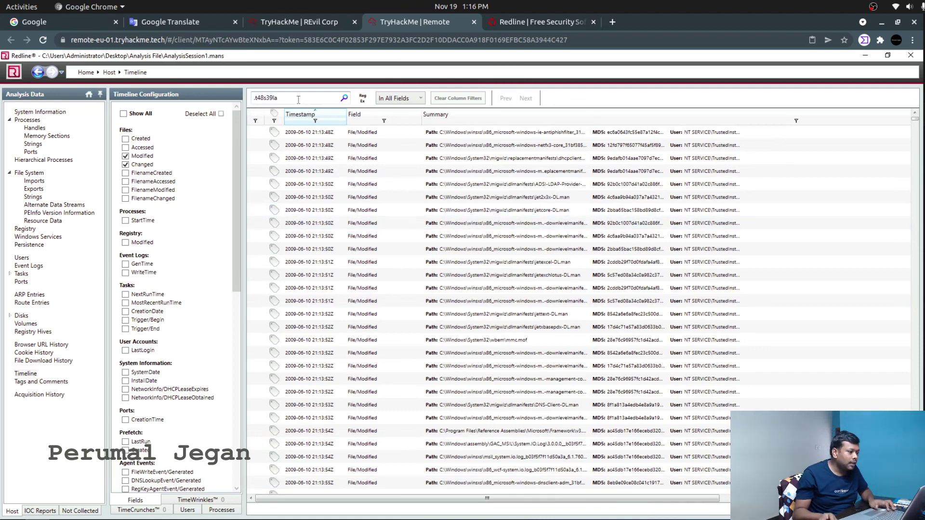
pyautogui.click(345, 98)
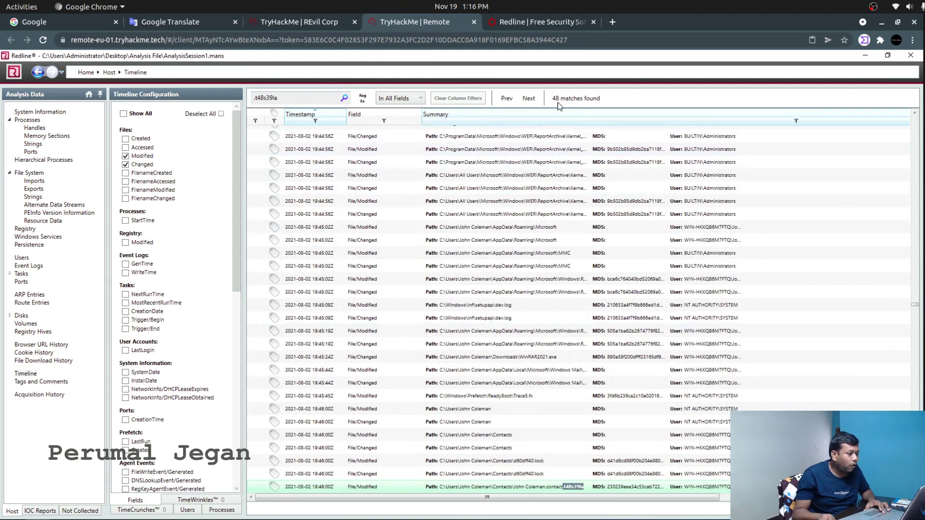
# Submit "48" on the REvil Corp page as the number of files renamed to that extension.
pyautogui.click(279, 22)
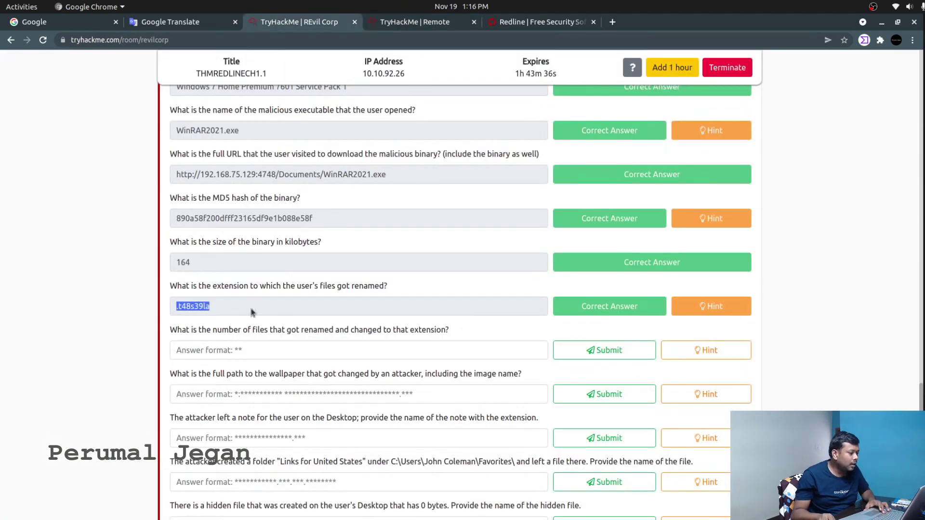
pyautogui.click(231, 348)
pyautogui.write('48')
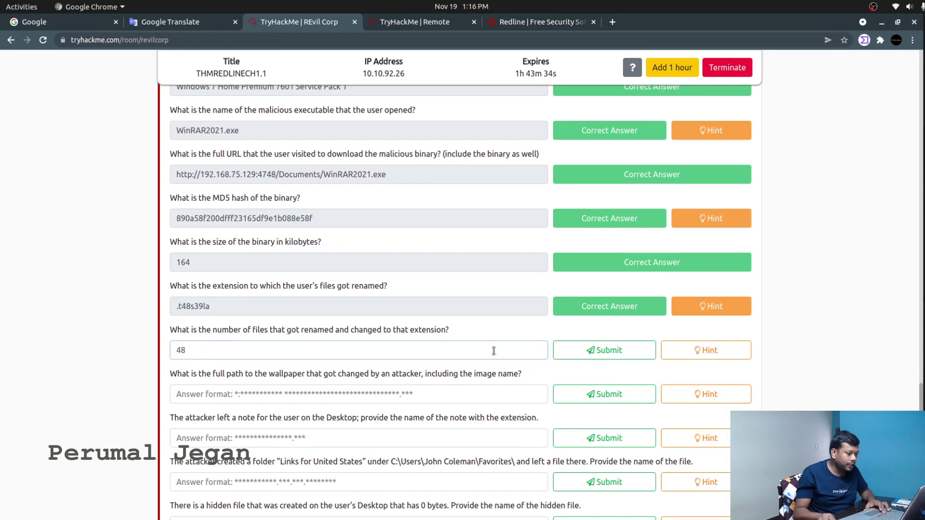
pyautogui.click(622, 348)
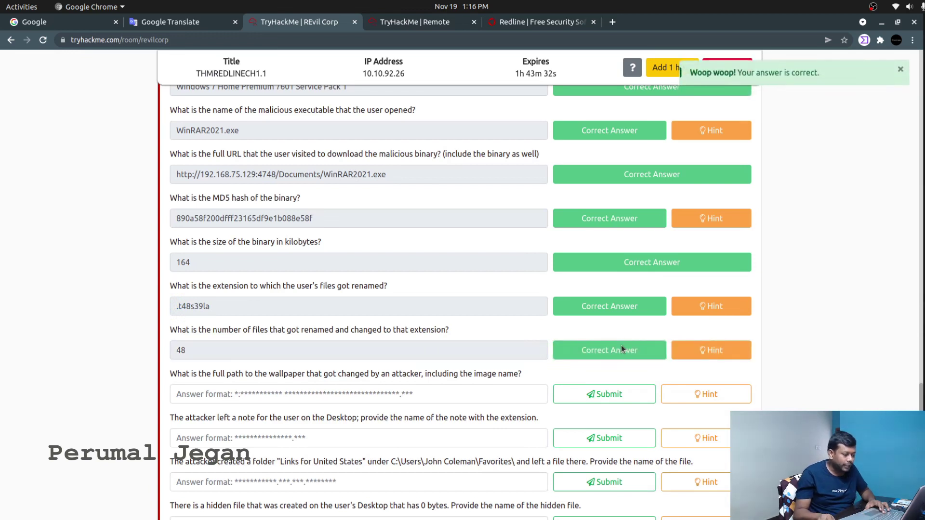
# Read the question about the changed wallpaper's full path along with its hint, then return to the Redline timeline.
pyautogui.tripleClick(215, 371)
pyautogui.doubleClick(287, 374)
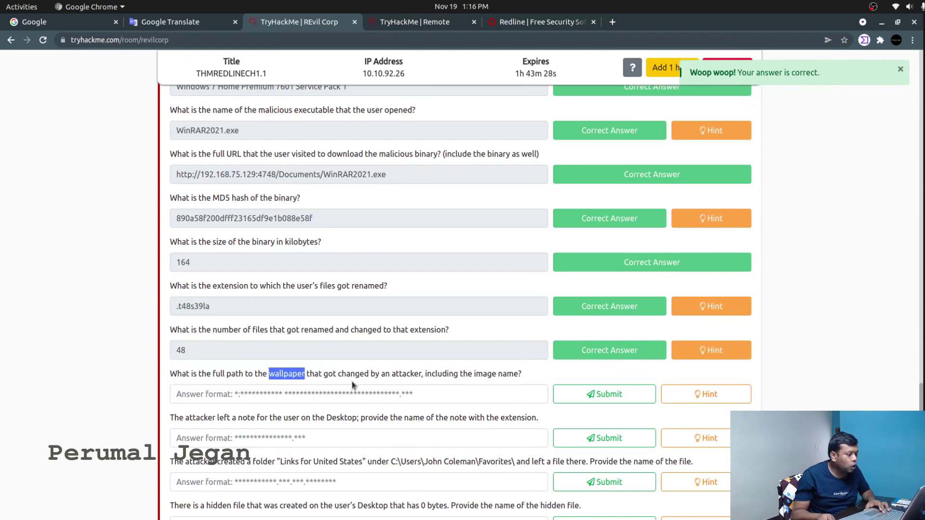
pyautogui.doubleClick(355, 374)
pyautogui.doubleClick(407, 374)
pyautogui.click(453, 371)
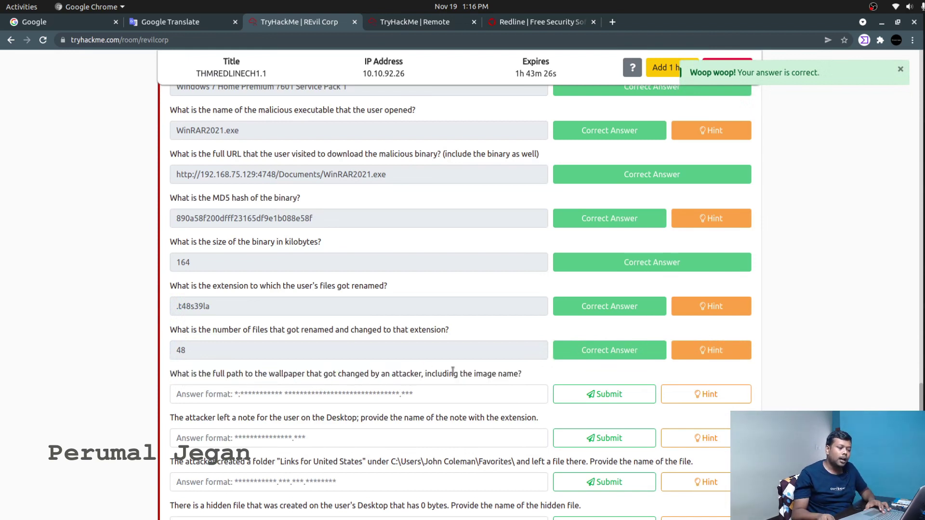
pyautogui.tripleClick(453, 371)
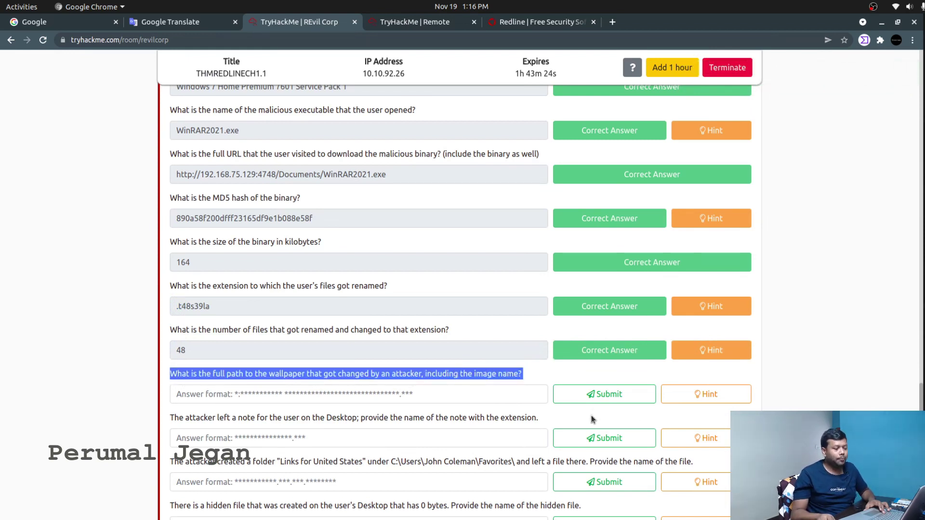
pyautogui.click(687, 396)
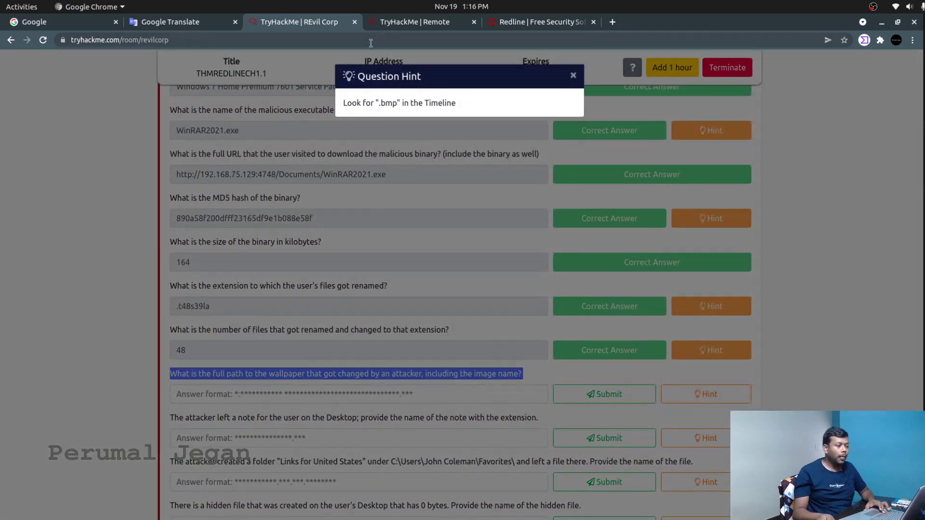
pyautogui.tripleClick(371, 103)
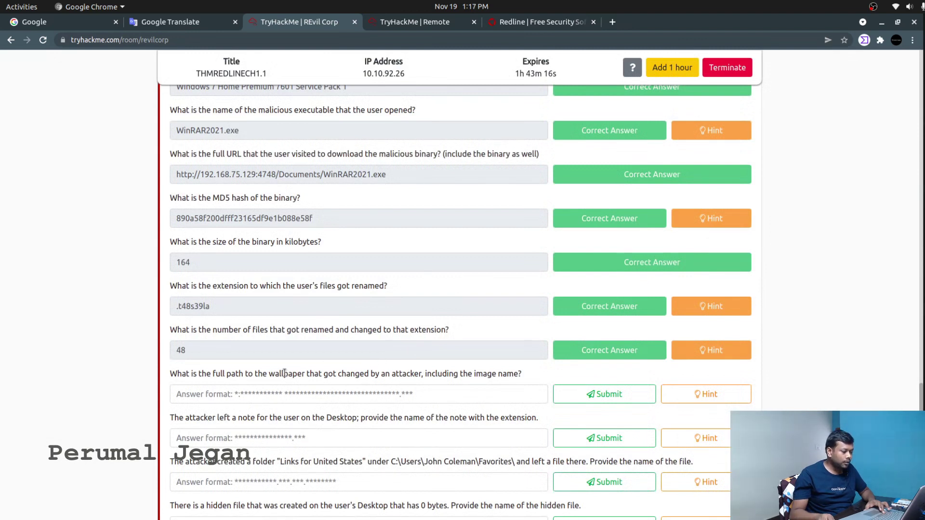
pyautogui.doubleClick(285, 373)
pyautogui.doubleClick(353, 373)
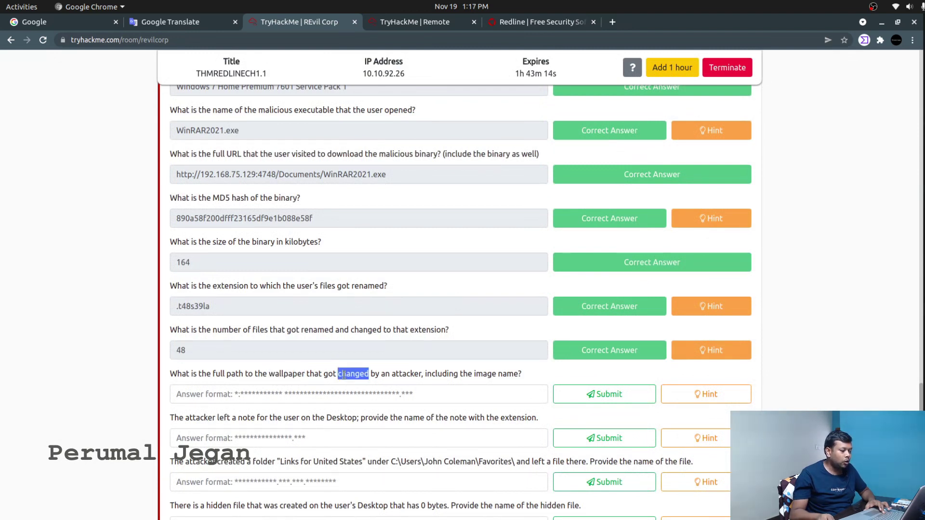
pyautogui.click(424, 23)
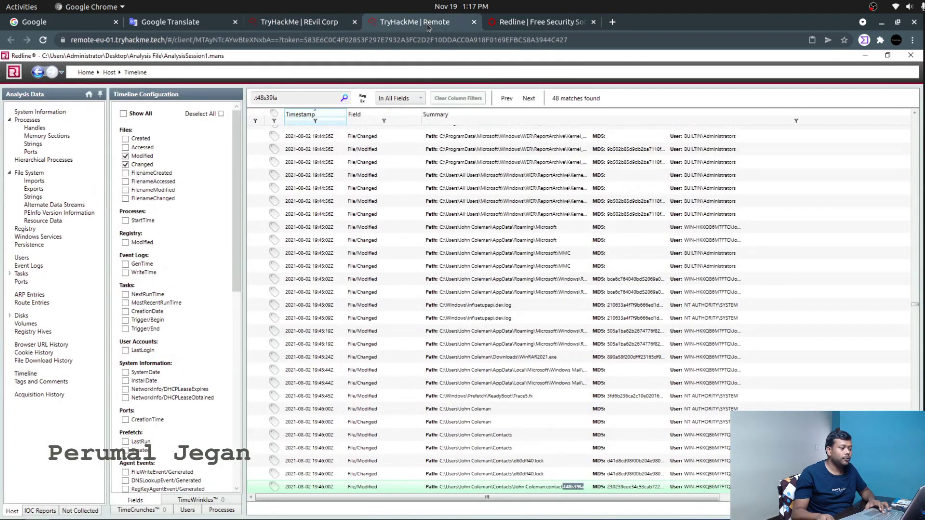
# Limit the Timeline to only the Created and Accessed fields under Files.
pyautogui.click(125, 156)
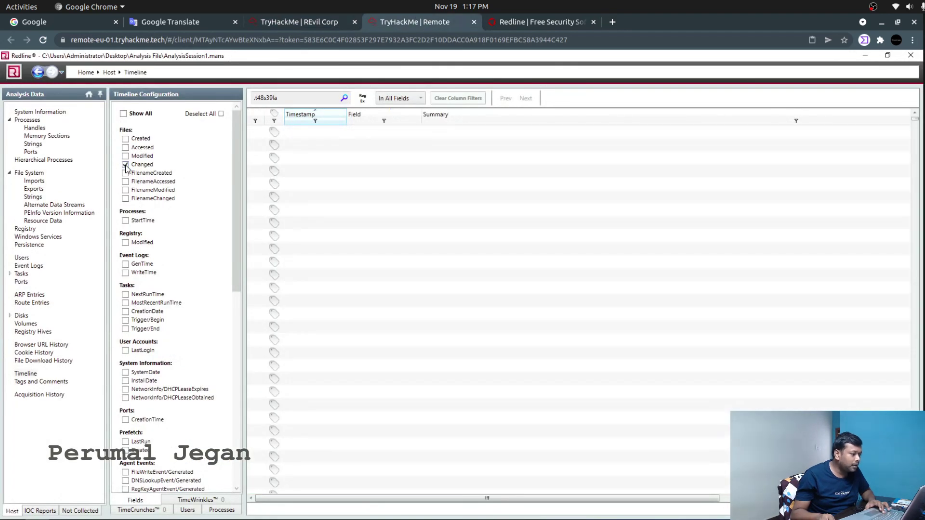
pyautogui.click(125, 164)
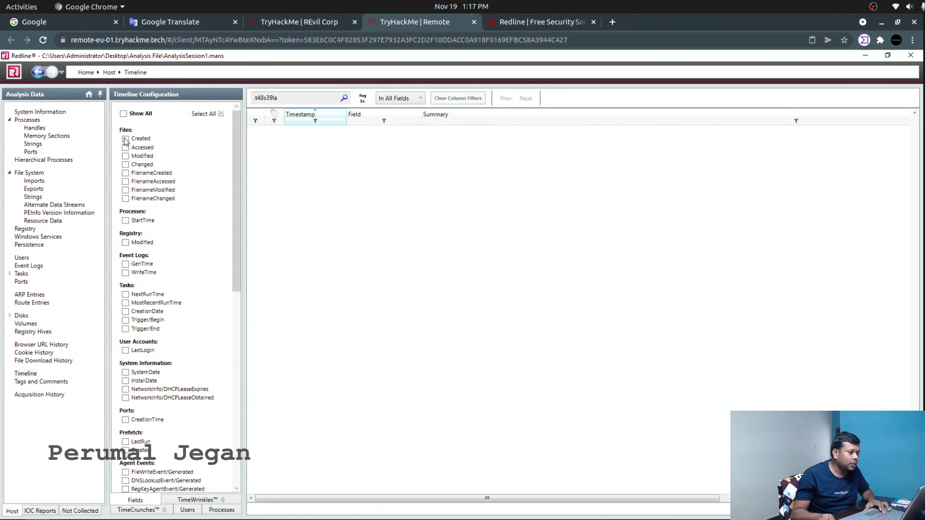
pyautogui.click(125, 139)
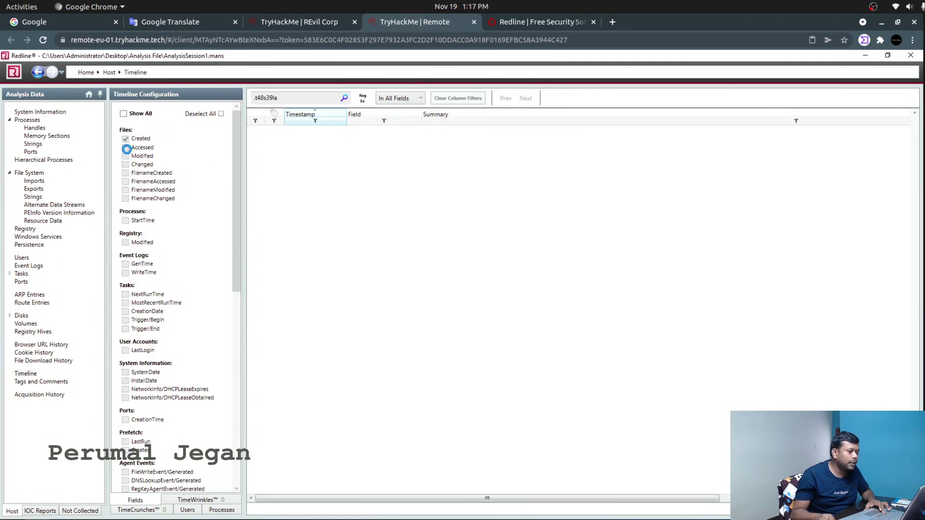
pyautogui.click(126, 148)
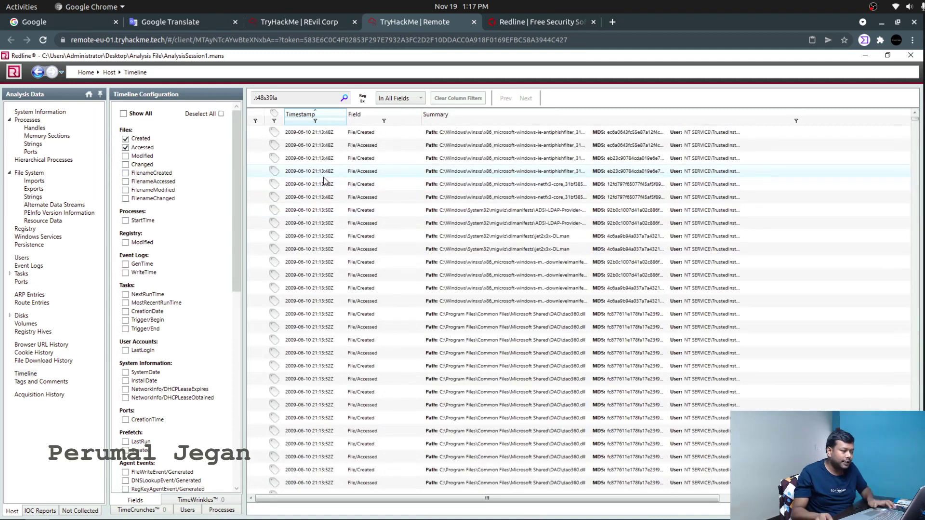
# Search the timeline for ".bmp" in all fields and step through the first matches.
pyautogui.tripleClick(307, 97)
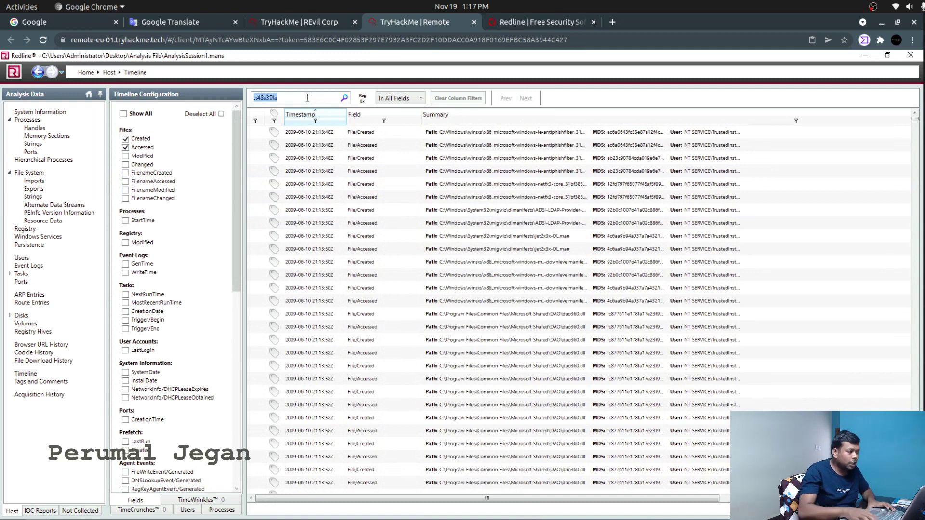
pyautogui.press('BackSpace')
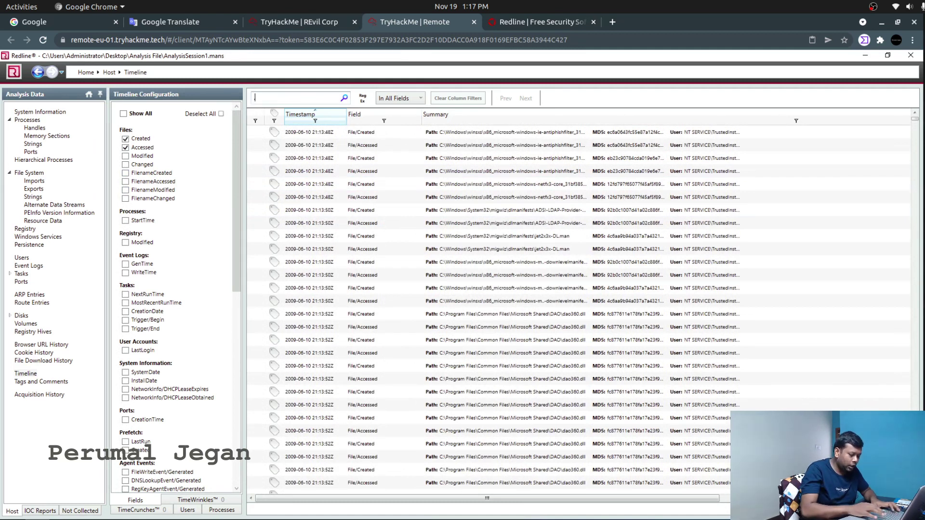
pyautogui.write('.bmp')
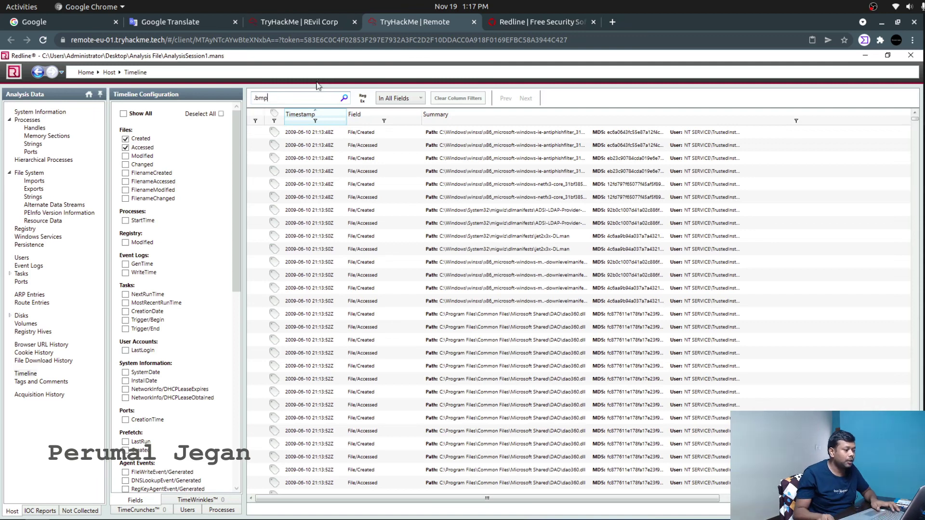
pyautogui.click(345, 98)
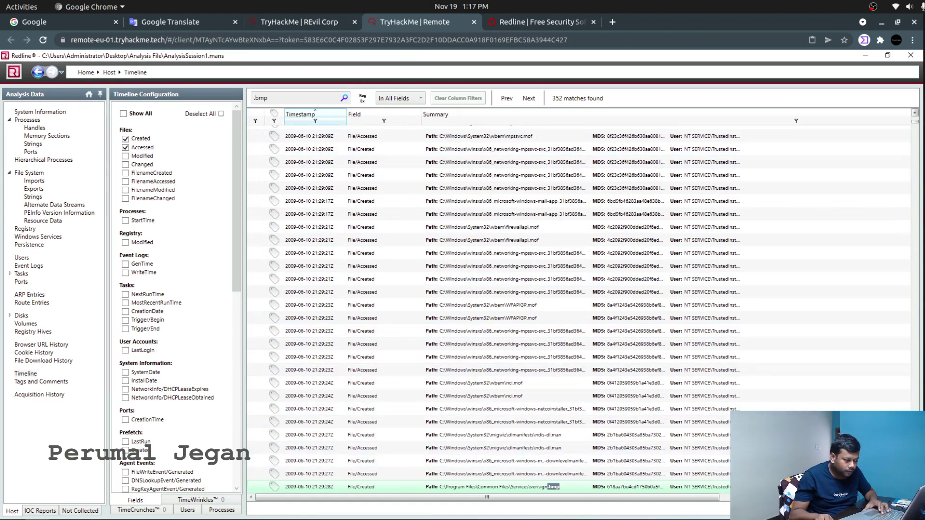
pyautogui.click(482, 476)
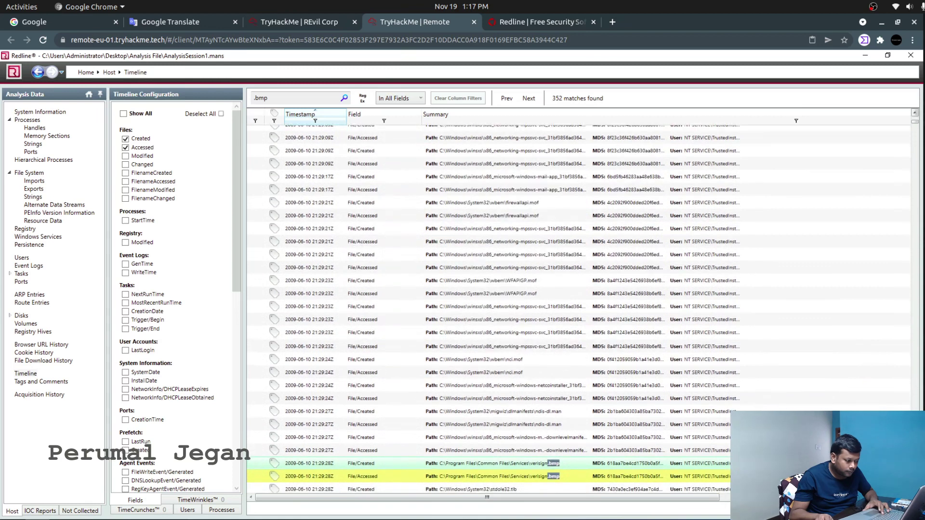
pyautogui.scroll(-1, 481, 308)
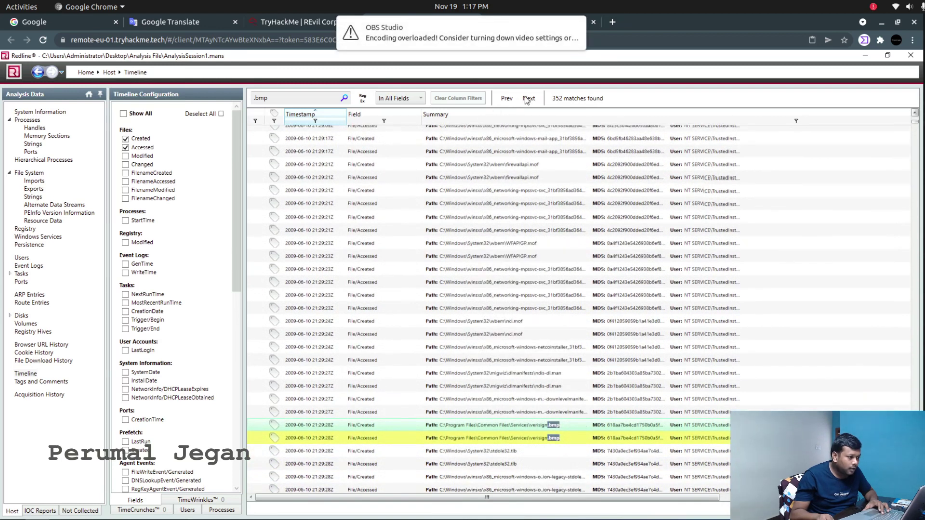
pyautogui.click(527, 98)
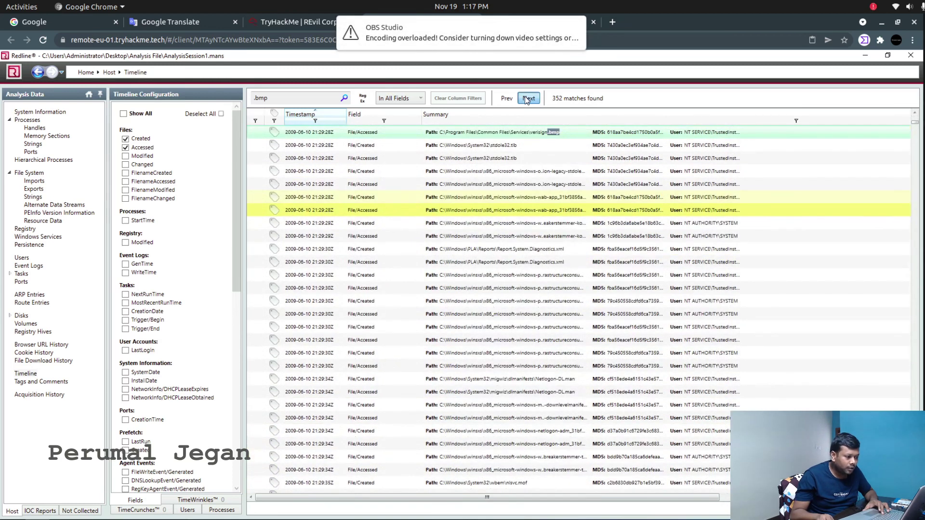
pyautogui.click(527, 99)
pyautogui.click(527, 99)
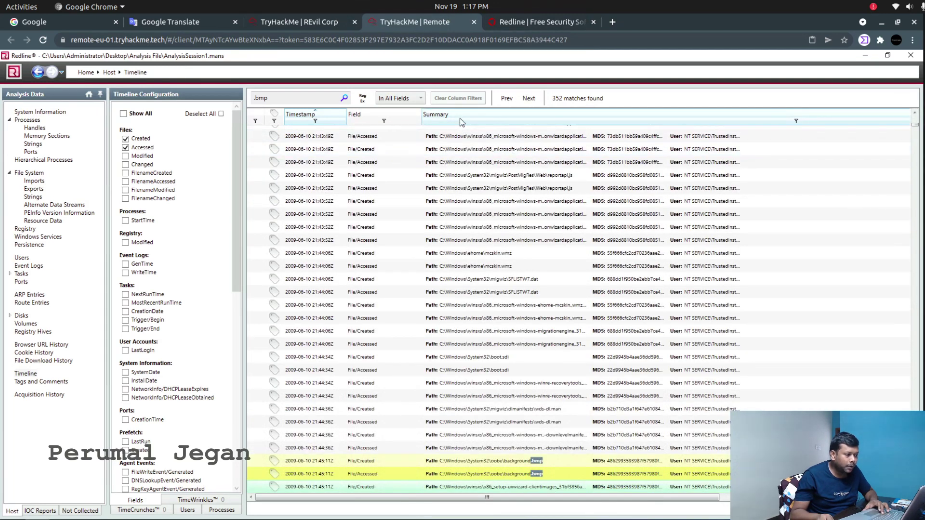
# Filter the timeline's Summary column to entries containing ".bmp".
pyautogui.click(796, 121)
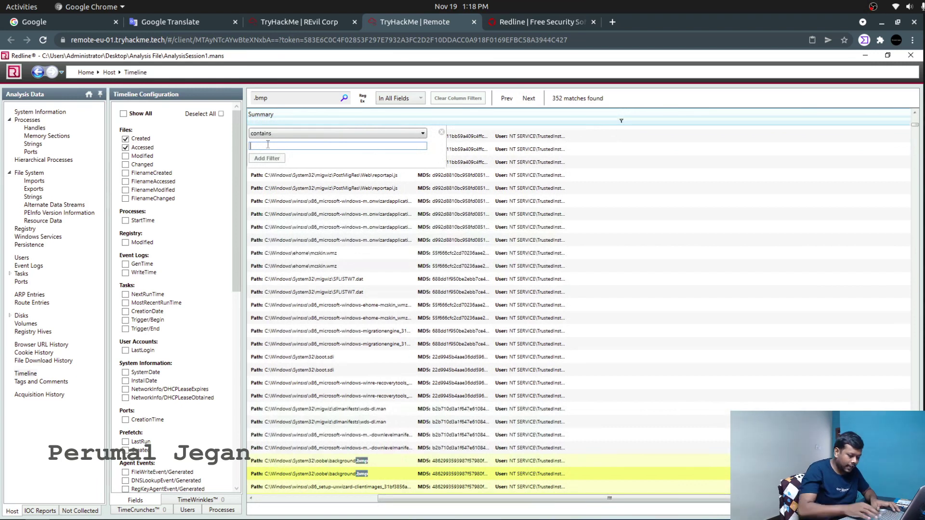
pyautogui.write('.bmp')
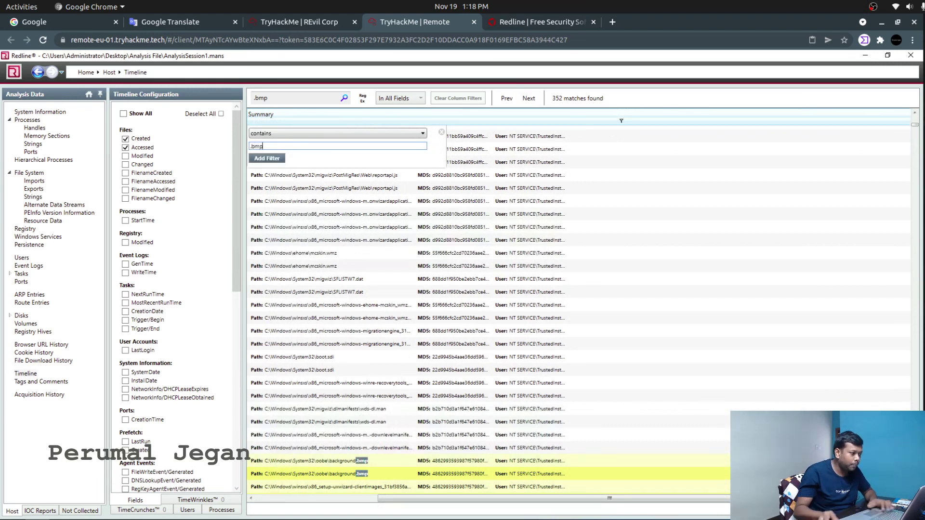
pyautogui.click(271, 160)
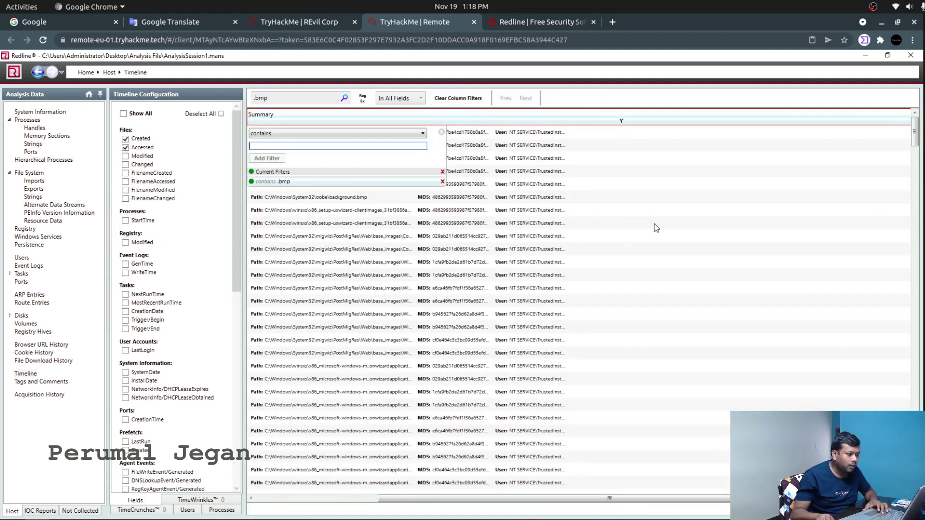
pyautogui.click(723, 207)
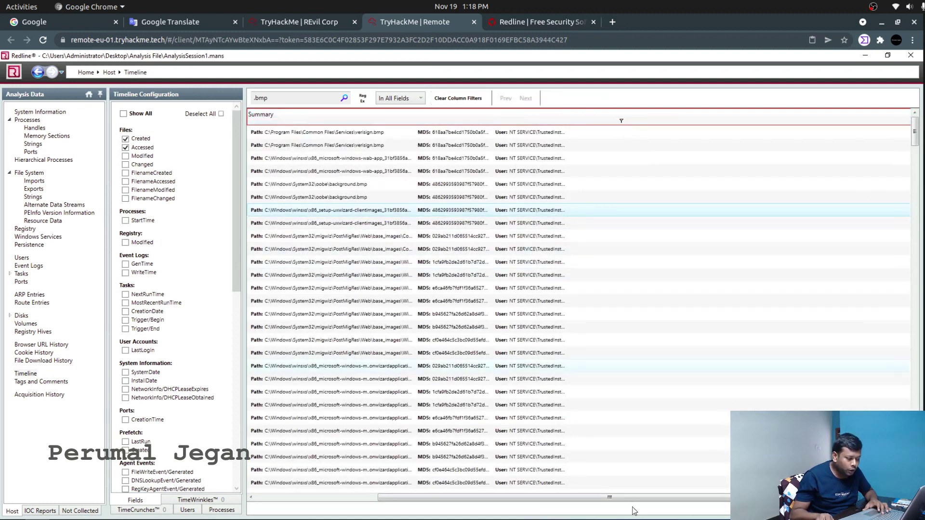
pyautogui.moveTo(626, 499); pyautogui.dragTo(354, 497)
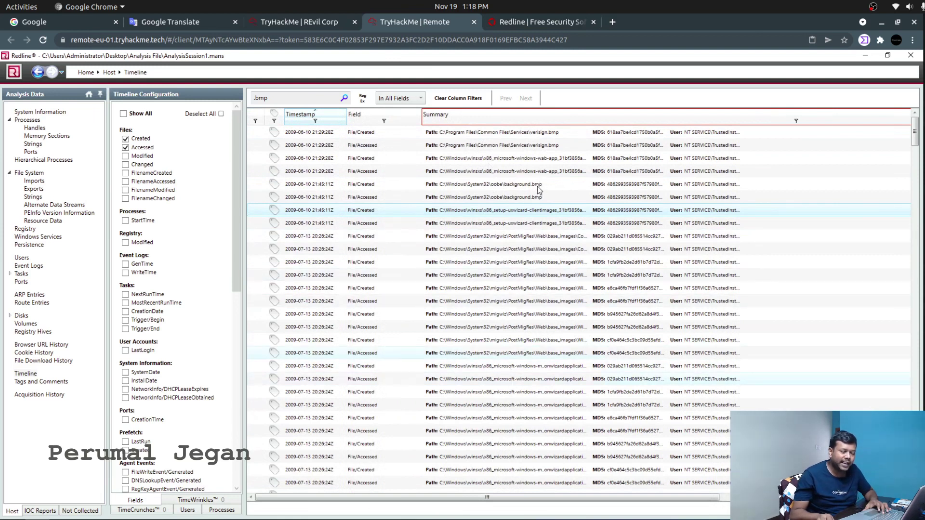
# Open the full details of the System32\oobe\background.bmp Created entry and copy its full path.
pyautogui.click(513, 187)
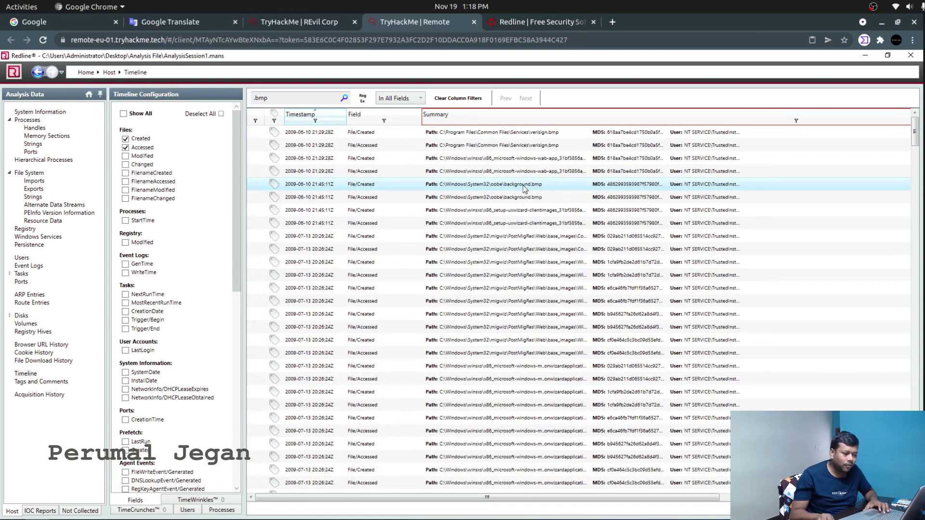
pyautogui.doubleClick(524, 185)
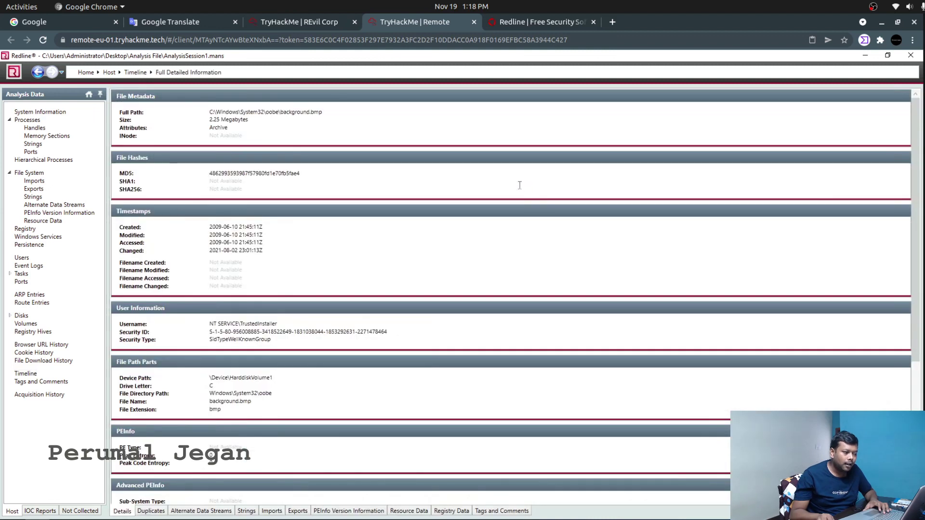
pyautogui.doubleClick(295, 112)
pyautogui.click(299, 114)
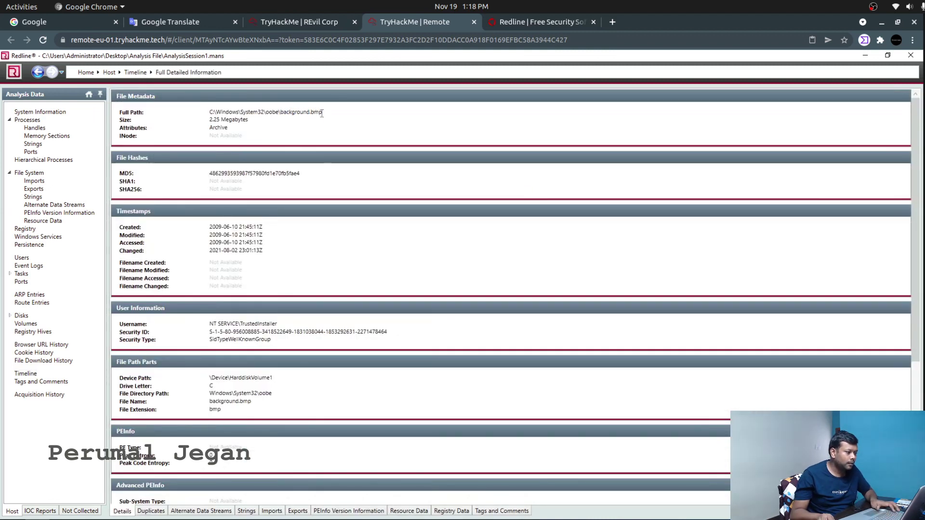
pyautogui.moveTo(317, 112); pyautogui.dragTo(208, 115)
pyautogui.hotkey('ctrl', 'c')
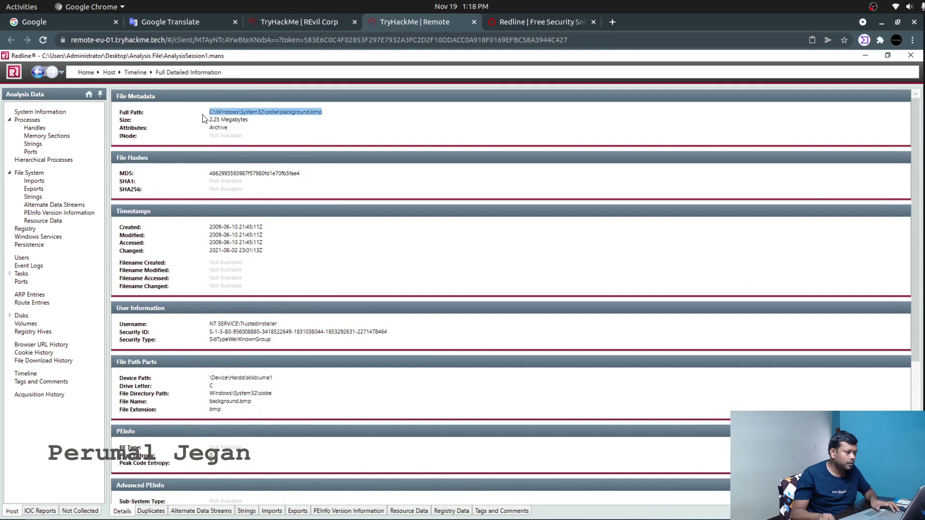
# Try submitting "C:\Windows\System32\oobe\background.bmp" on the REvil Corp page as the changed wallpaper's full path.
pyautogui.click(305, 27)
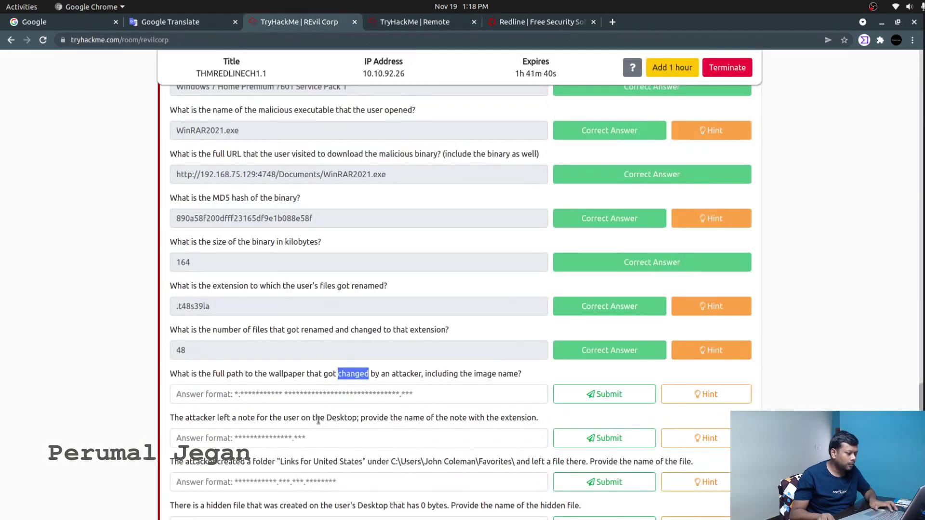
pyautogui.click(314, 392)
pyautogui.hotkey('ctrl', 'v')
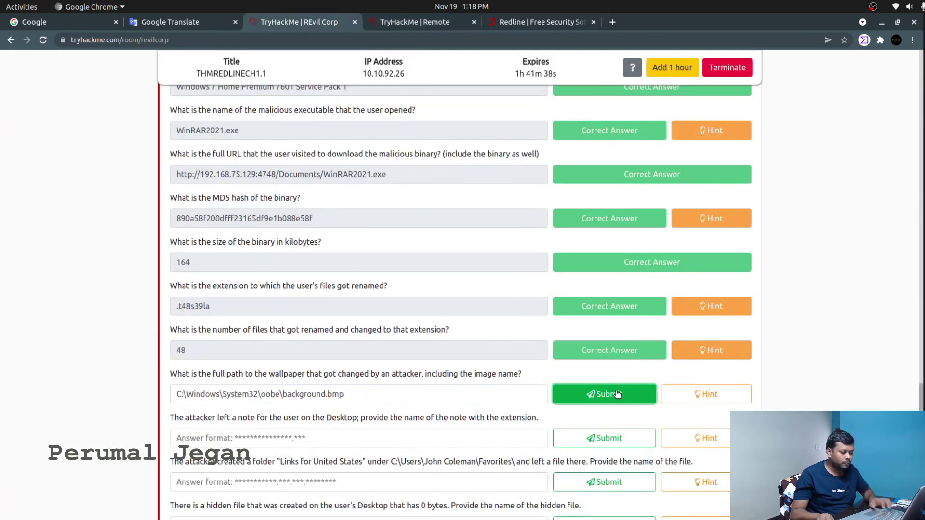
pyautogui.click(617, 394)
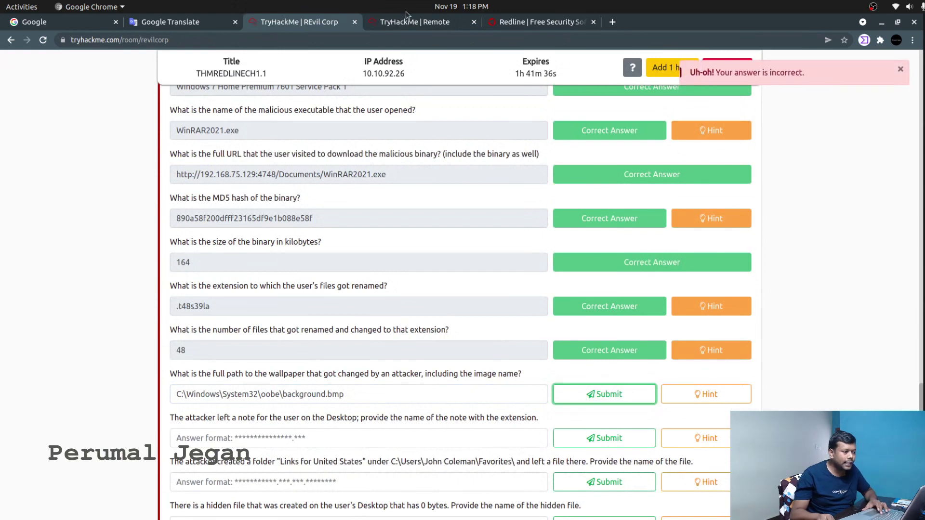
# Return to the filtered Redline timeline and open the full details of hk8.bmp in the user's AppData\Local\Temp folder.
pyautogui.click(420, 22)
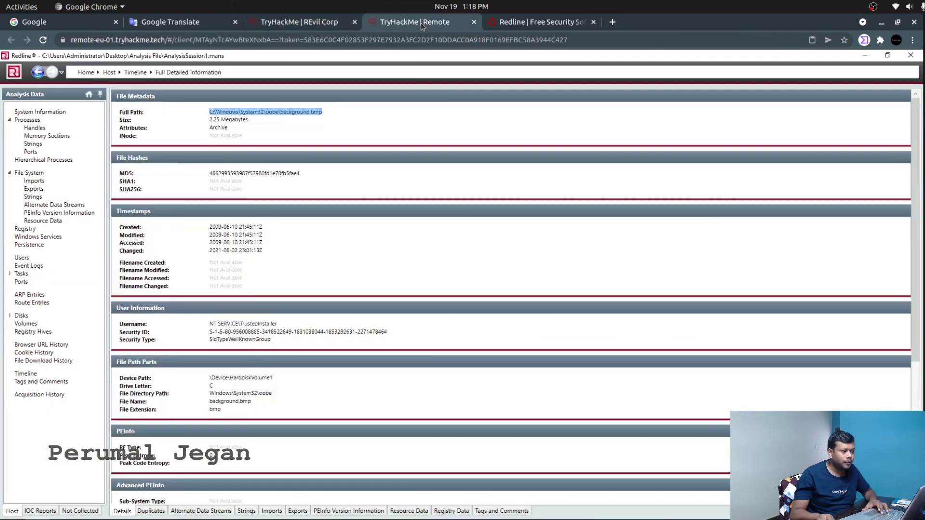
pyautogui.click(38, 73)
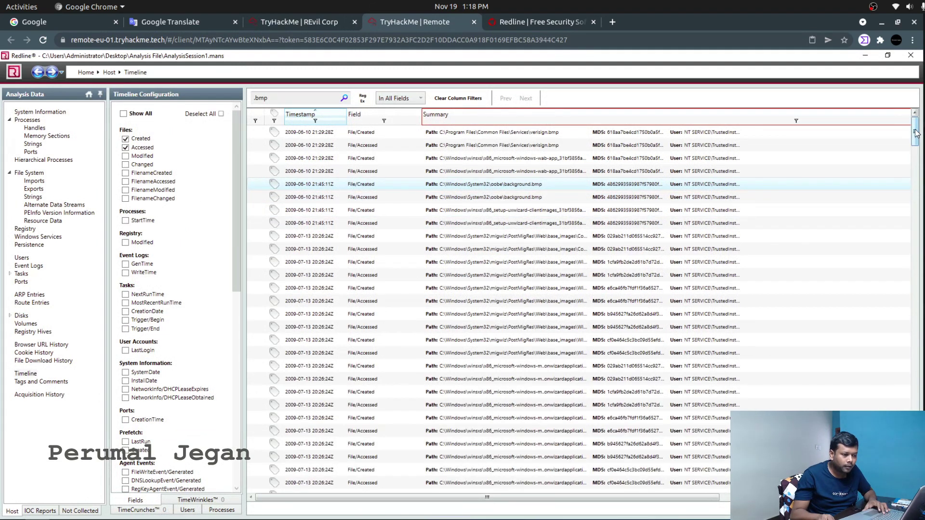
pyautogui.moveTo(915, 131); pyautogui.dragTo(917, 183)
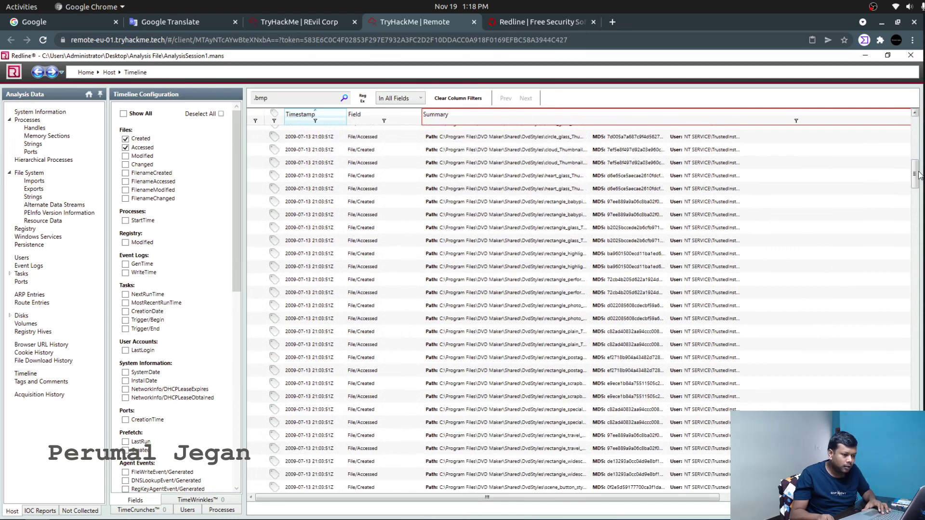
pyautogui.moveTo(915, 169); pyautogui.dragTo(918, 308)
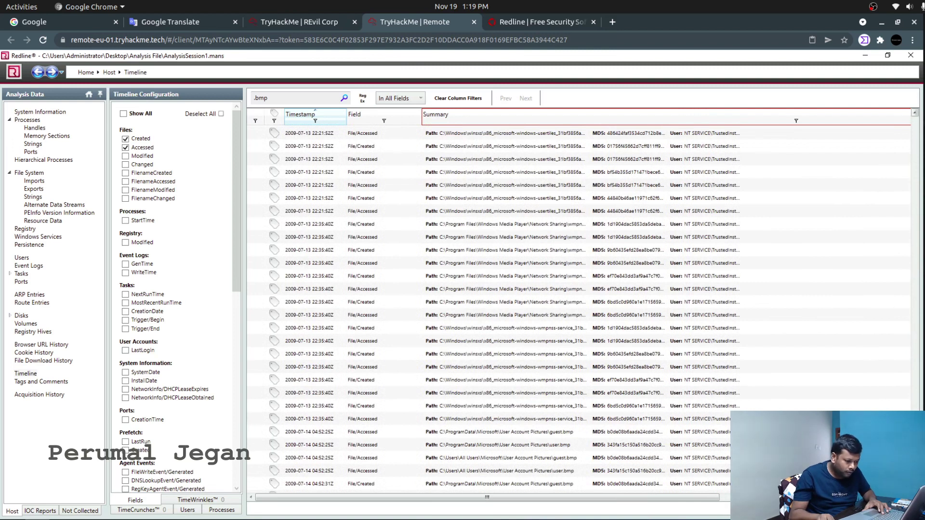
pyautogui.moveTo(918, 307); pyautogui.dragTo(918, 310)
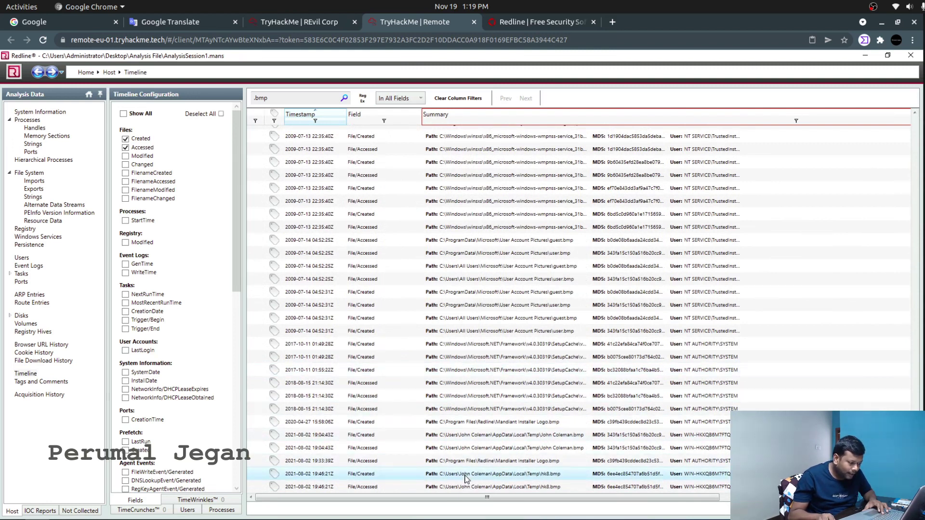
pyautogui.rightClick(539, 475)
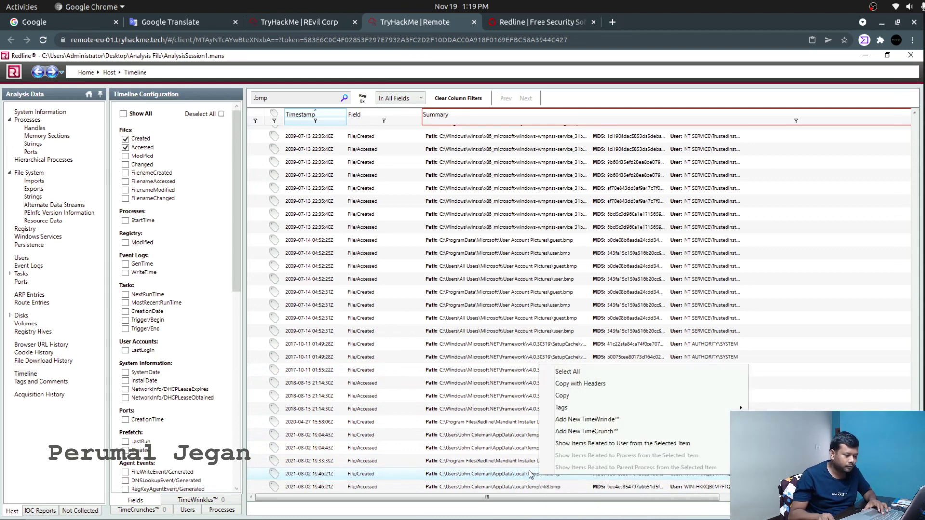
pyautogui.click(530, 475)
pyautogui.doubleClick(530, 475)
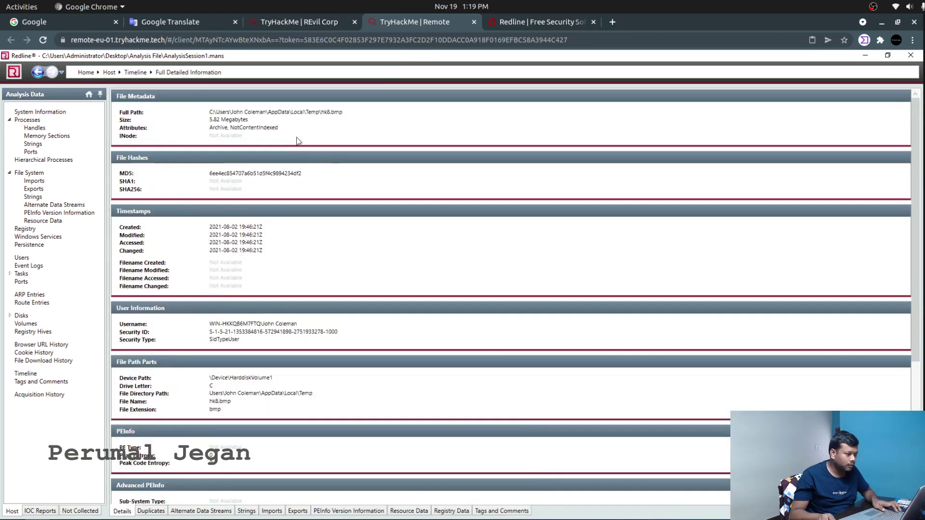
# Copy the full path of hk8.bmp from its file metadata.
pyautogui.doubleClick(280, 111)
pyautogui.click(292, 110)
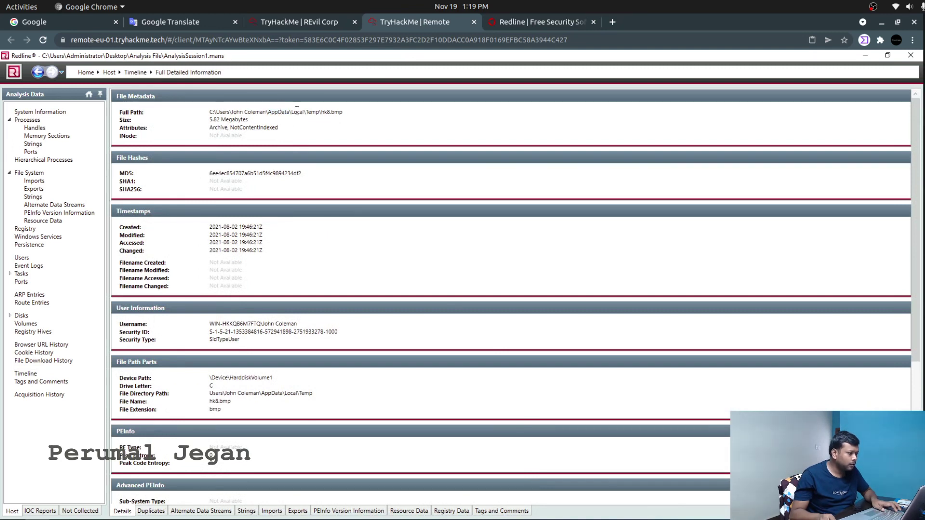
pyautogui.moveTo(343, 112); pyautogui.dragTo(196, 110)
pyautogui.hotkey('ctrl', 'c')
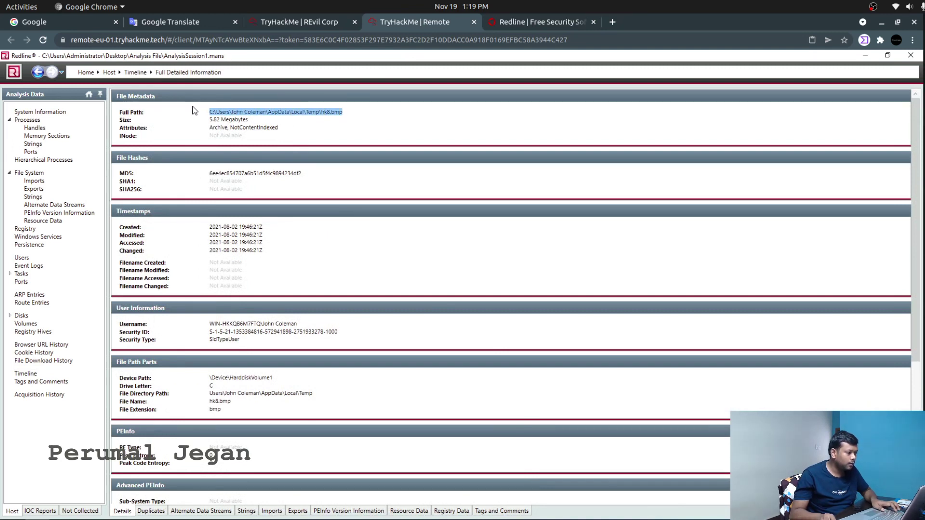
# Replace the wallpaper path answer on the REvil Corp page with the copied hk8.bmp path and submit it.
pyautogui.click(284, 20)
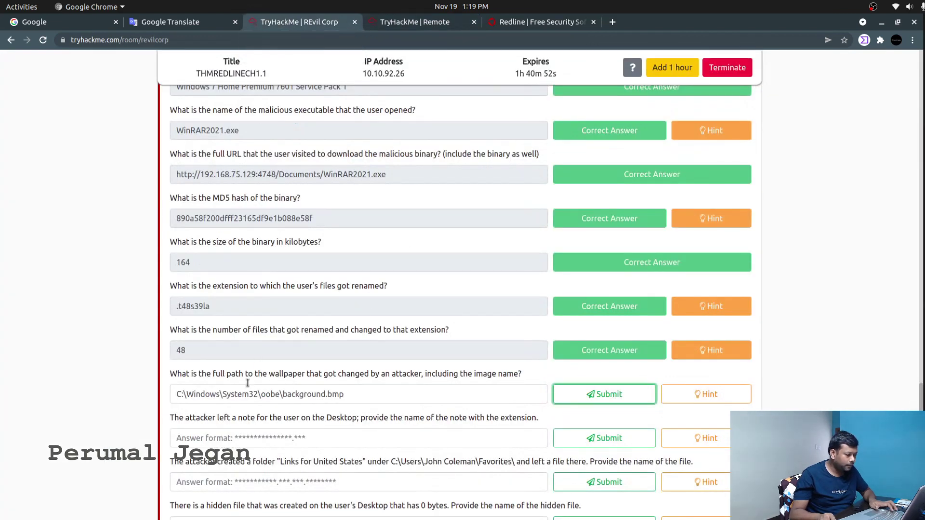
pyautogui.tripleClick(249, 394)
pyautogui.press('BackSpace')
pyautogui.hotkey('ctrl', 'v')
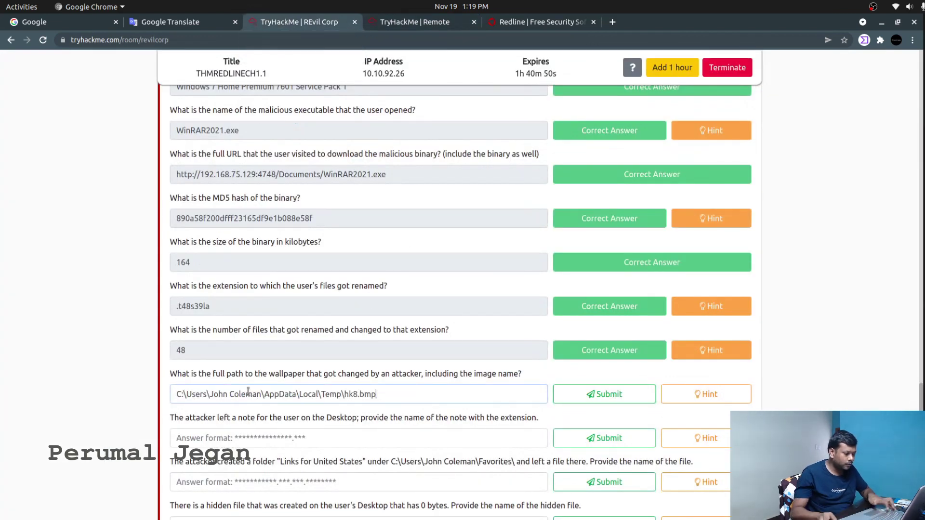
pyautogui.click(648, 397)
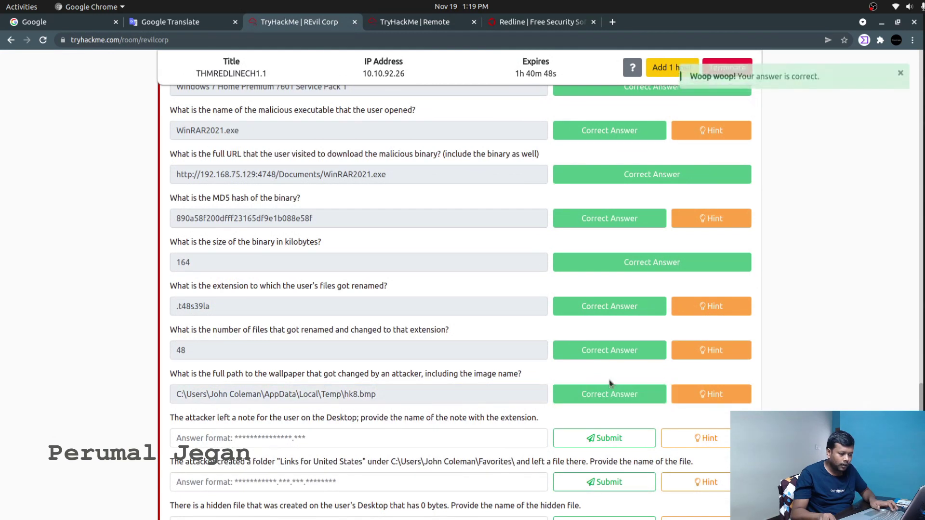
# Read the question about the name of the note the attacker left on the user's Desktop.
pyautogui.scroll(-5, 116, 391)
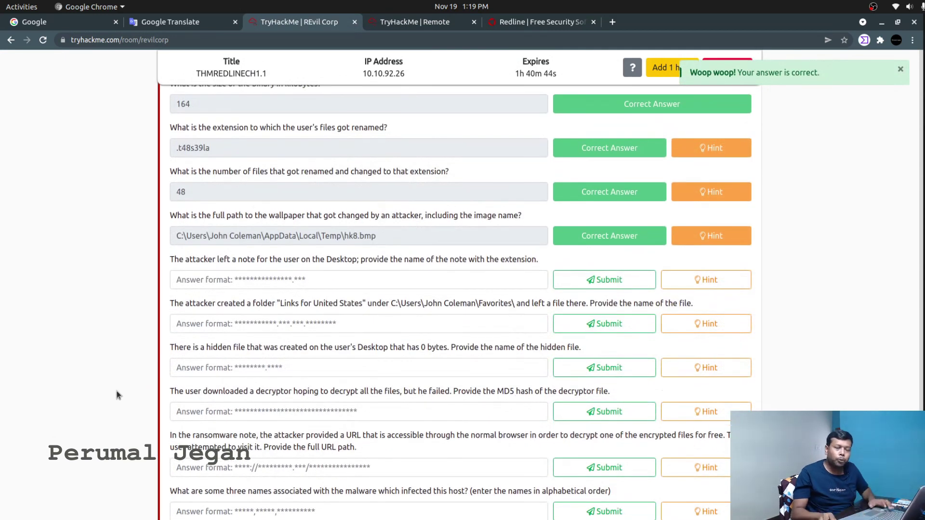
pyautogui.tripleClick(235, 261)
pyautogui.doubleClick(291, 260)
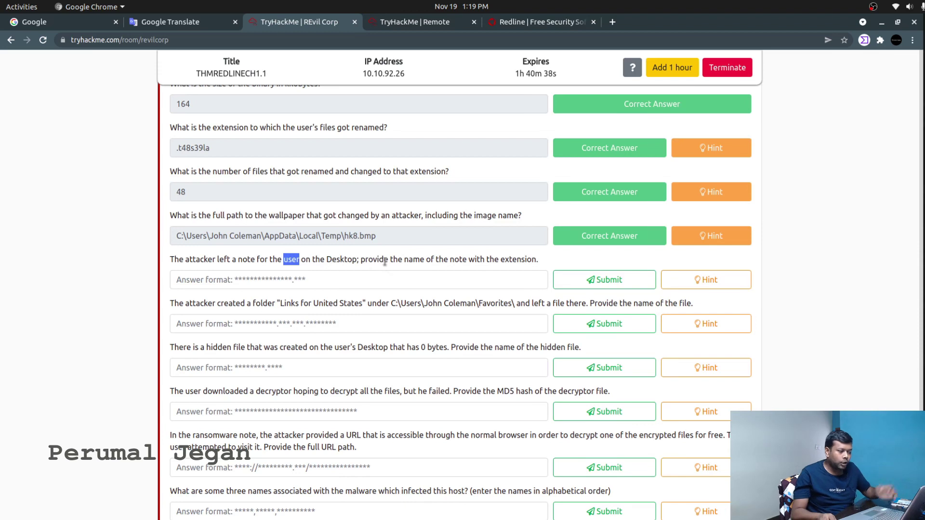
pyautogui.doubleClick(458, 259)
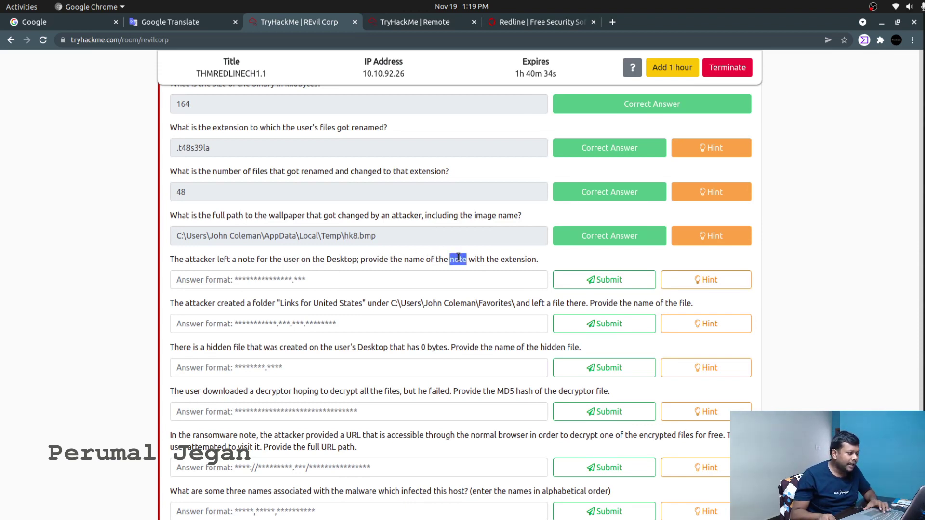
pyautogui.doubleClick(345, 259)
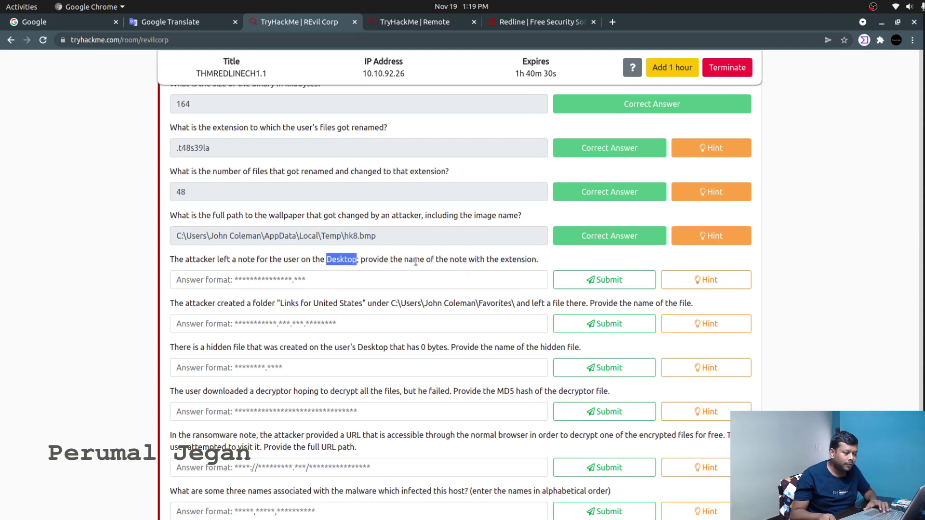
pyautogui.doubleClick(415, 260)
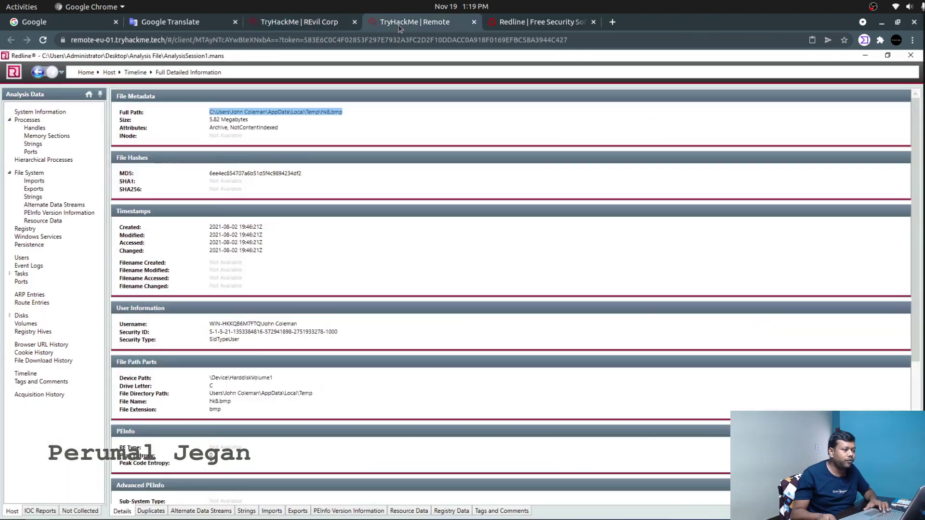
# In Redline's File System listing, open the full details of t48s39la-readme.txt in Desktop\Finance and copy its name.
pyautogui.click(401, 23)
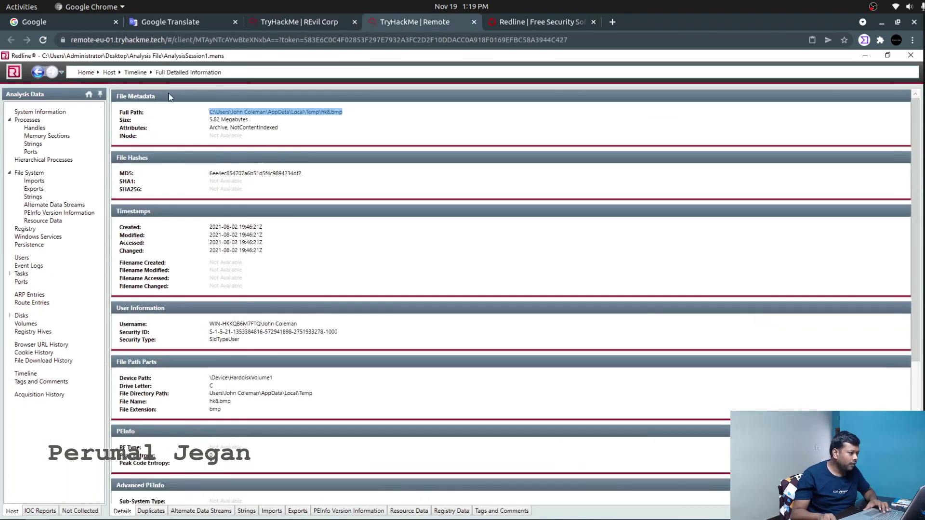
pyautogui.click(31, 173)
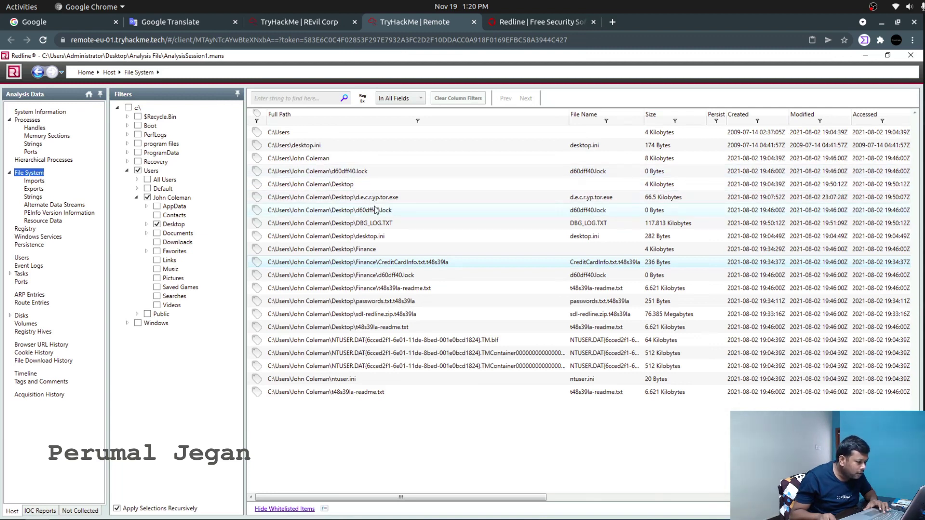
pyautogui.click(395, 289)
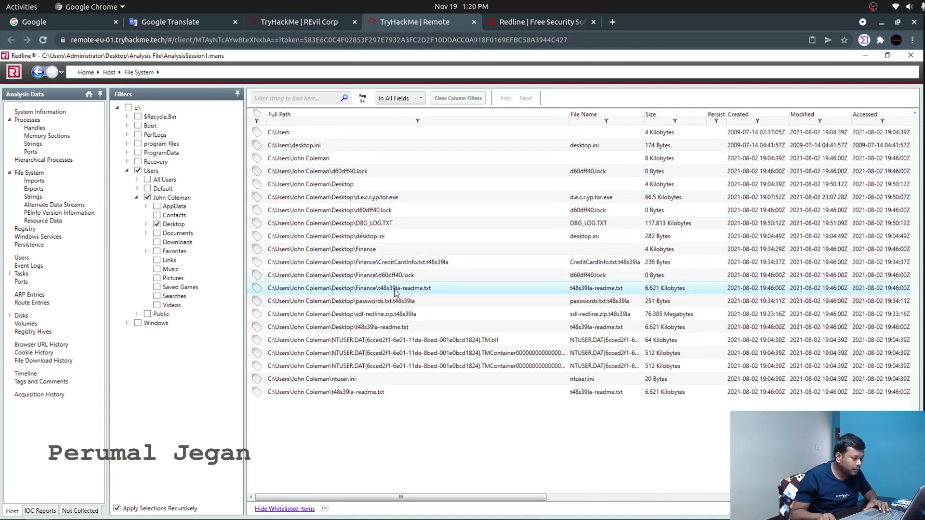
pyautogui.rightClick(396, 292)
pyautogui.click(373, 285)
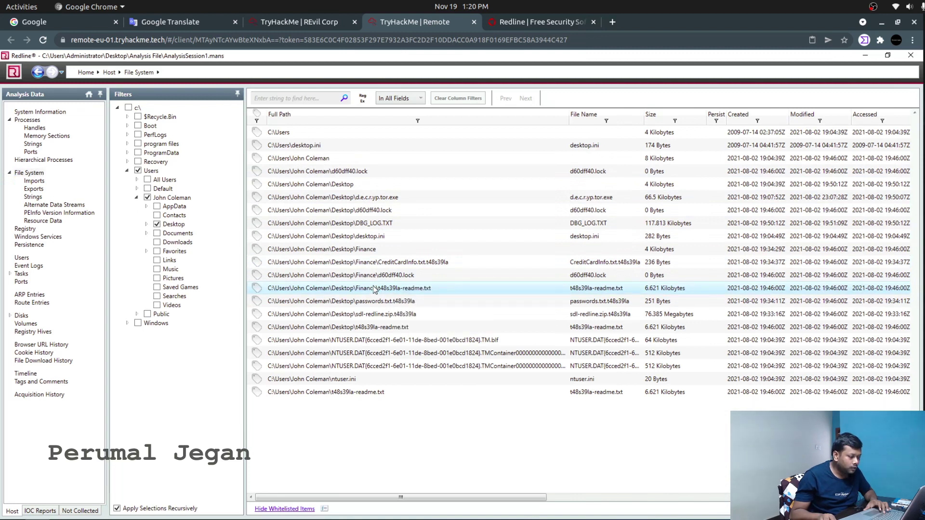
pyautogui.doubleClick(373, 287)
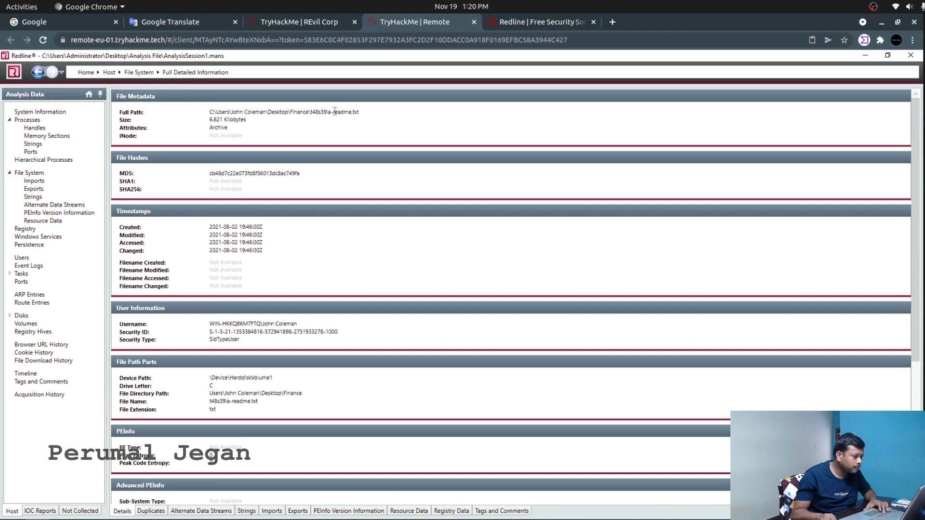
pyautogui.moveTo(309, 112); pyautogui.dragTo(360, 111)
pyautogui.hotkey('ctrl', 'c')
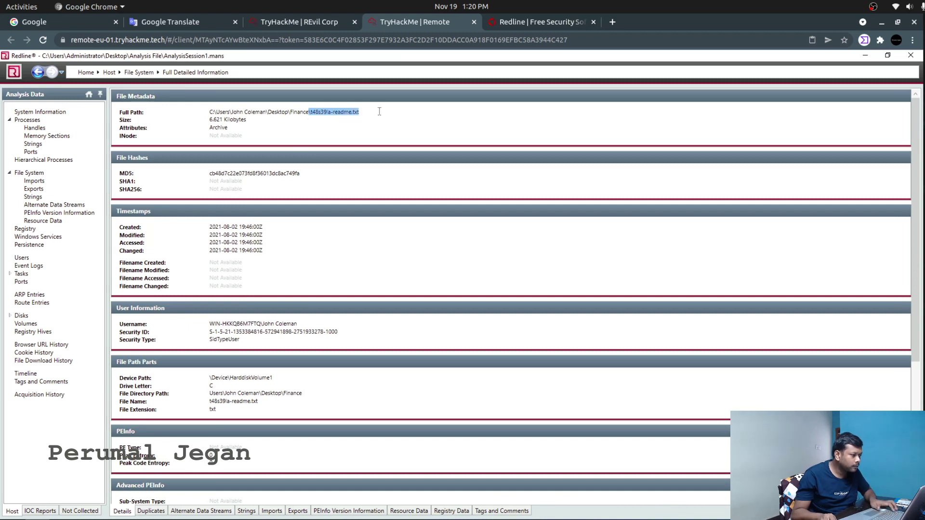
# Submit "t48s39la-readme.txt" on the REvil Corp page as the name of the attacker's Desktop note.
pyautogui.click(266, 26)
pyautogui.click(256, 278)
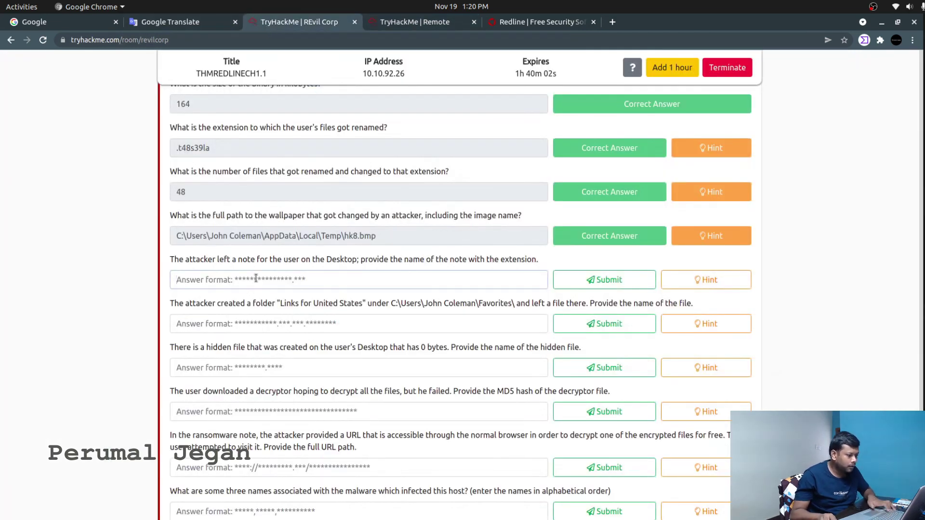
pyautogui.hotkey('ctrl', 'v')
pyautogui.press('BackSpace')
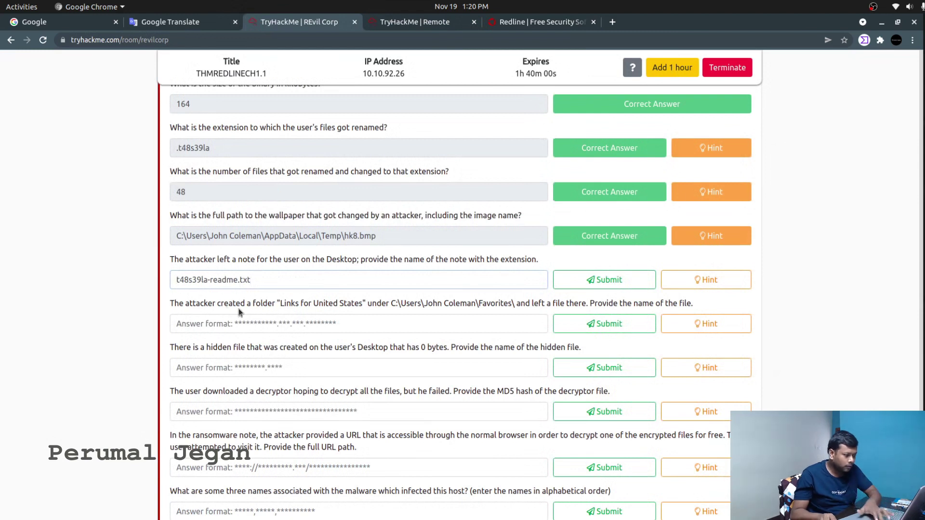
pyautogui.click(633, 282)
pyautogui.click(633, 281)
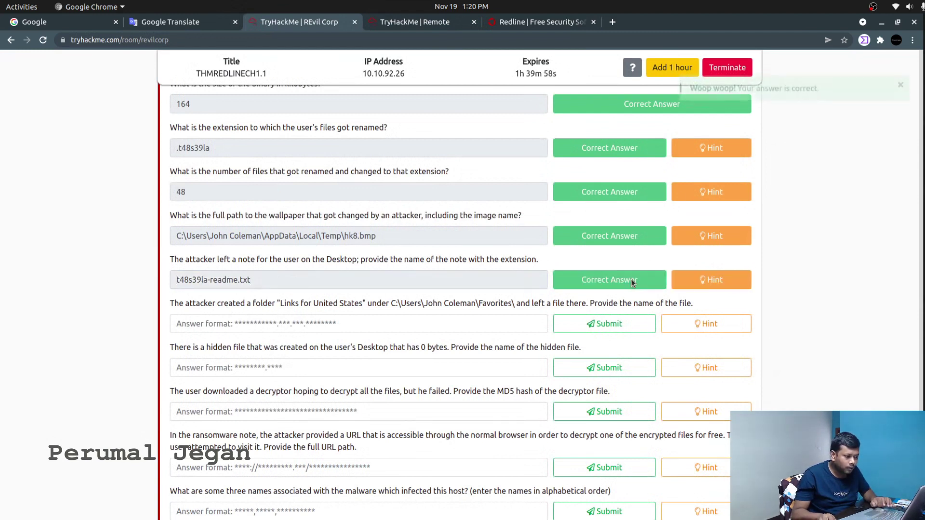
# Read the question about the file left in the "Links for United States" folder under the user's Favorites.
pyautogui.tripleClick(207, 304)
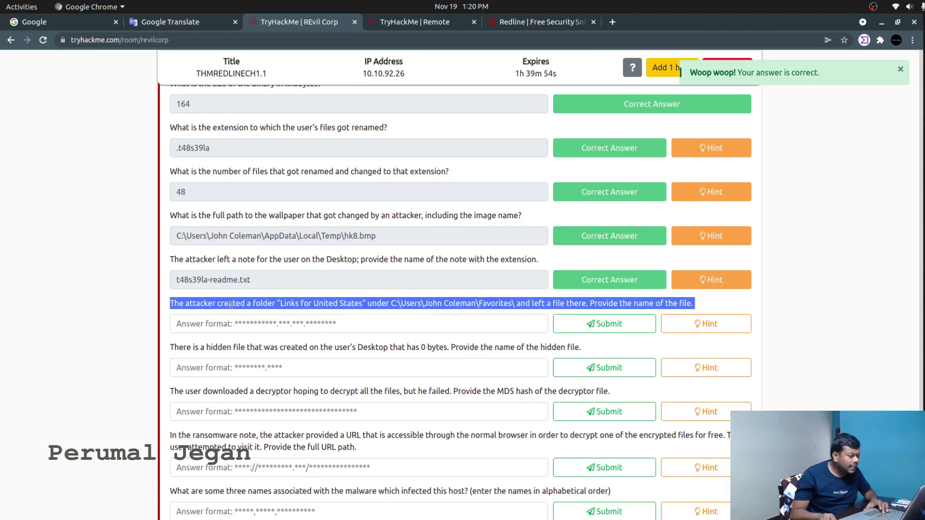
pyautogui.click(261, 305)
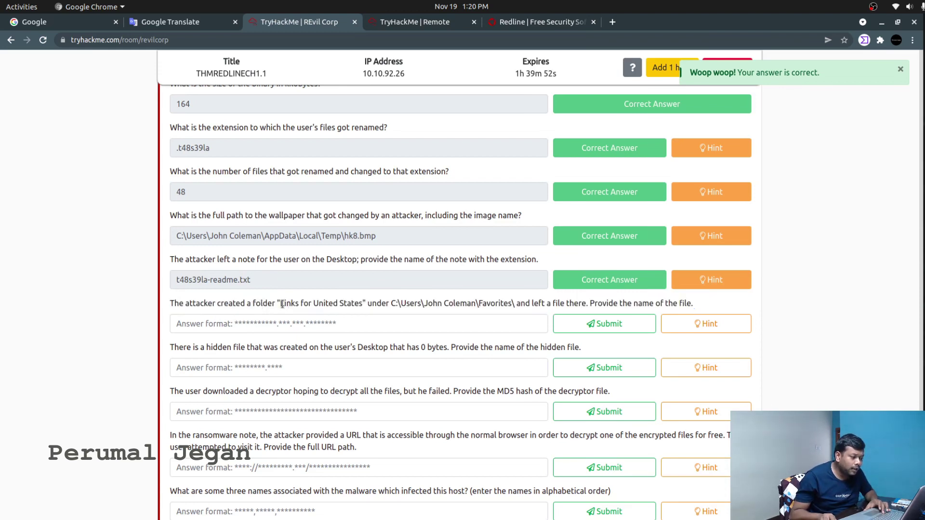
pyautogui.doubleClick(283, 304)
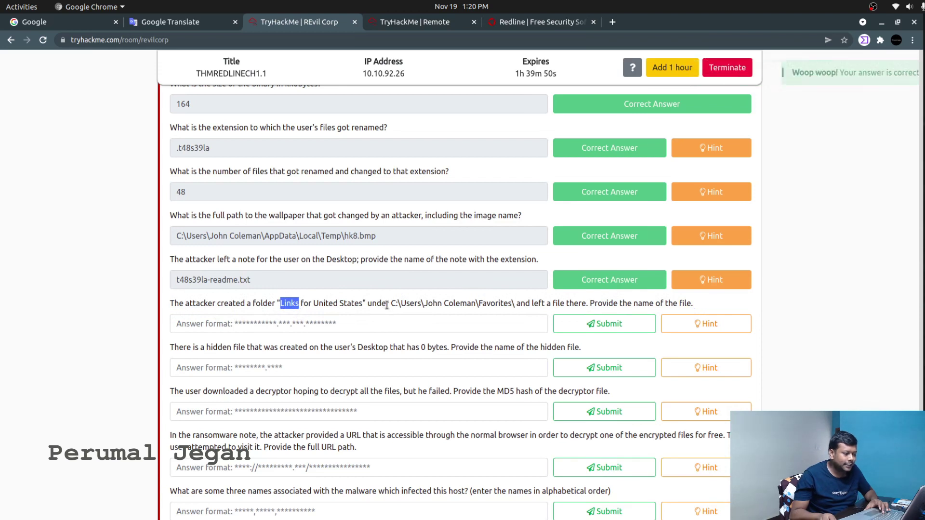
pyautogui.moveTo(392, 304); pyautogui.dragTo(673, 303)
pyautogui.click(541, 302)
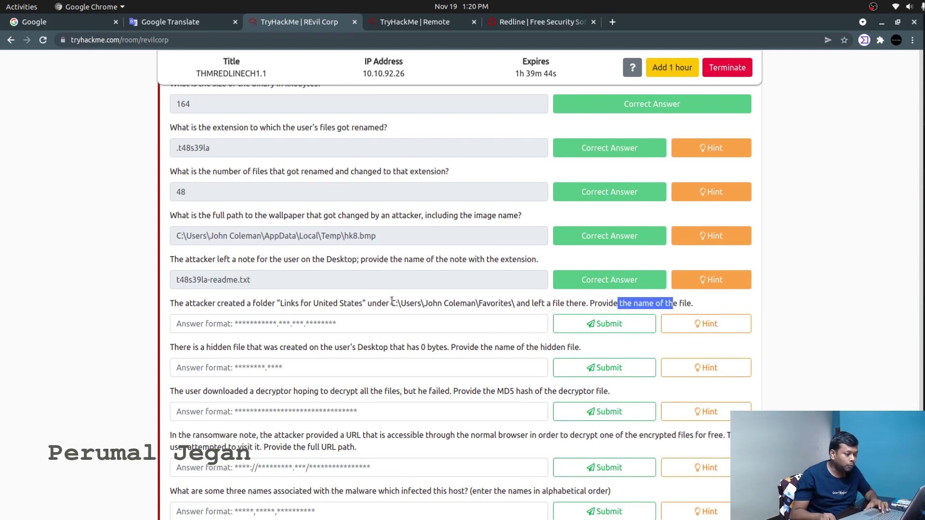
pyautogui.moveTo(390, 303); pyautogui.dragTo(462, 301)
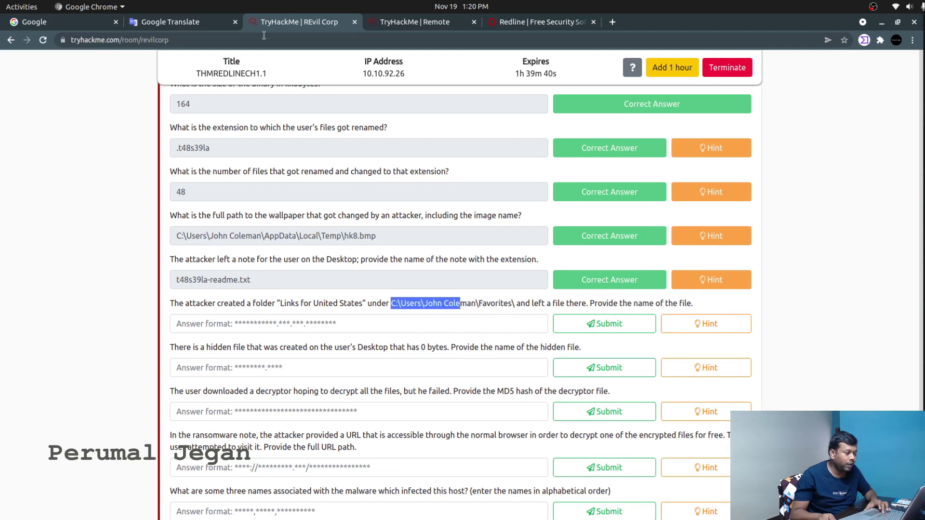
# Return to Redline's File System listing and filter the user's folders to Favorites instead of Desktop.
pyautogui.click(388, 23)
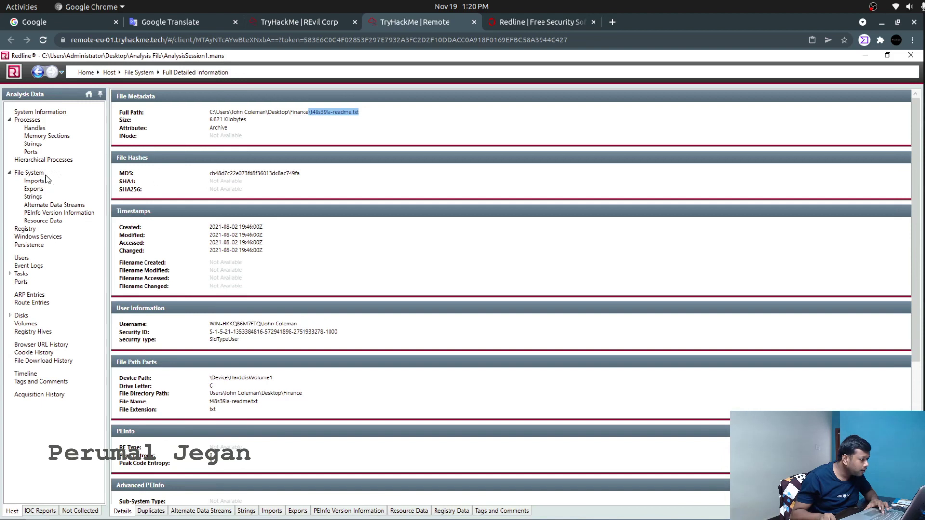
pyautogui.click(29, 173)
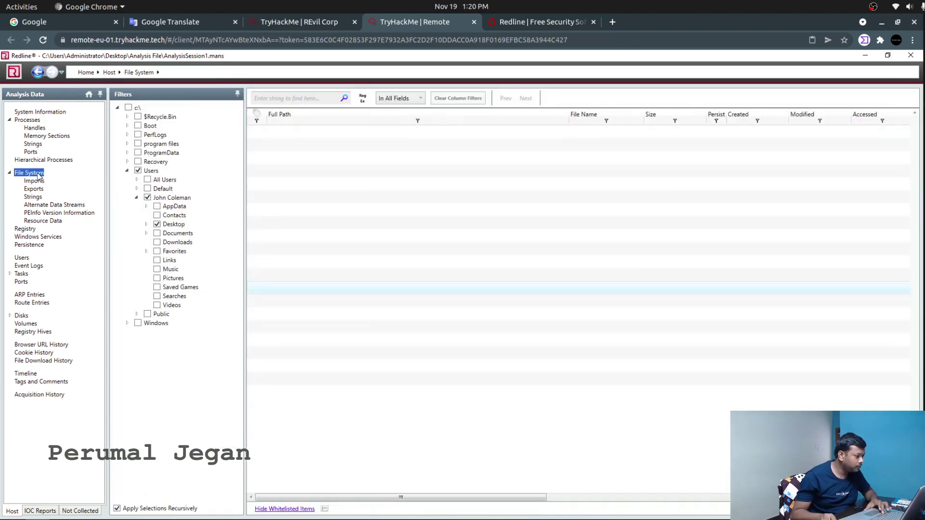
pyautogui.click(157, 225)
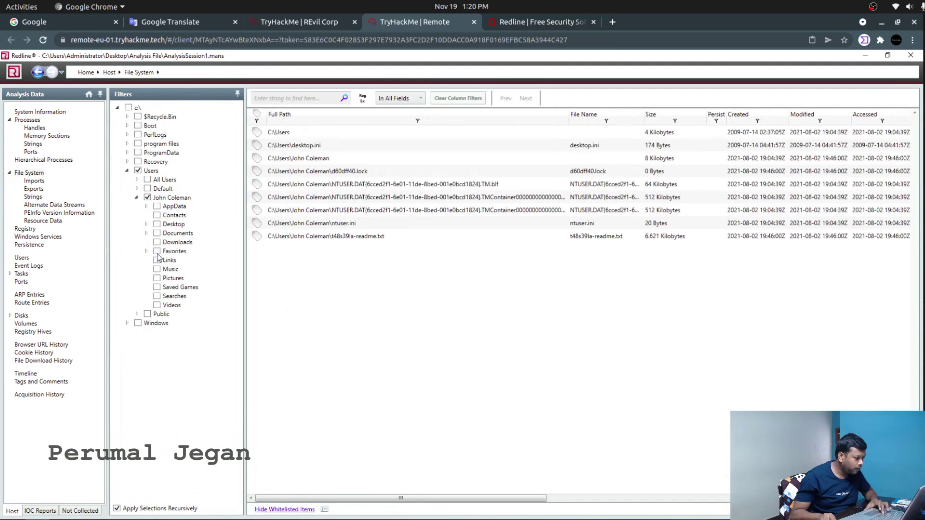
pyautogui.click(157, 252)
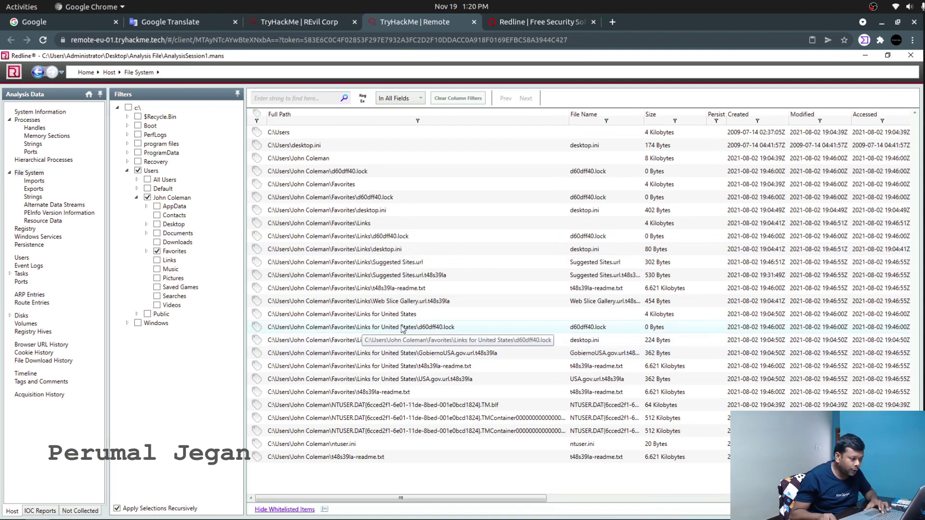
# Open the full details of GobiernoUSA.gov.url.t48s39la in "Links for United States" and copy the file name.
pyautogui.click(458, 356)
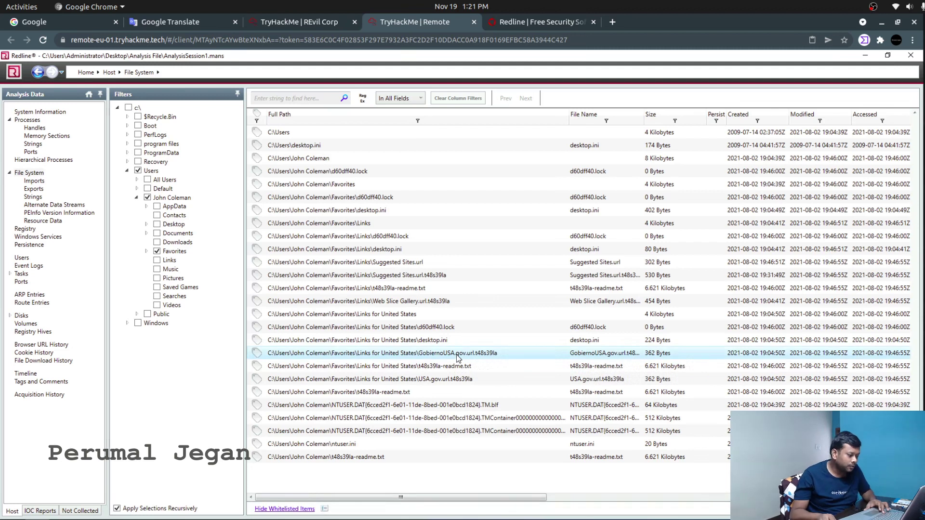
pyautogui.doubleClick(457, 355)
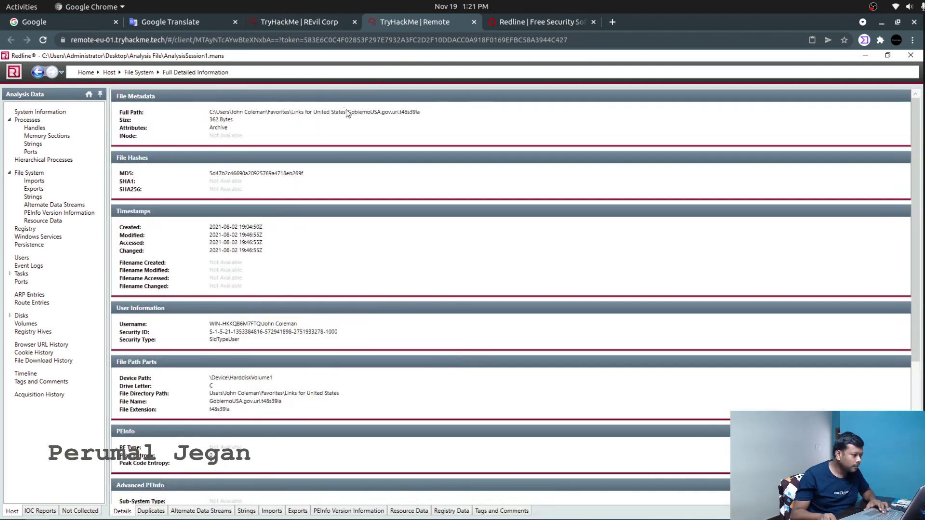
pyautogui.moveTo(348, 111); pyautogui.dragTo(423, 113)
pyautogui.hotkey('ctrl', 'c')
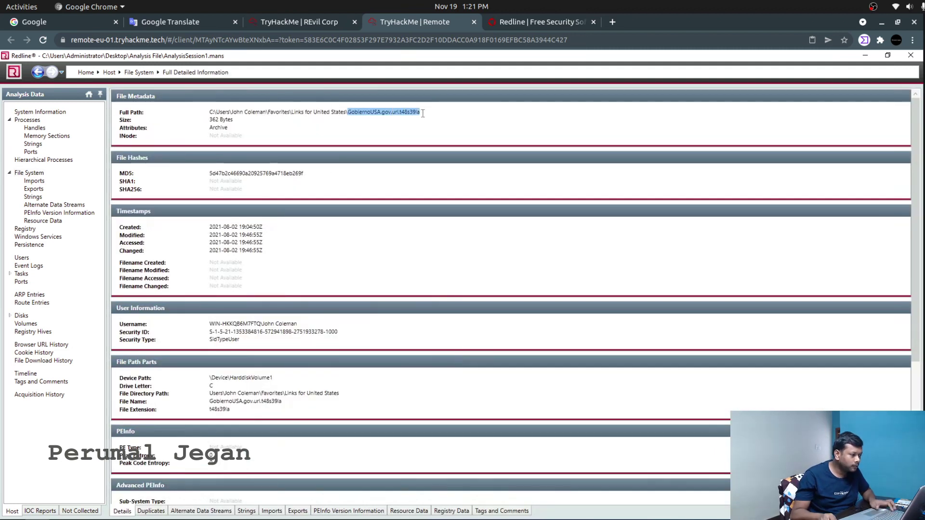
# Submit "GobiernoUSA.gov.url.t48s39la" on the REvil Corp page as the file left in the "Links for United States" folder.
pyautogui.click(324, 27)
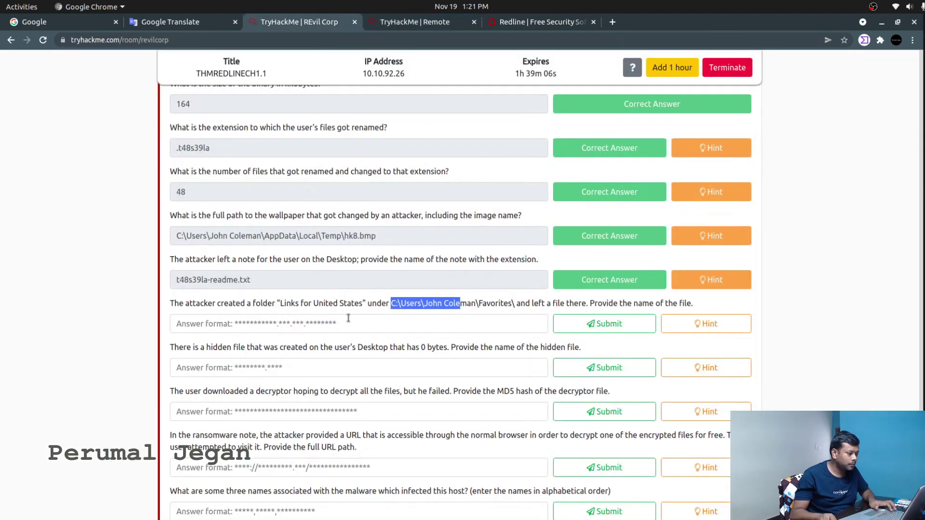
pyautogui.click(348, 318)
pyautogui.hotkey('ctrl', 'v')
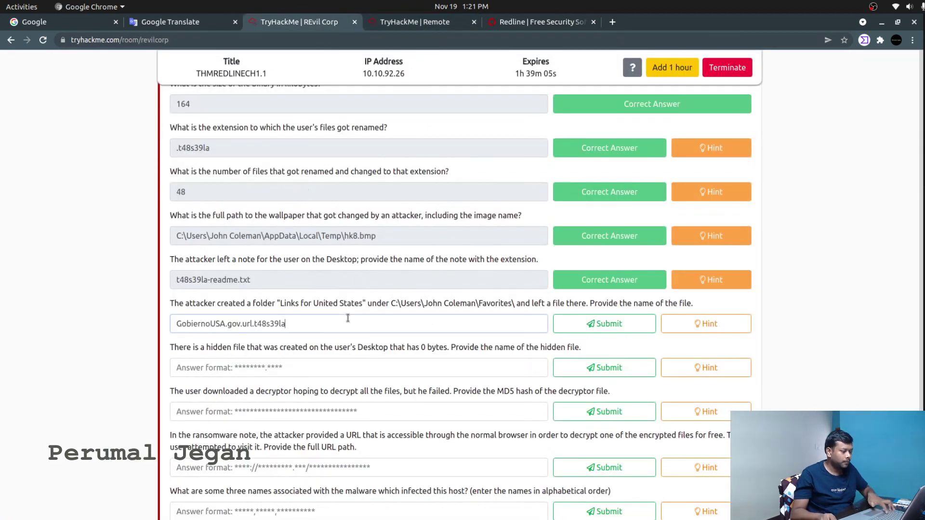
pyautogui.click(593, 325)
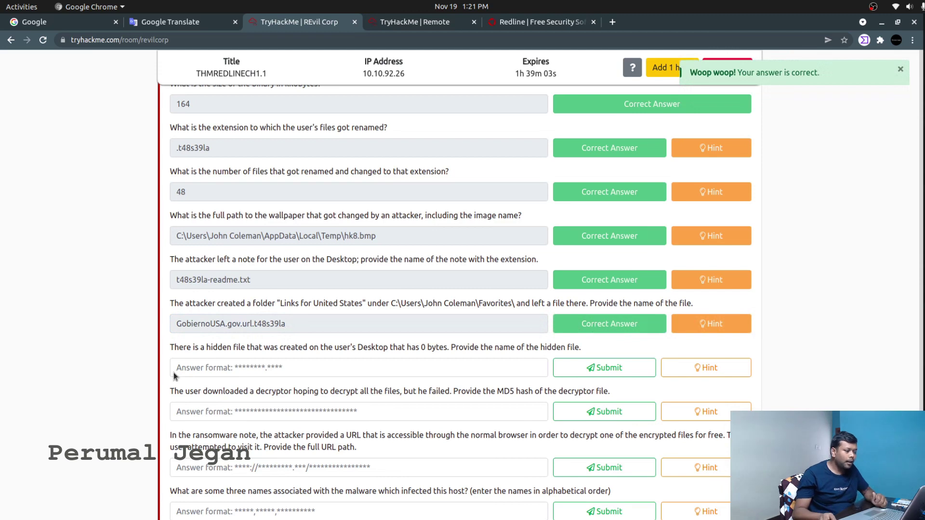
# In Redline's File System listing, filter the user's folders to Desktop instead of Favorites and sort the files by ascending size.
pyautogui.tripleClick(194, 348)
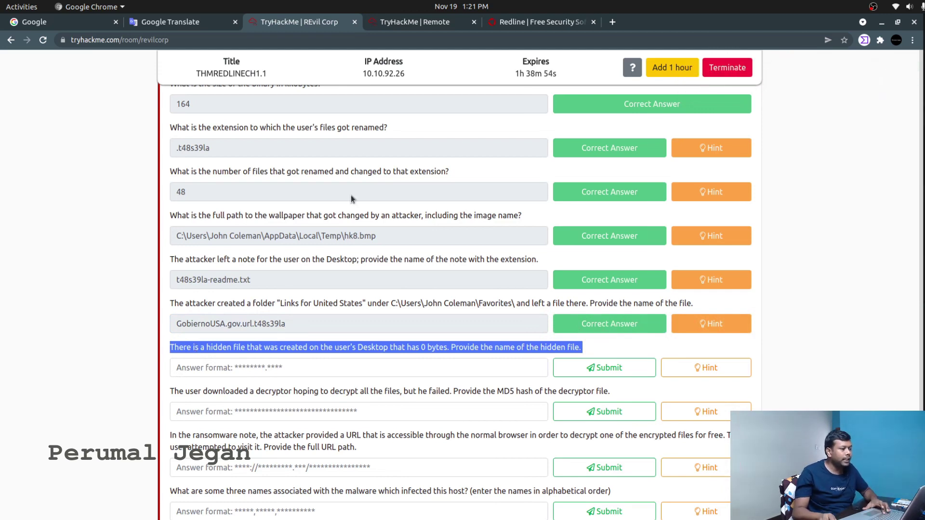
pyautogui.click(402, 24)
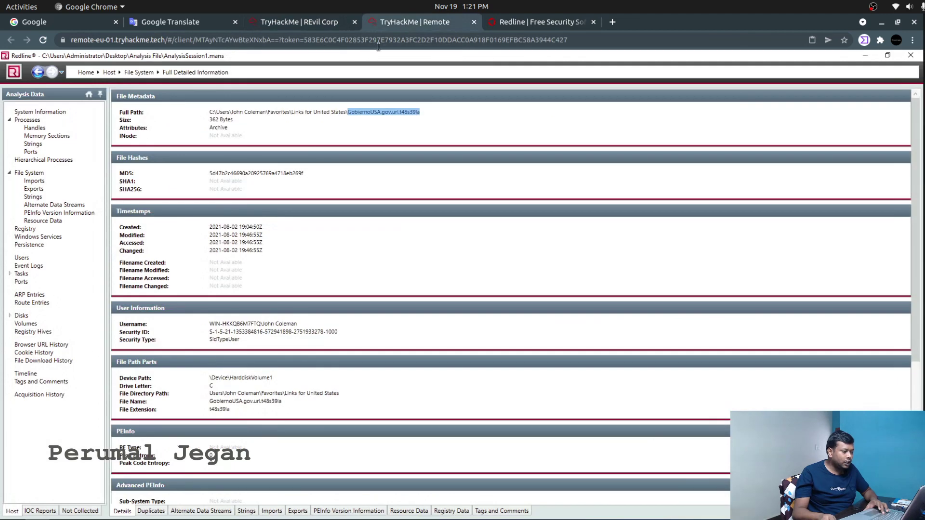
pyautogui.click(34, 175)
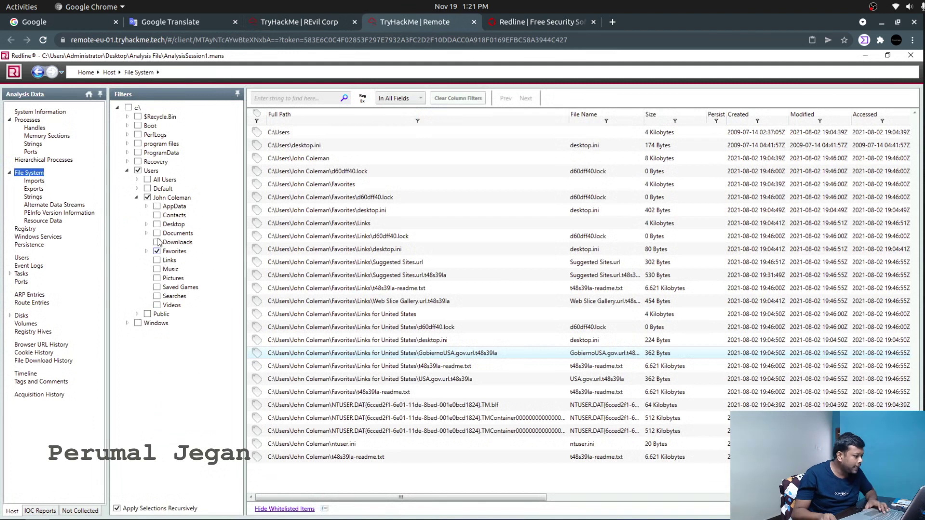
pyautogui.click(157, 224)
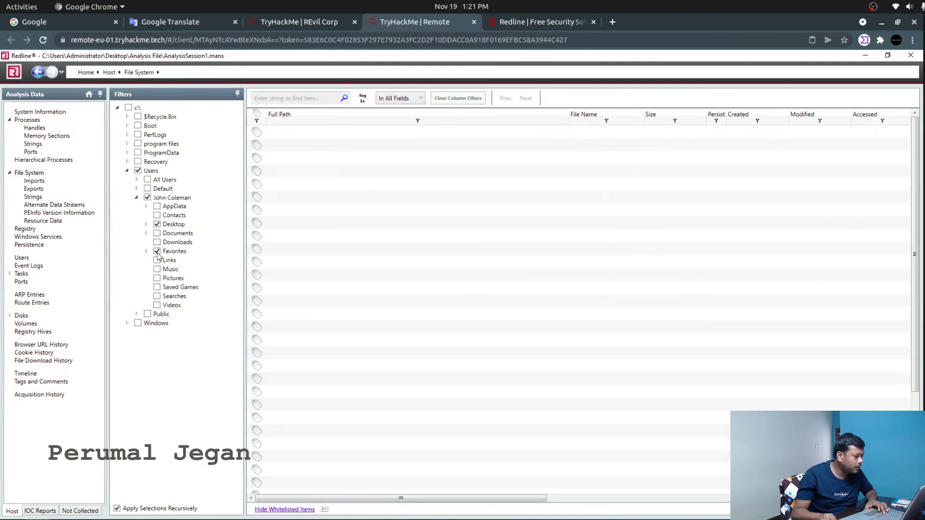
pyautogui.click(157, 251)
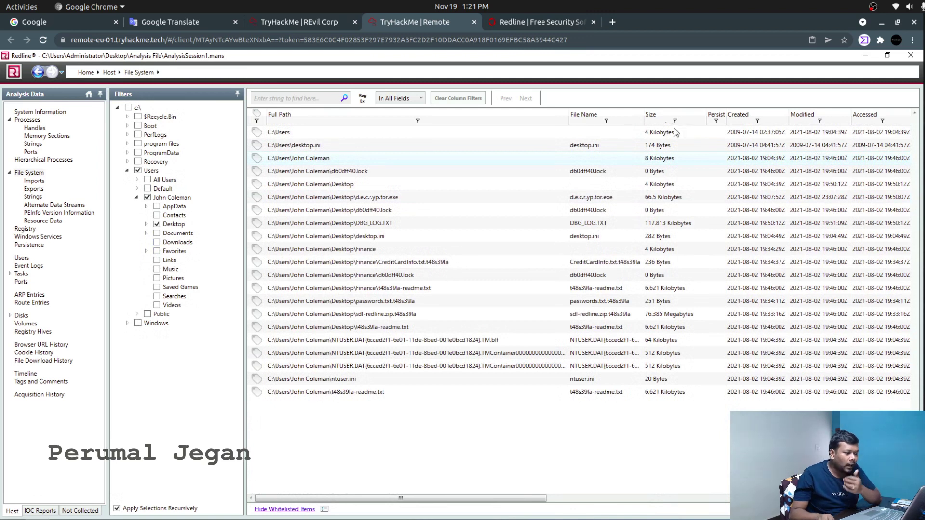
pyautogui.click(660, 116)
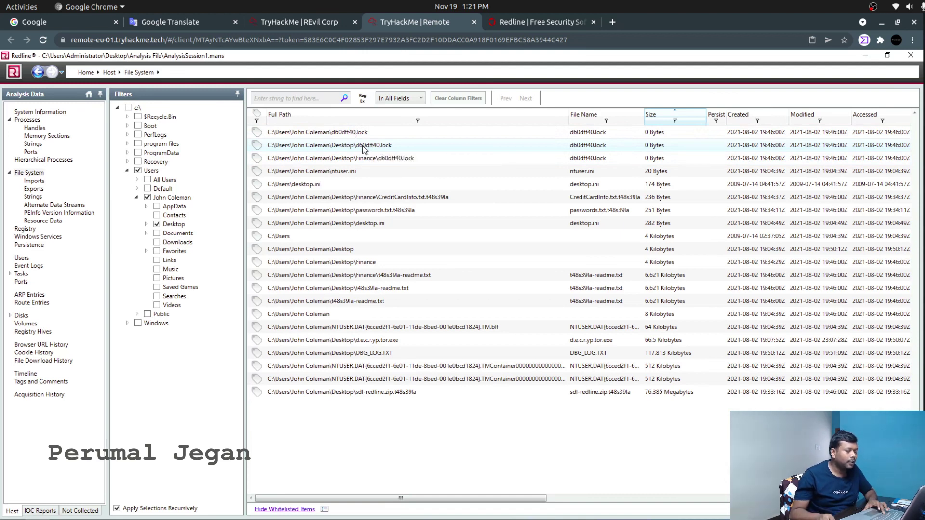
# Open the full details of the 0-byte d60dff40.lock file on the user's Desktop and copy its file name.
pyautogui.click(363, 145)
pyautogui.doubleClick(363, 146)
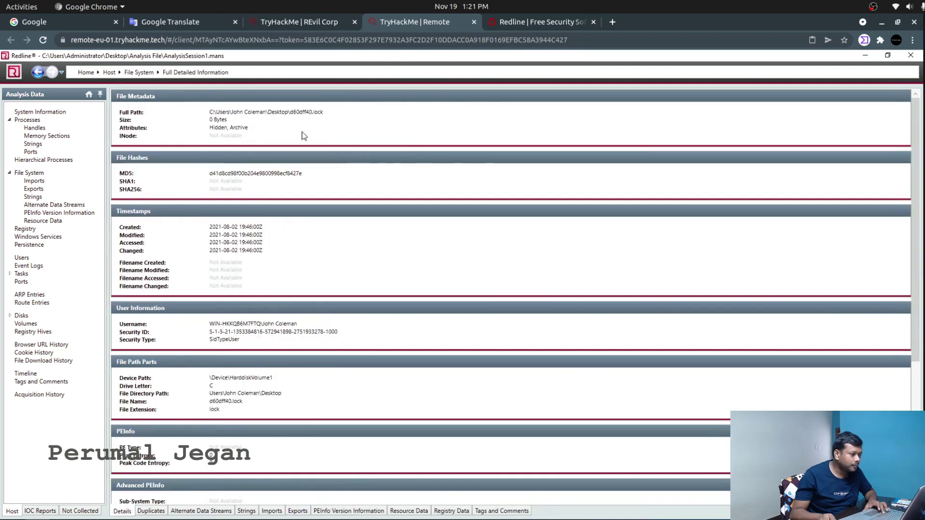
pyautogui.moveTo(290, 112); pyautogui.dragTo(340, 109)
pyautogui.hotkey('ctrl', 'c')
# Submit "d60dff40.lock" on the REvil Corp page as the name of the hidden Desktop file.
pyautogui.click(299, 22)
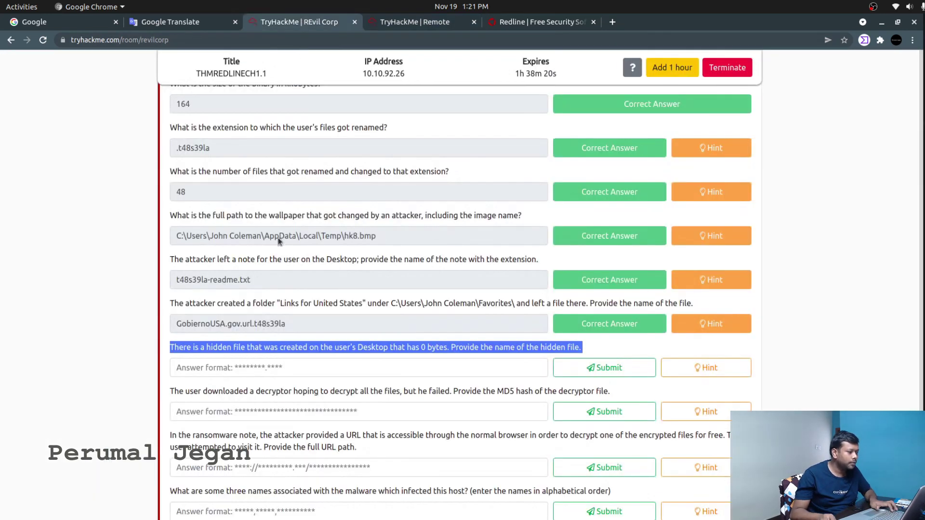
pyautogui.click(251, 368)
pyautogui.hotkey('ctrl', 'v')
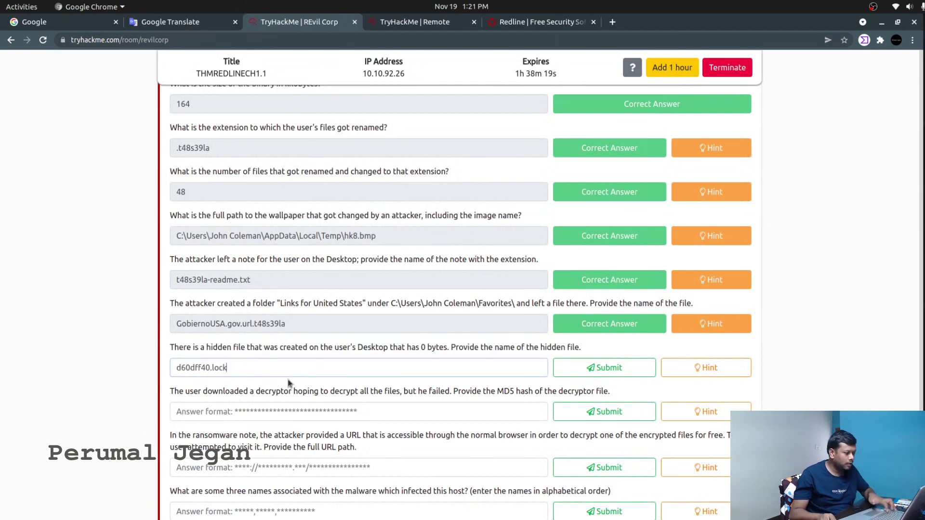
pyautogui.click(632, 370)
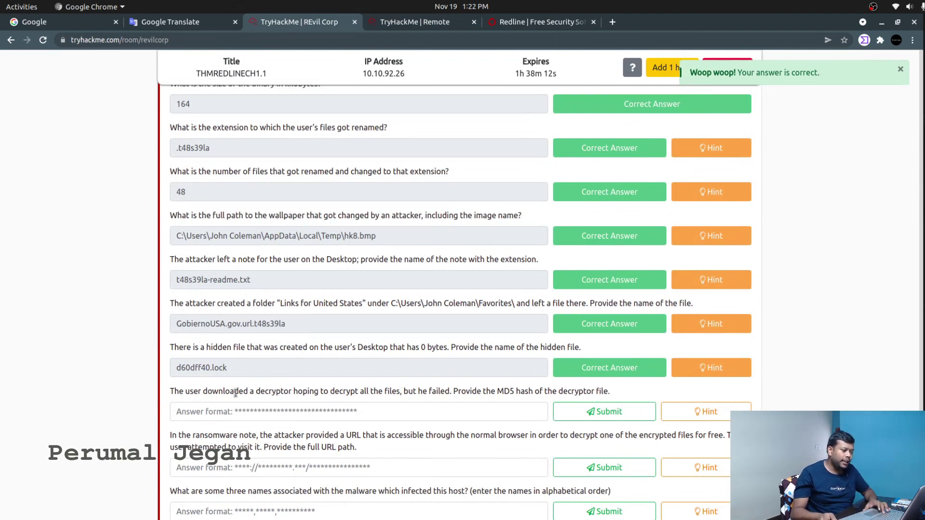
# Read the question about the downloaded decryptor's MD5 hash and check its hint.
pyautogui.tripleClick(294, 395)
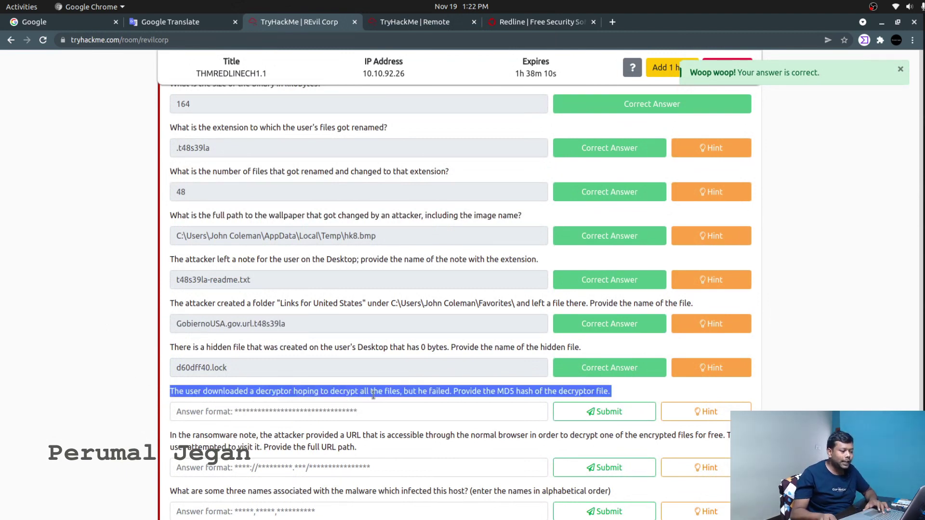
pyautogui.click(457, 393)
pyautogui.doubleClick(436, 393)
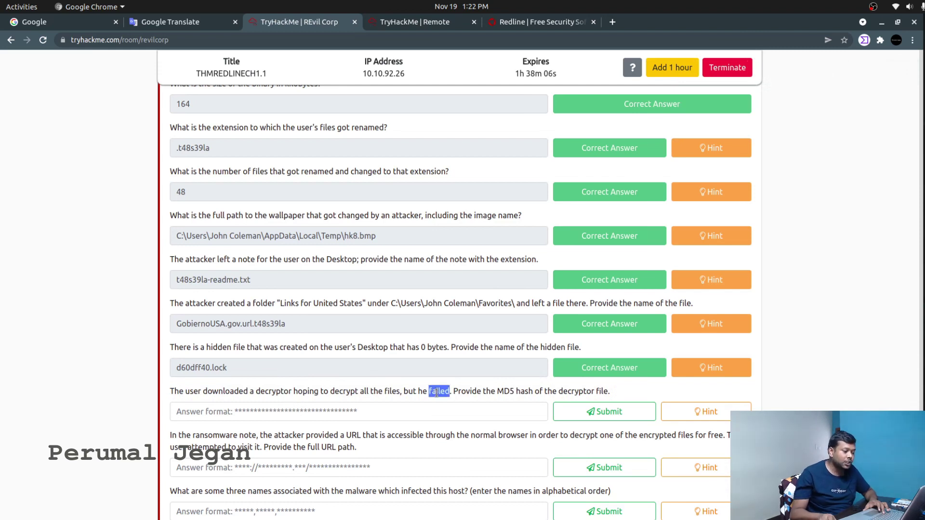
pyautogui.click(700, 415)
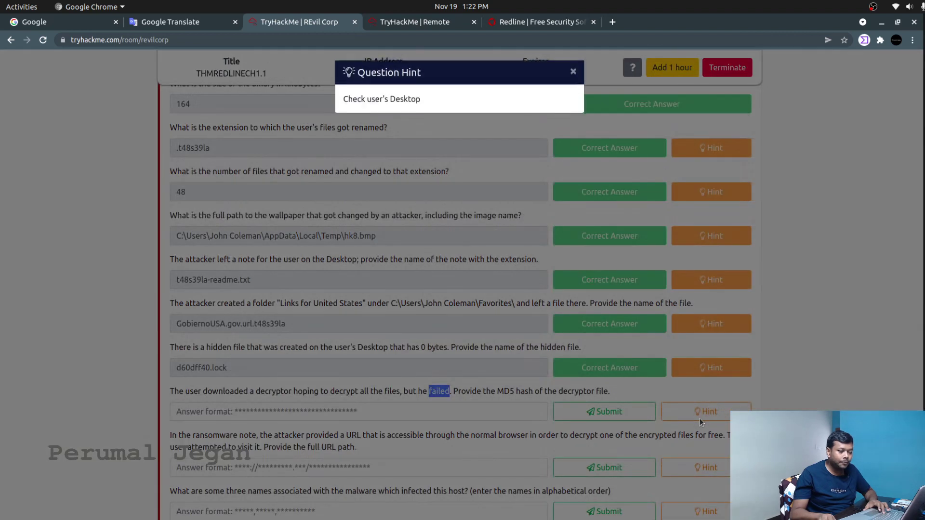
pyautogui.tripleClick(386, 106)
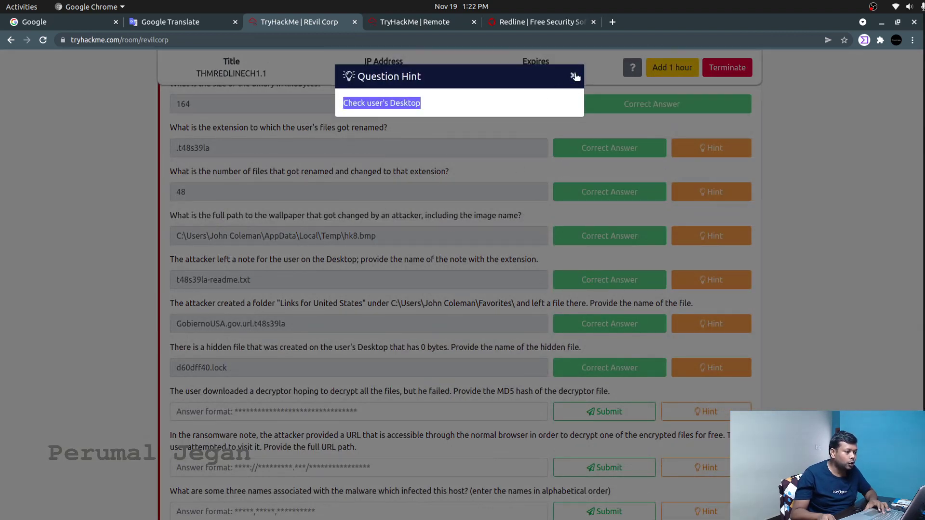
pyautogui.click(573, 76)
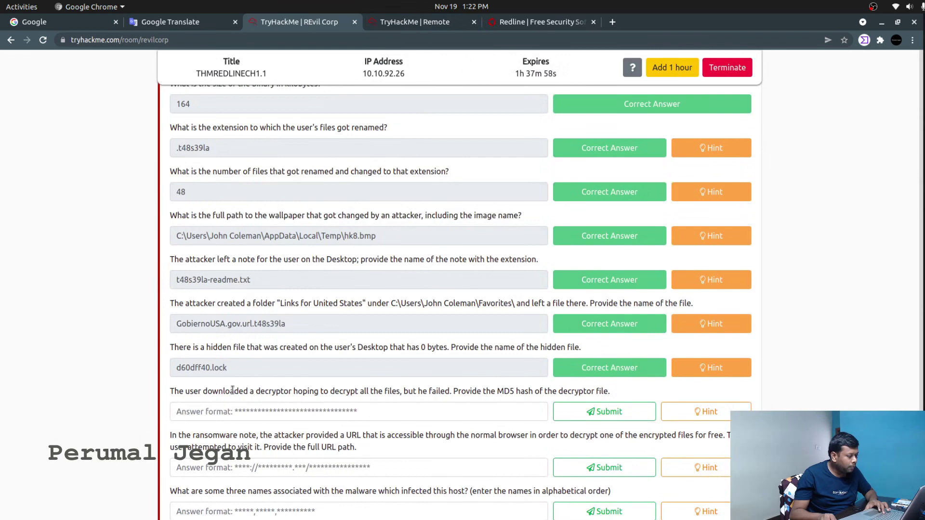
pyautogui.moveTo(250, 399); pyautogui.dragTo(333, 393)
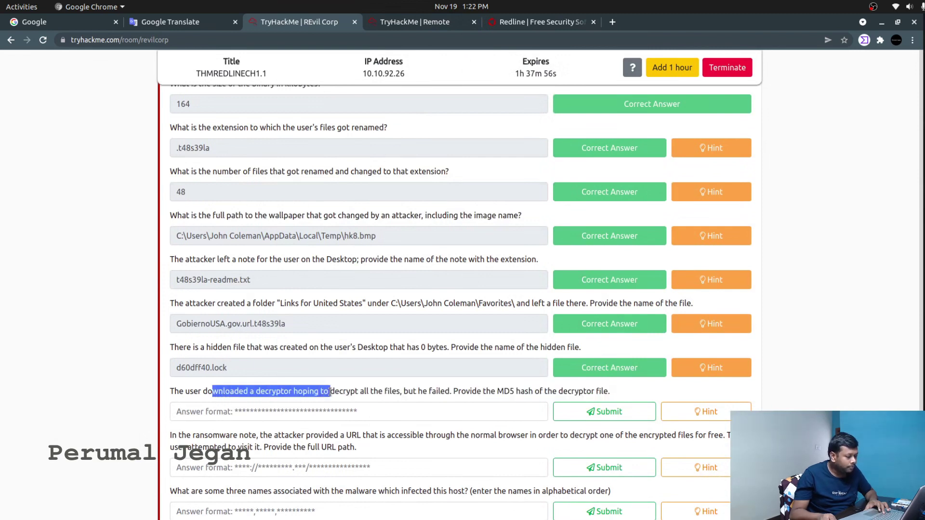
# Return to Redline's File System listing, open the full details of d.e.c.r.yp.tor.exe on the Desktop, and copy its MD5 hash.
pyautogui.click(426, 24)
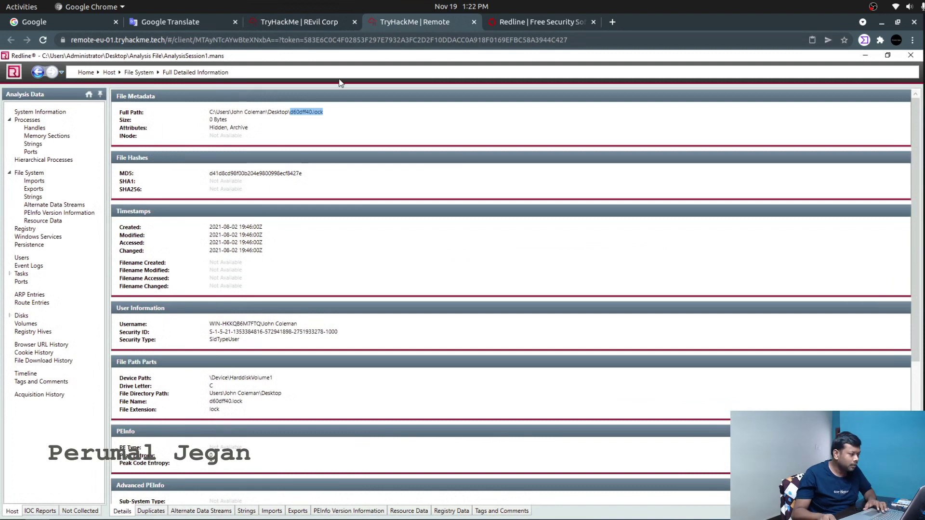
pyautogui.click(292, 22)
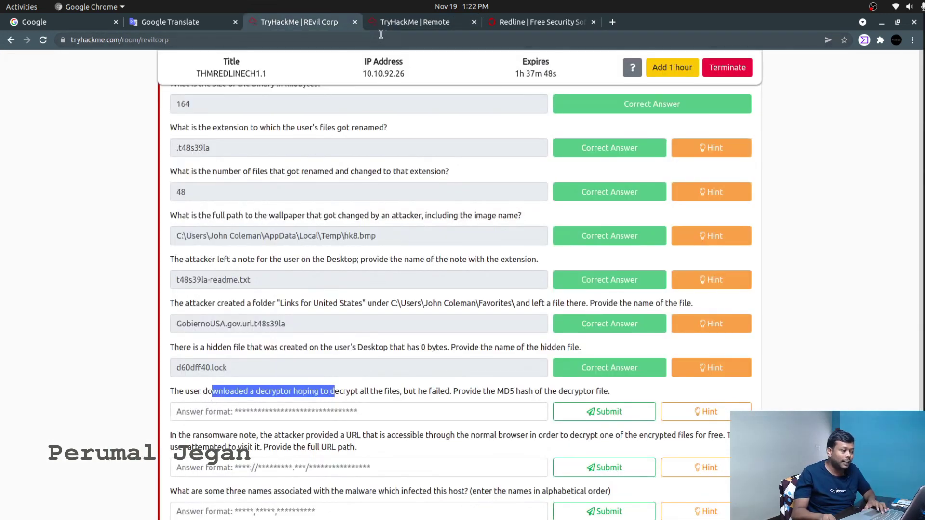
pyautogui.click(419, 21)
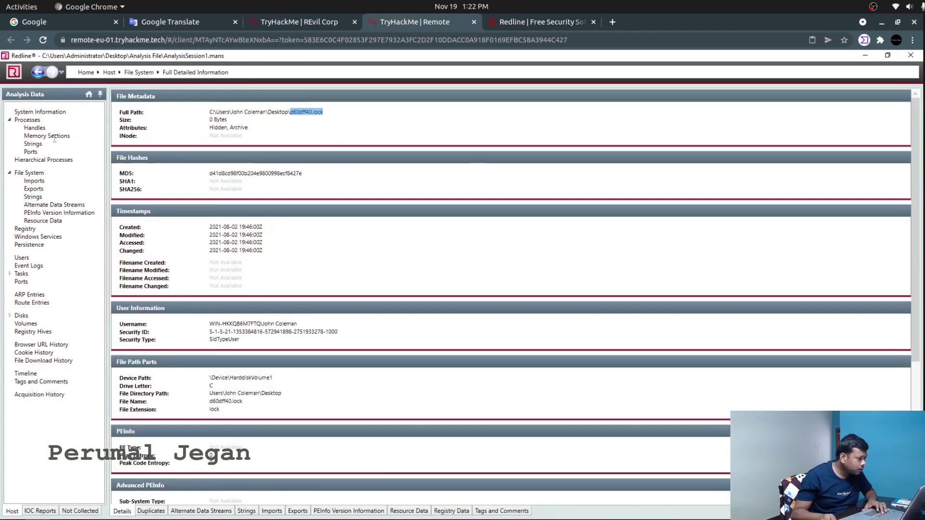
pyautogui.click(28, 175)
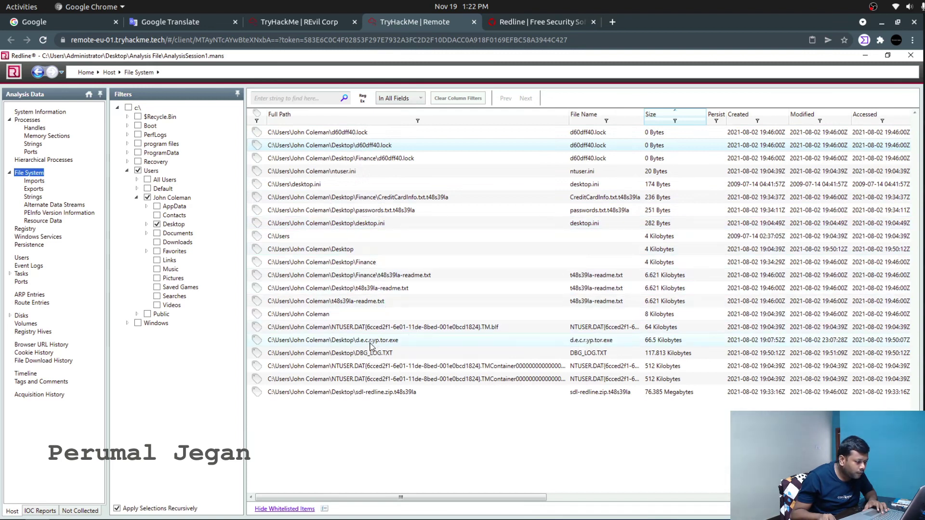
pyautogui.click(314, 23)
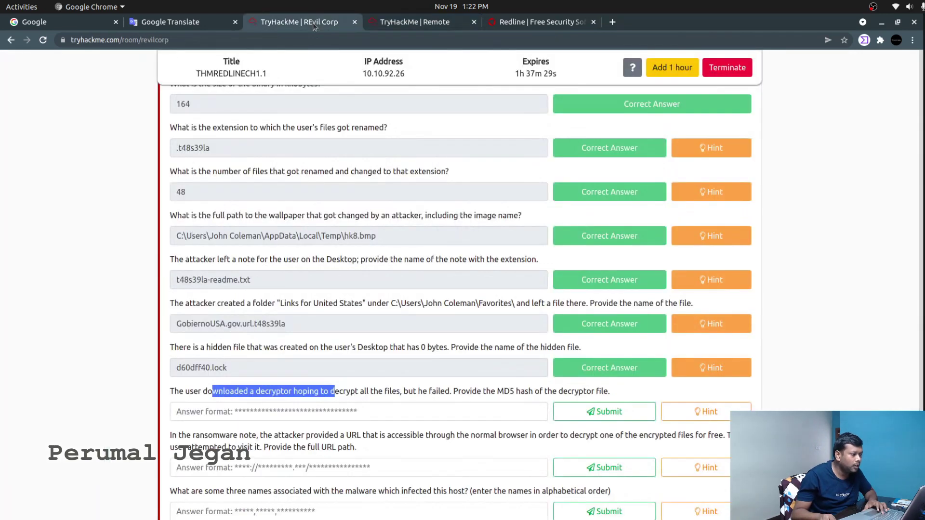
pyautogui.click(303, 412)
pyautogui.click(400, 23)
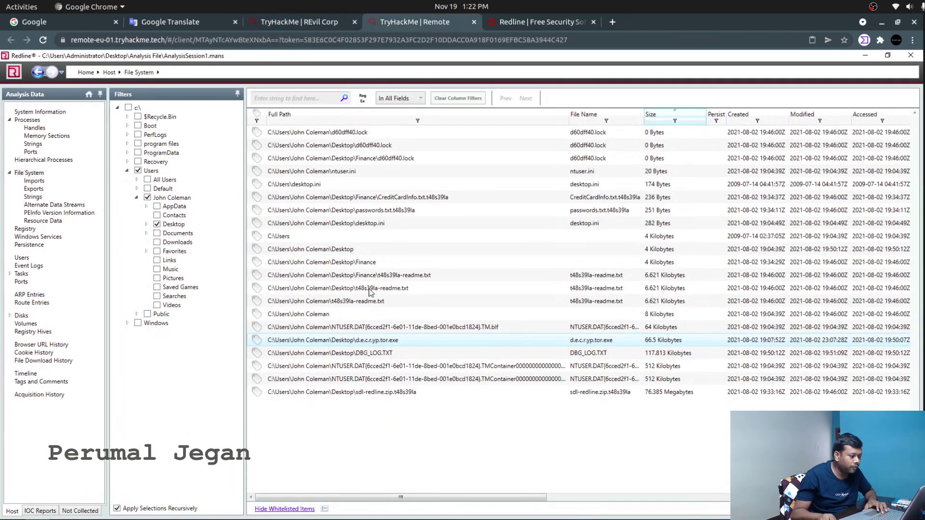
pyautogui.doubleClick(368, 340)
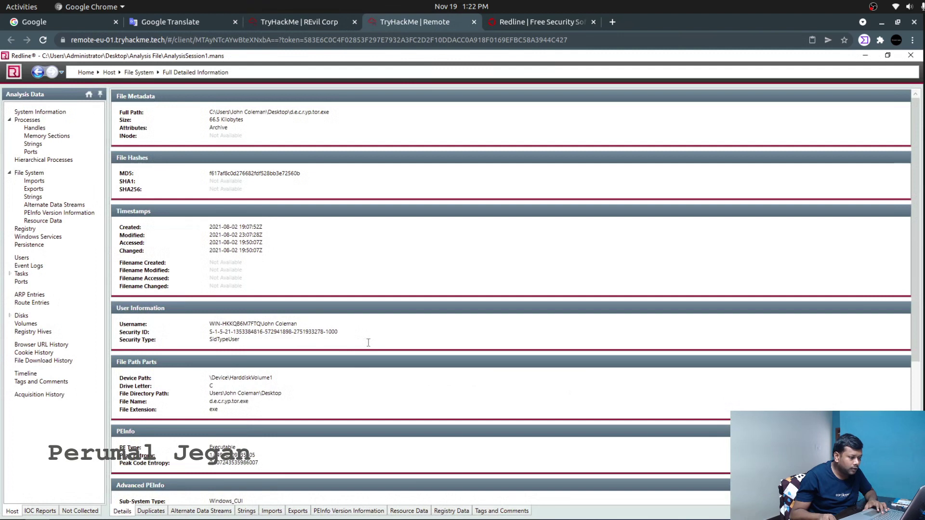
pyautogui.doubleClick(251, 173)
pyautogui.hotkey('ctrl', 'c')
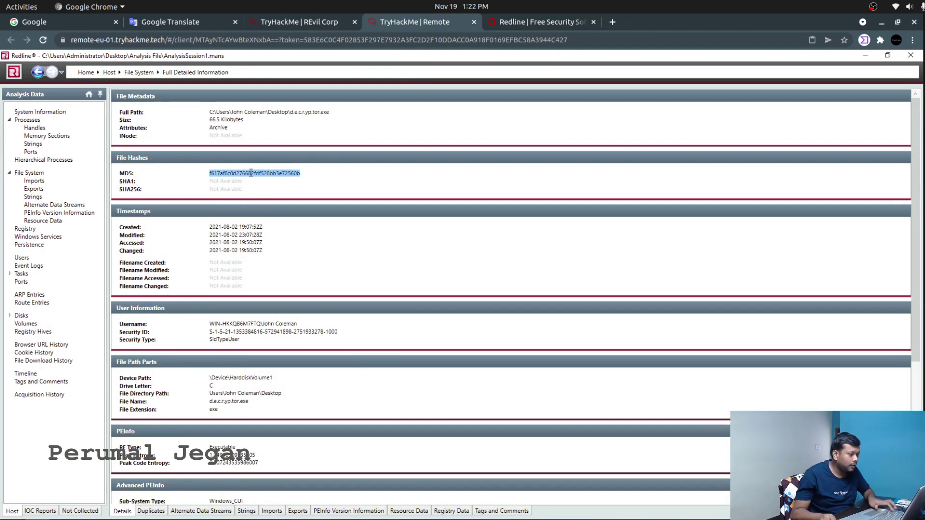
# Submit "f617af8c0d276682fdf528bb3e72560b" on the REvil Corp page as the decryptor file's MD5 hash.
pyautogui.click(312, 22)
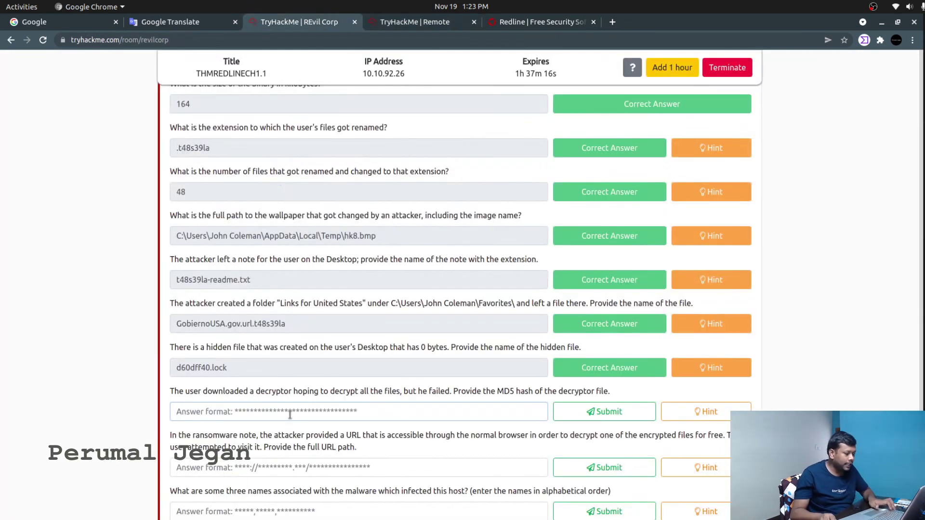
pyautogui.hotkey('ctrl', 'v')
pyautogui.click(589, 415)
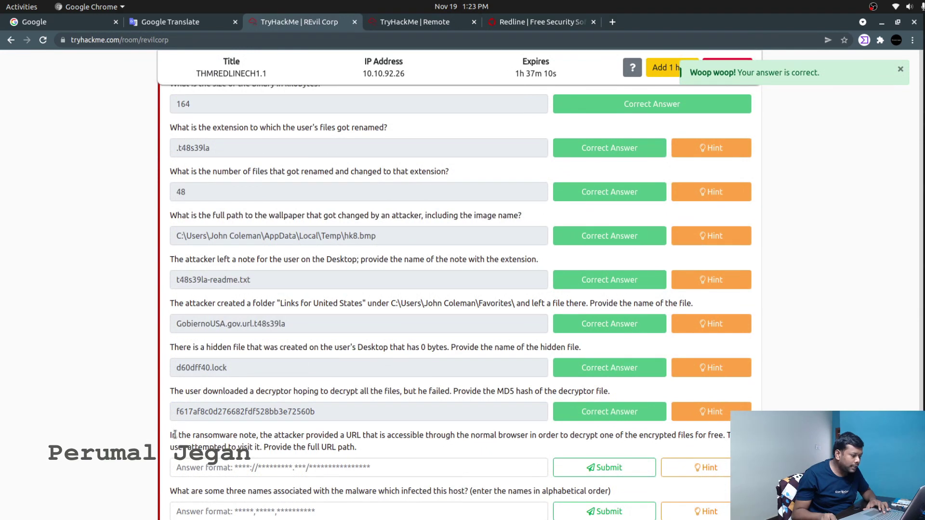
# Read the question about the ransomware note's URL that the user attempted to visit, and check its hint.
pyautogui.moveTo(177, 435); pyautogui.dragTo(247, 443)
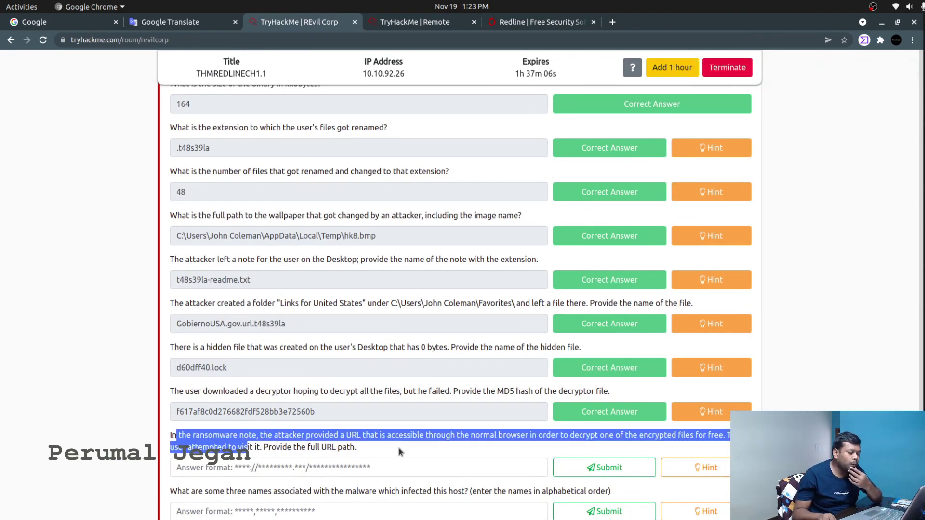
pyautogui.click(399, 450)
pyautogui.moveTo(399, 435); pyautogui.dragTo(474, 435)
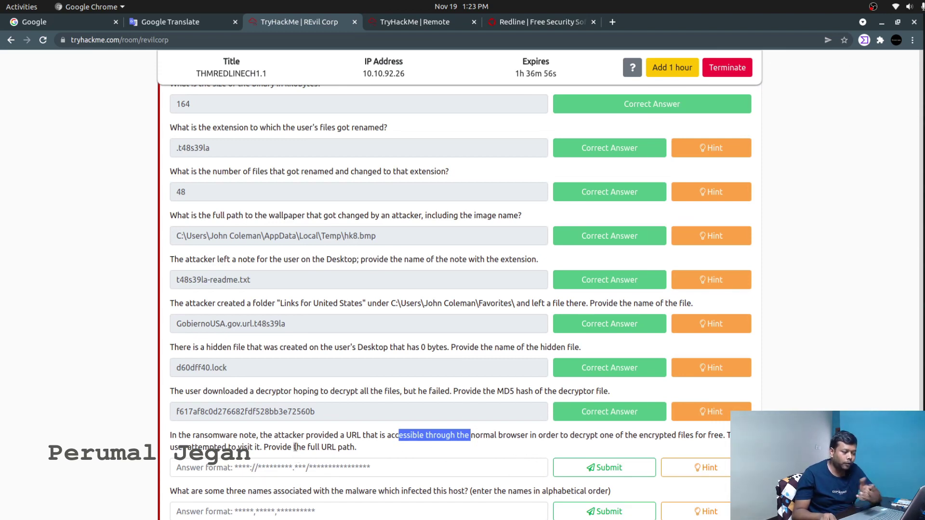
pyautogui.click(690, 470)
pyautogui.tripleClick(396, 102)
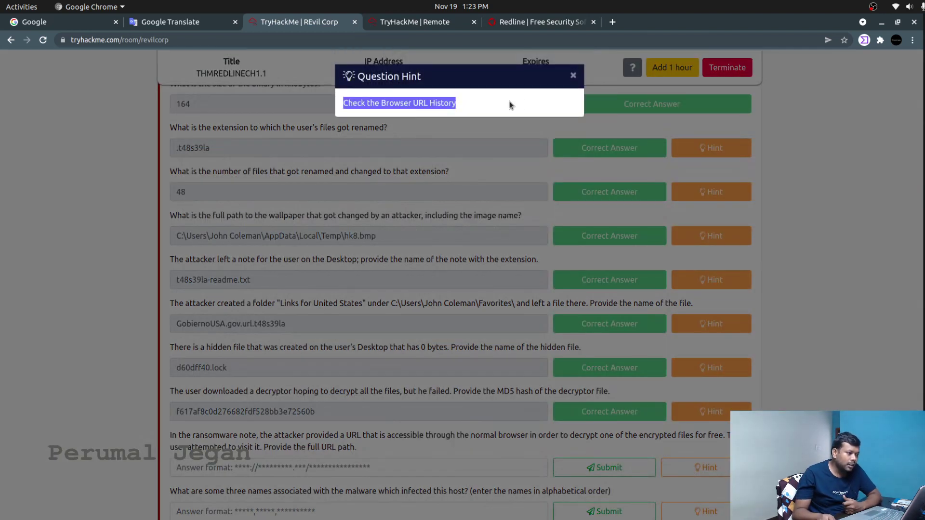
pyautogui.click(573, 75)
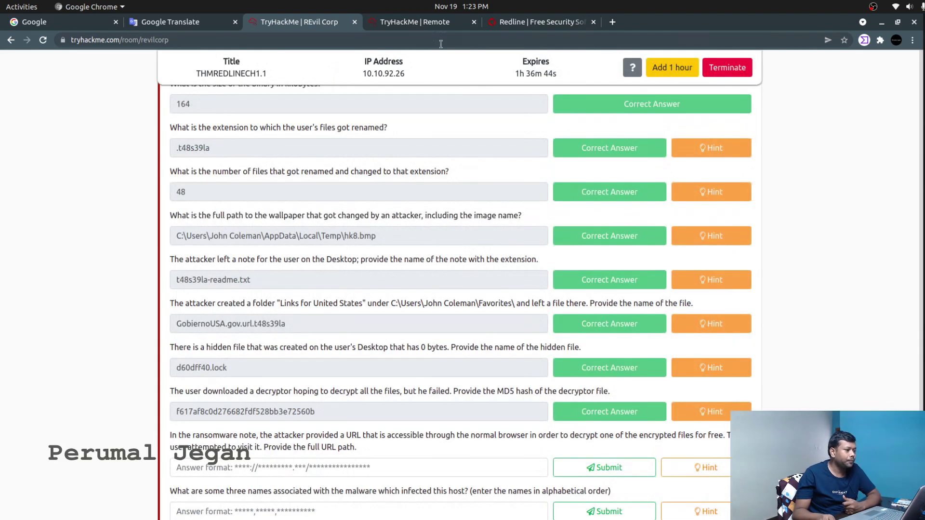
# Return to the Redline session and look through the Browser URL History for the decryptor site the user attempted to visit.
pyautogui.click(436, 27)
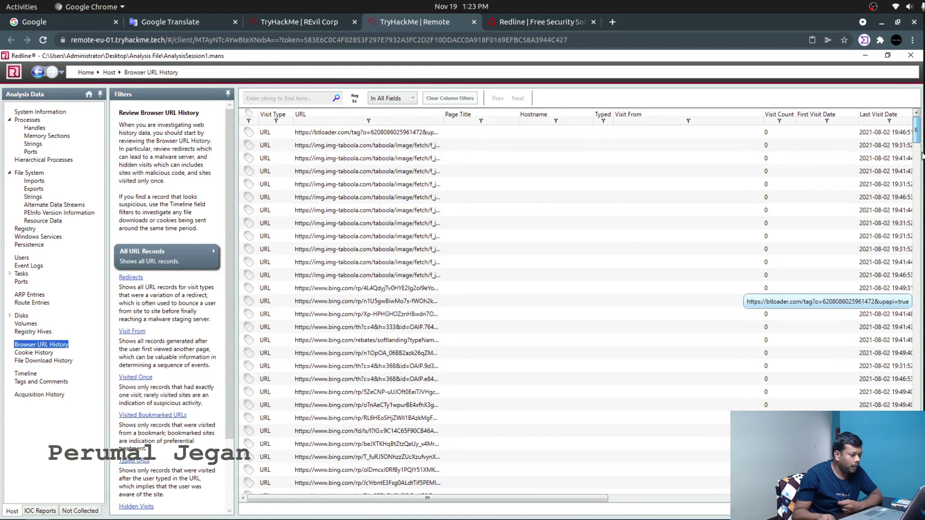
pyautogui.scroll(-4, 916, 144)
pyautogui.scroll(-3, 917, 154)
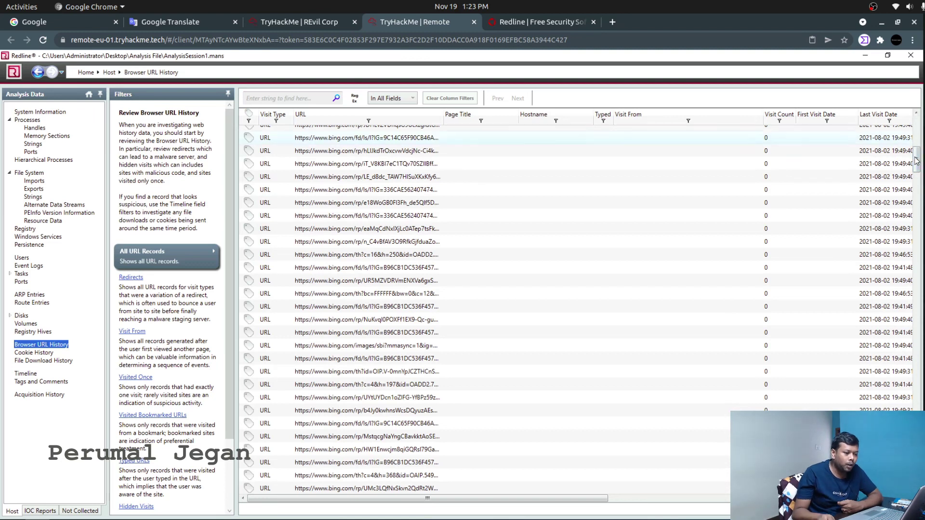
pyautogui.moveTo(916, 174); pyautogui.dragTo(920, 271)
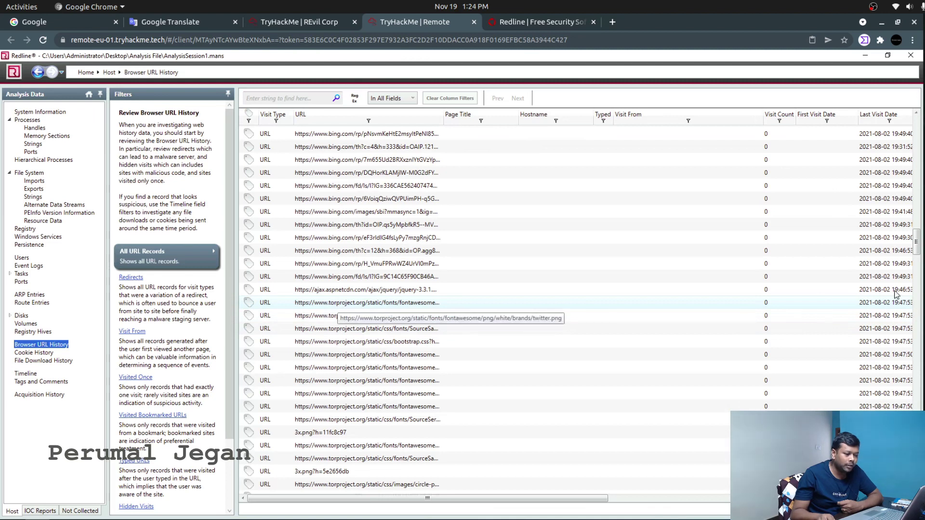
pyautogui.moveTo(918, 246); pyautogui.dragTo(917, 270)
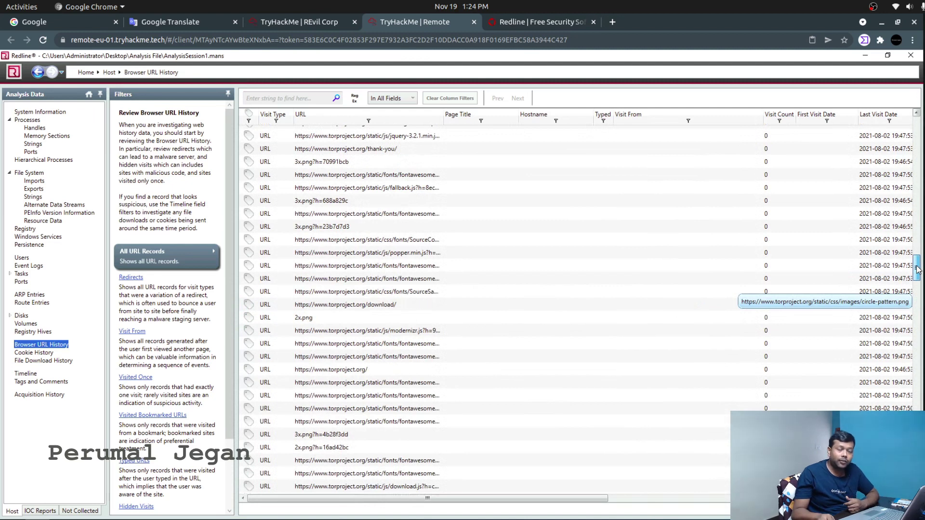
pyautogui.moveTo(918, 270); pyautogui.dragTo(922, 382)
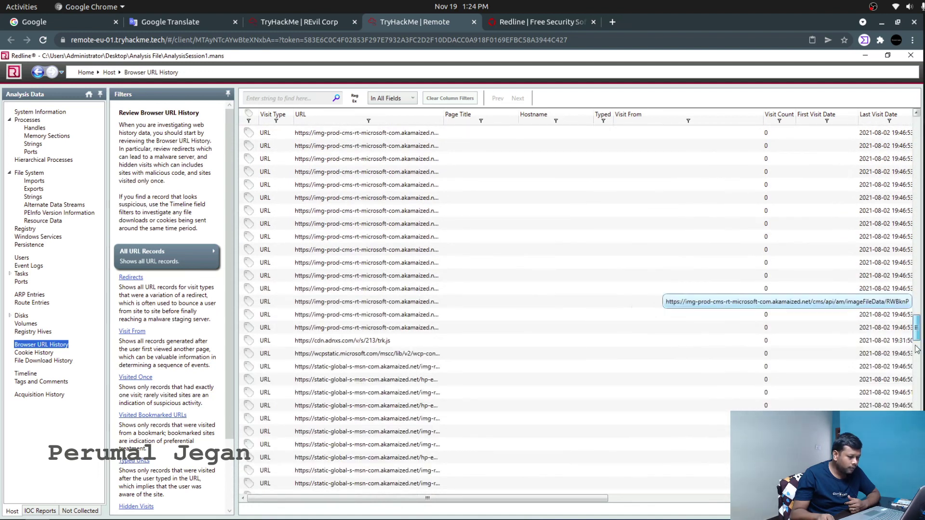
pyautogui.moveTo(918, 329); pyautogui.dragTo(921, 382)
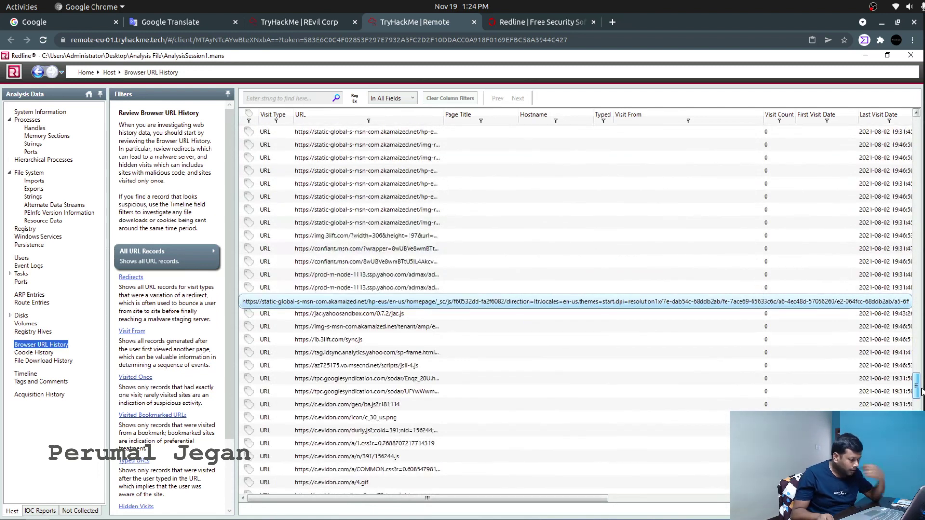
pyautogui.moveTo(922, 392); pyautogui.dragTo(918, 408)
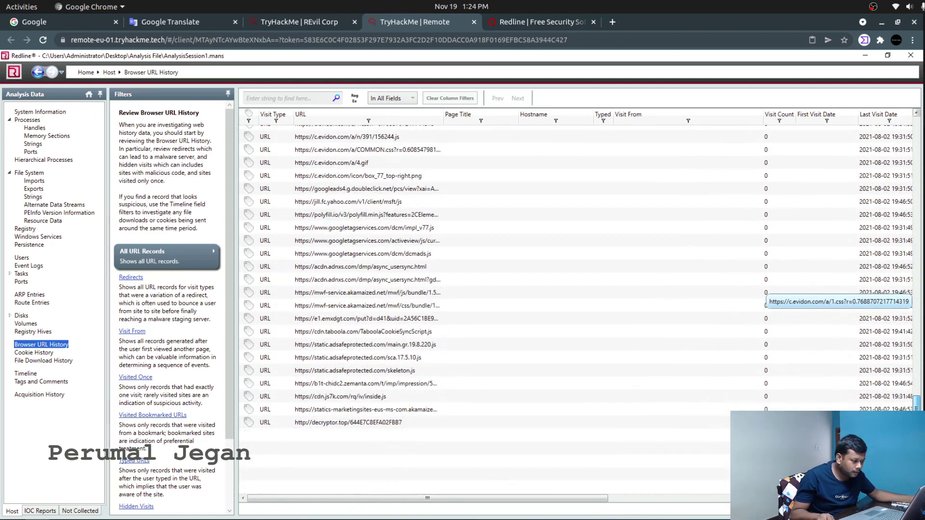
pyautogui.scroll(10, 578, 308)
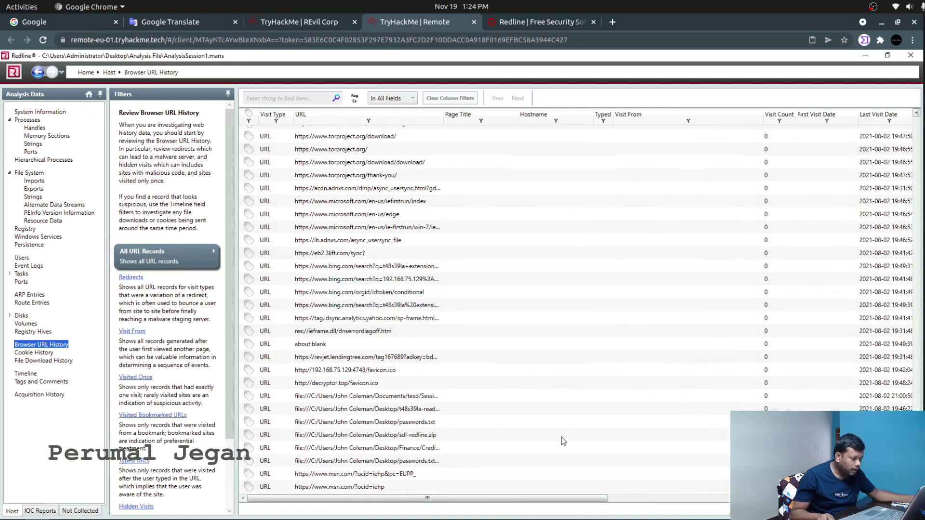
pyautogui.click(336, 385)
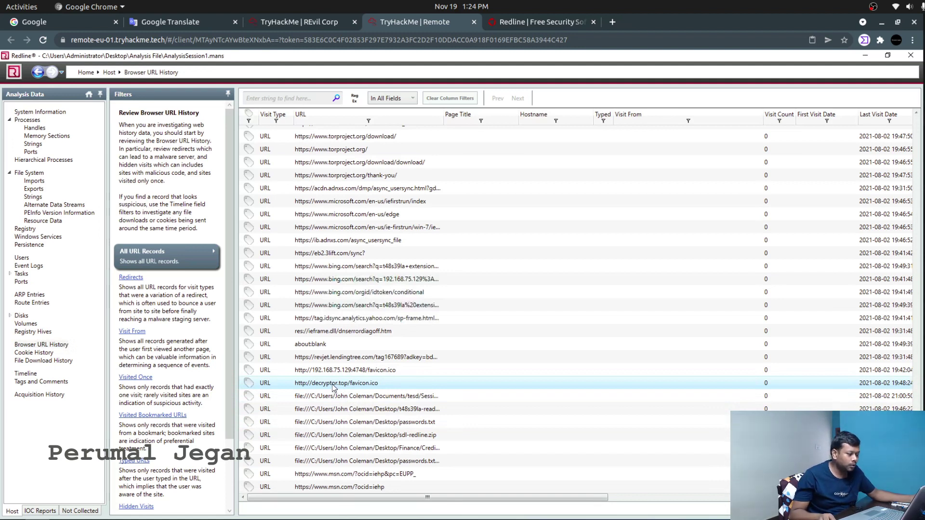
pyautogui.rightClick(332, 387)
pyautogui.click(318, 386)
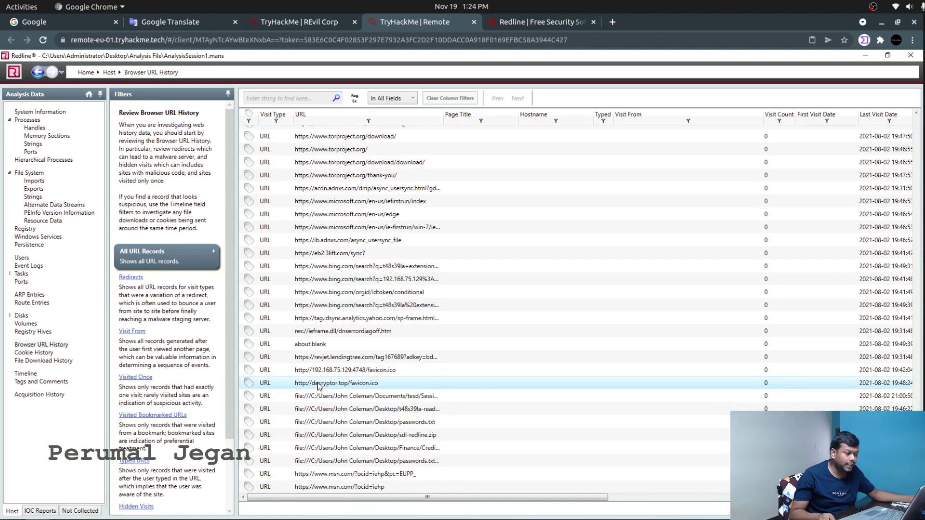
pyautogui.doubleClick(318, 386)
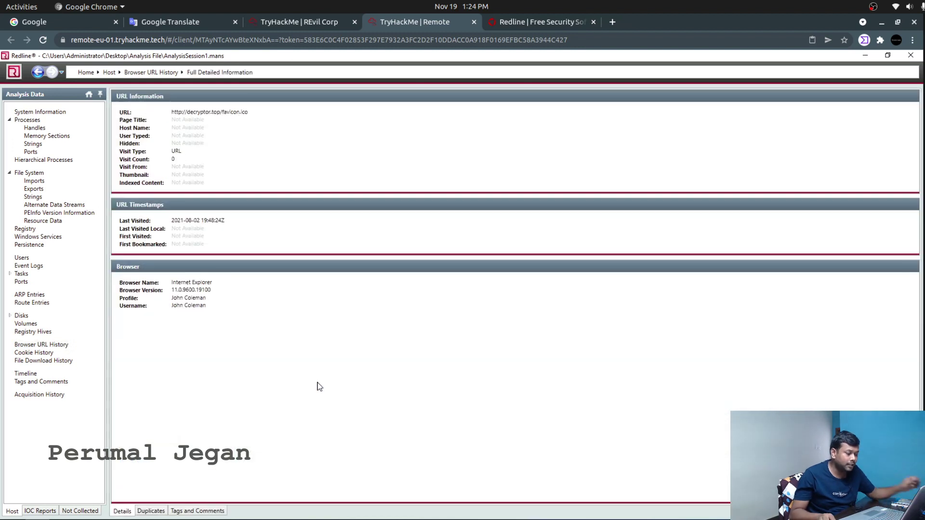
pyautogui.doubleClick(232, 112)
pyautogui.click(237, 112)
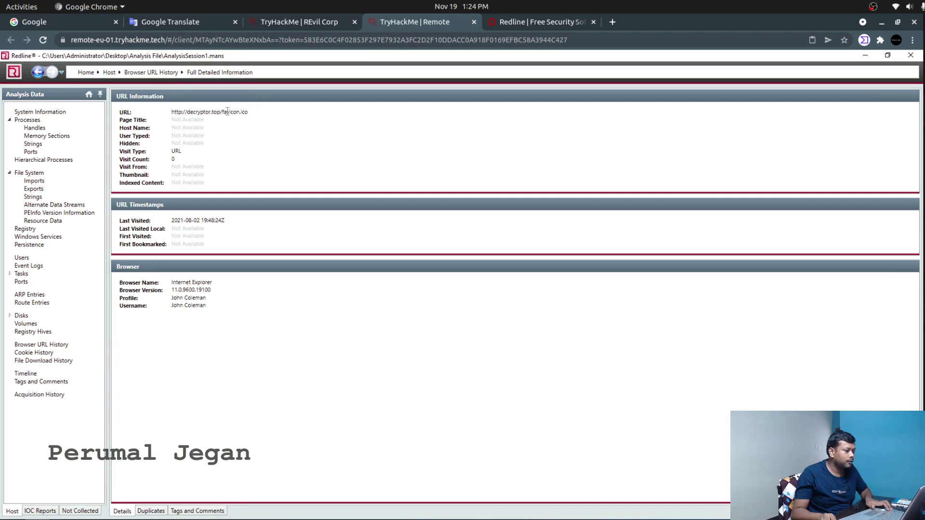
pyautogui.moveTo(248, 112); pyautogui.dragTo(170, 112)
pyautogui.hotkey('ctrl', 'c')
pyautogui.click(320, 24)
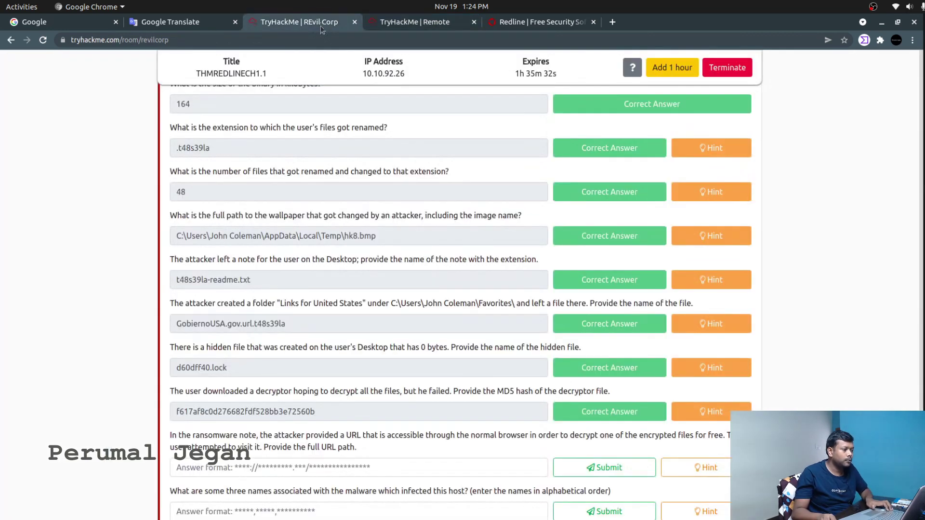
pyautogui.click(242, 473)
pyautogui.hotkey('ctrl', 'v')
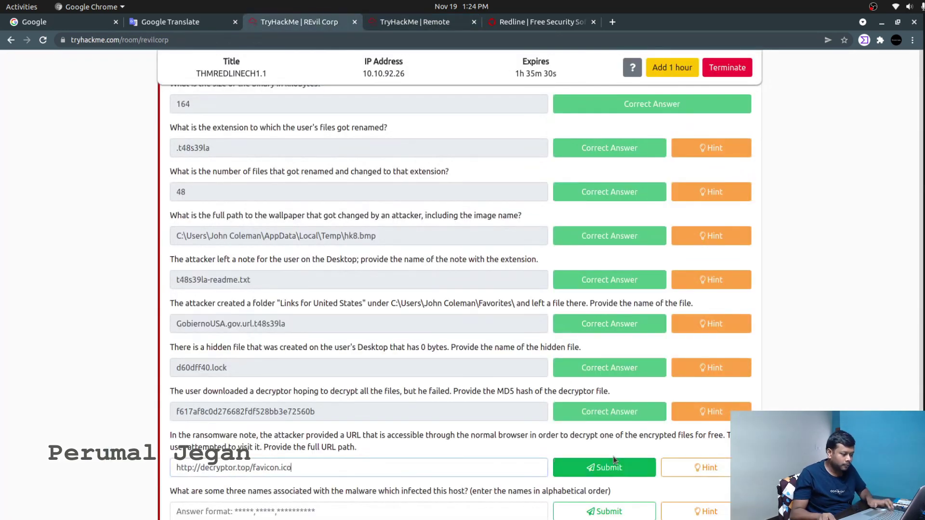
pyautogui.click(614, 473)
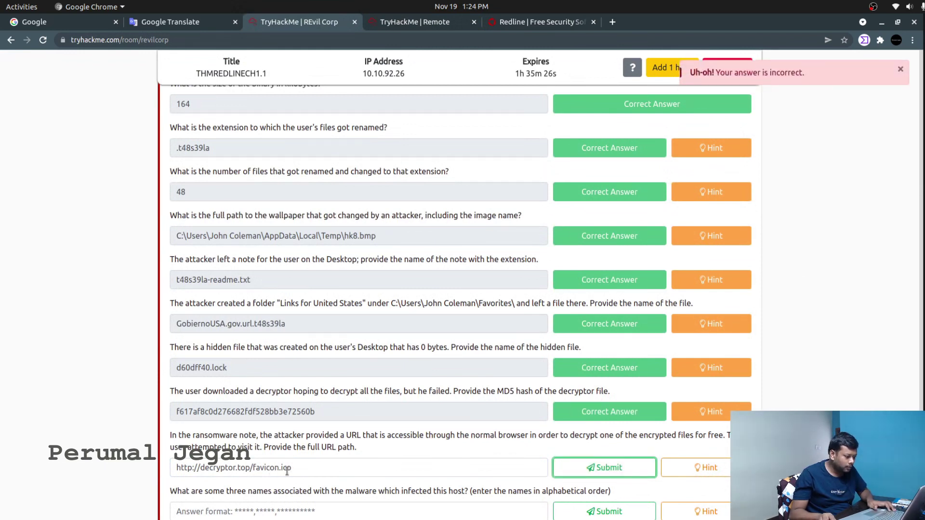
pyautogui.tripleClick(308, 467)
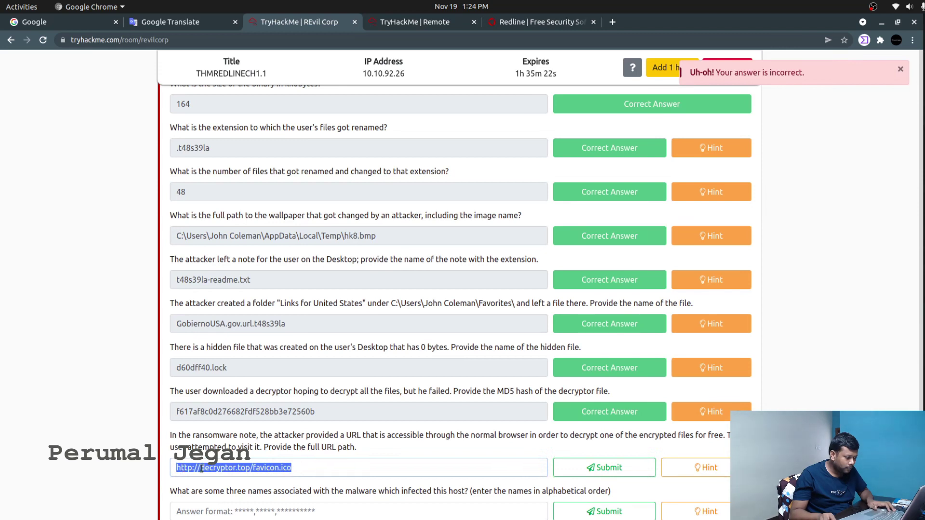
pyautogui.click(598, 466)
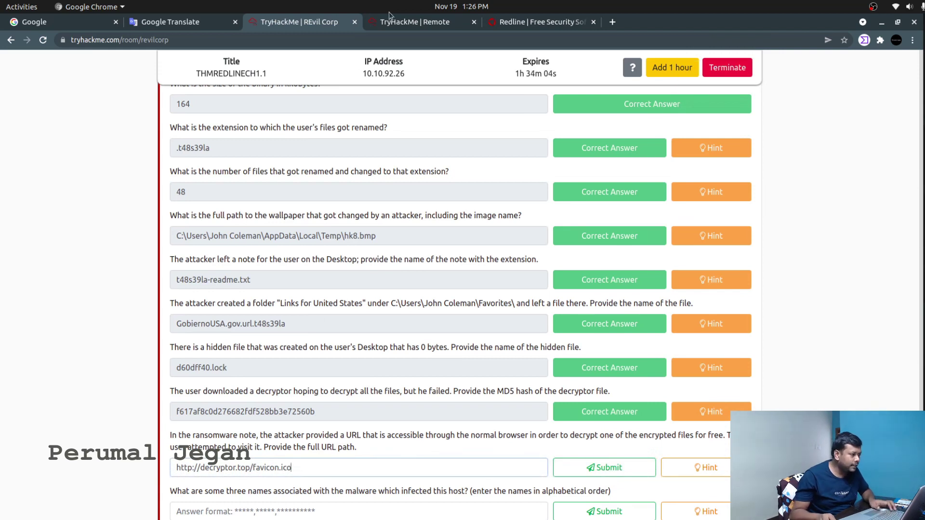
# Return to Redline and filter the Browser URL History to URLs containing "decryptor".
pyautogui.click(375, 25)
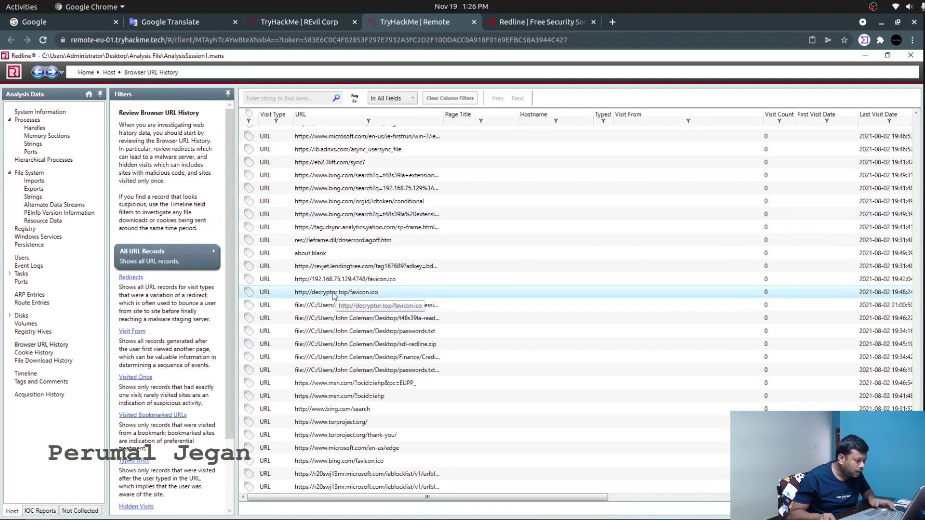
pyautogui.click(368, 121)
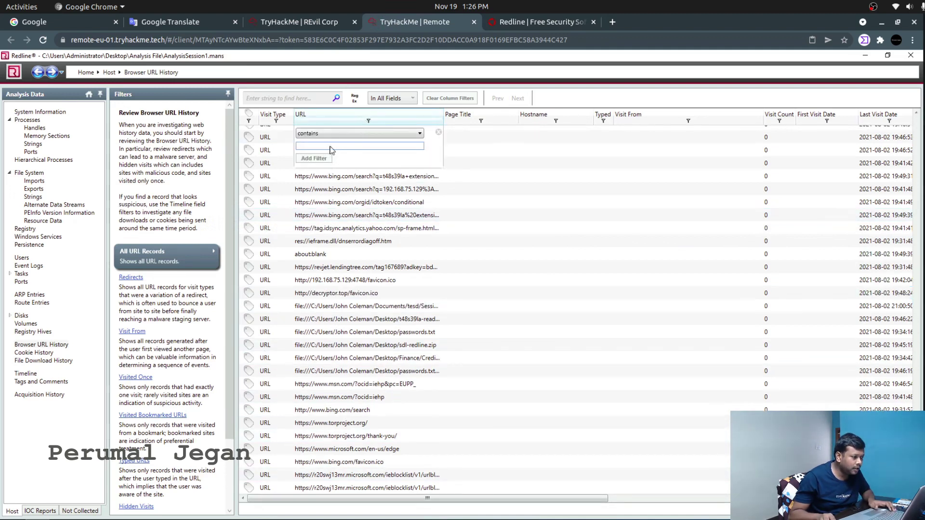
pyautogui.write('decrypt')
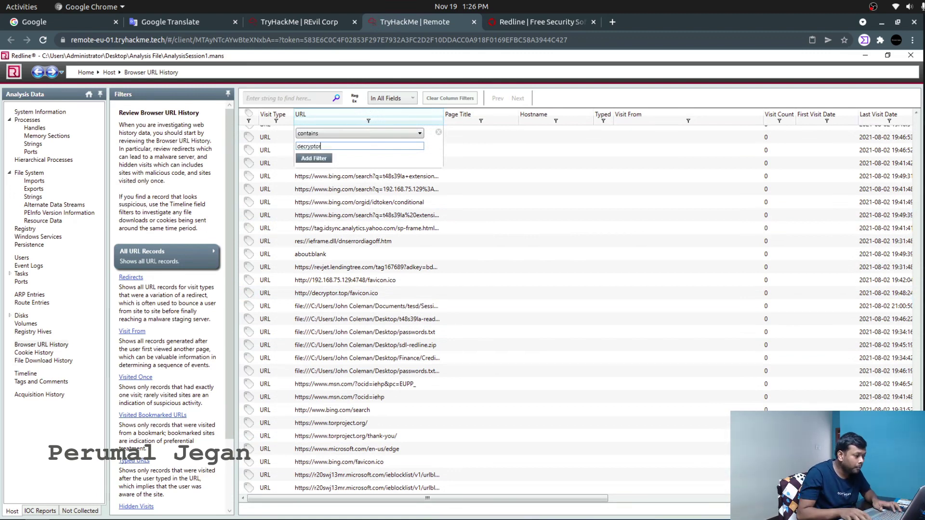
pyautogui.write('or')
pyautogui.press('Return')
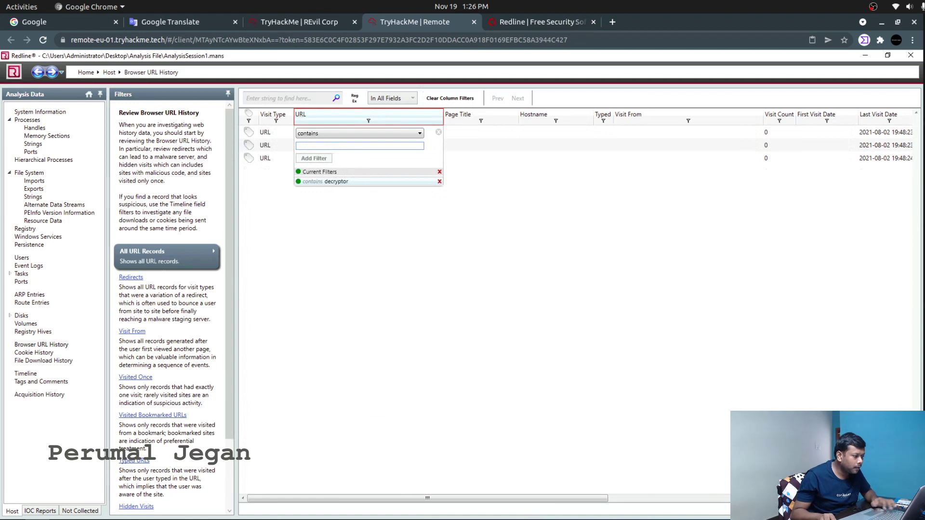
pyautogui.click(377, 260)
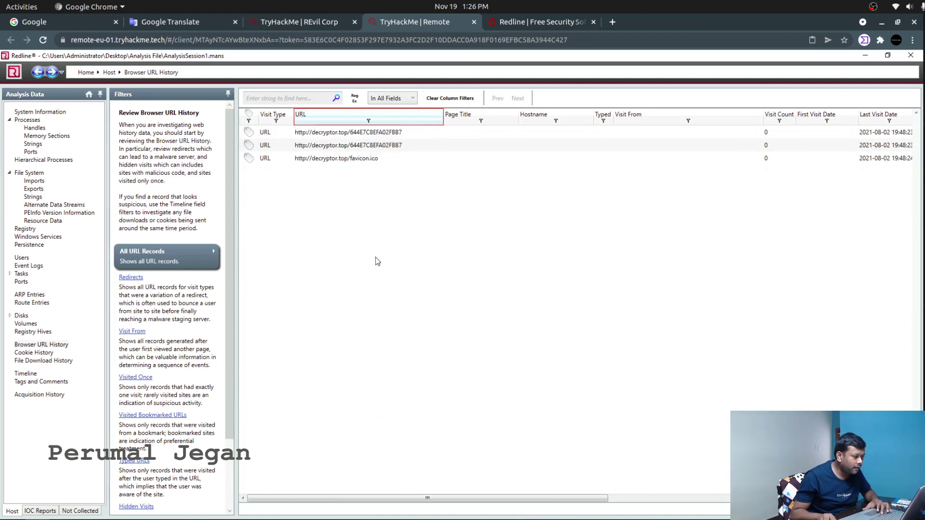
pyautogui.click(357, 151)
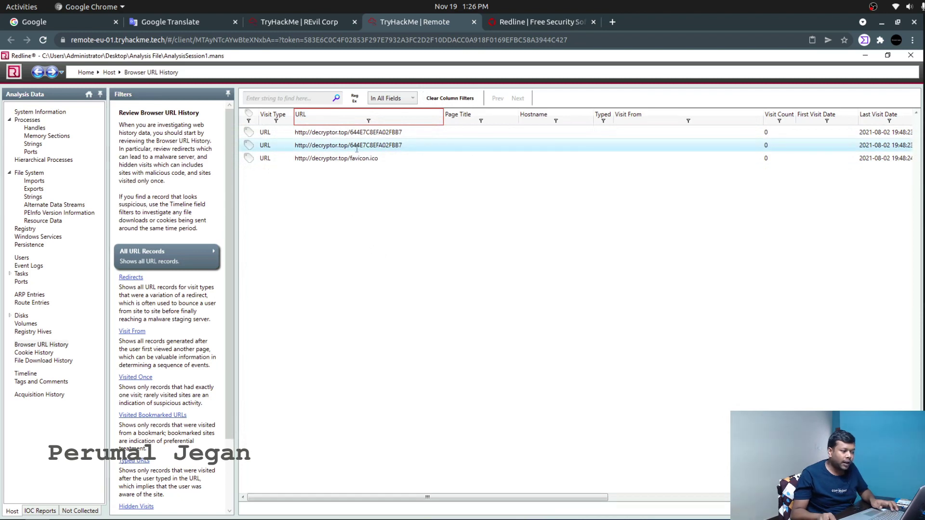
pyautogui.doubleClick(357, 150)
pyautogui.doubleClick(250, 113)
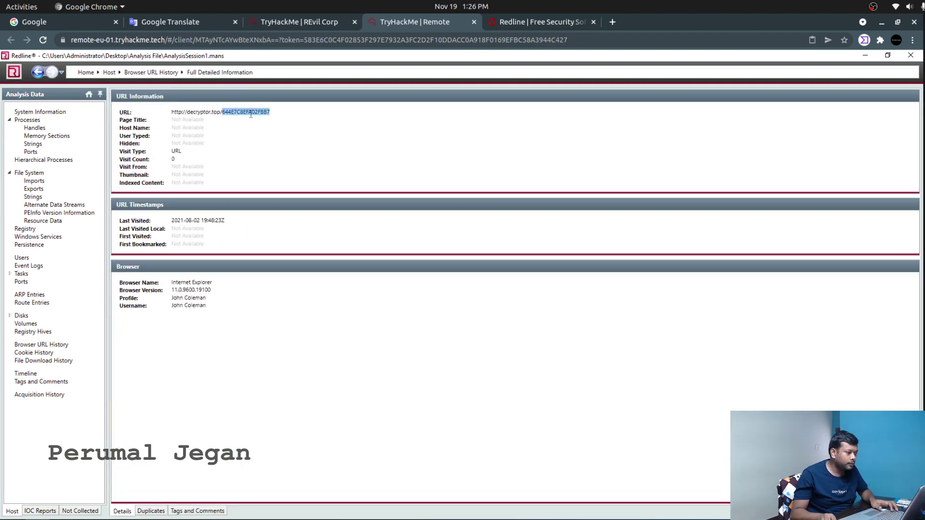
pyautogui.click(250, 113)
pyautogui.moveTo(270, 113); pyautogui.dragTo(158, 115)
pyautogui.hotkey('ctrl', 'c')
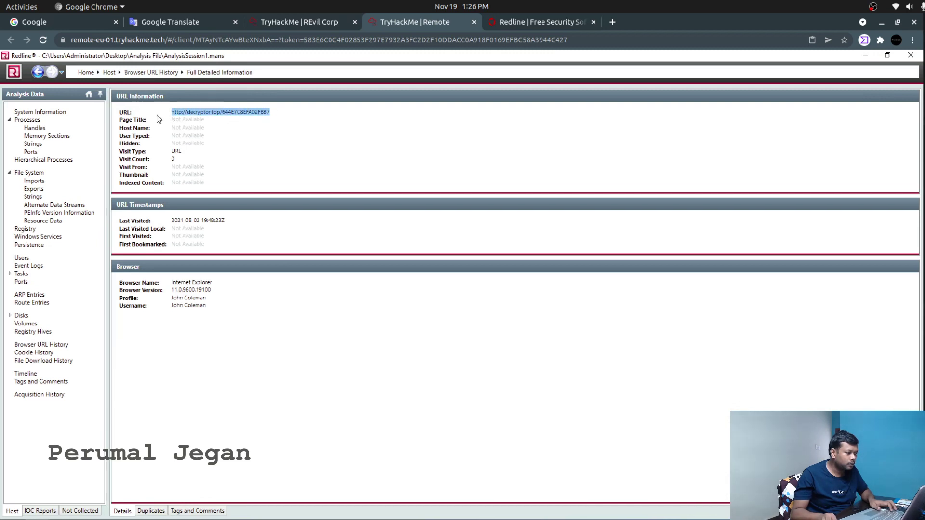
pyautogui.click(297, 26)
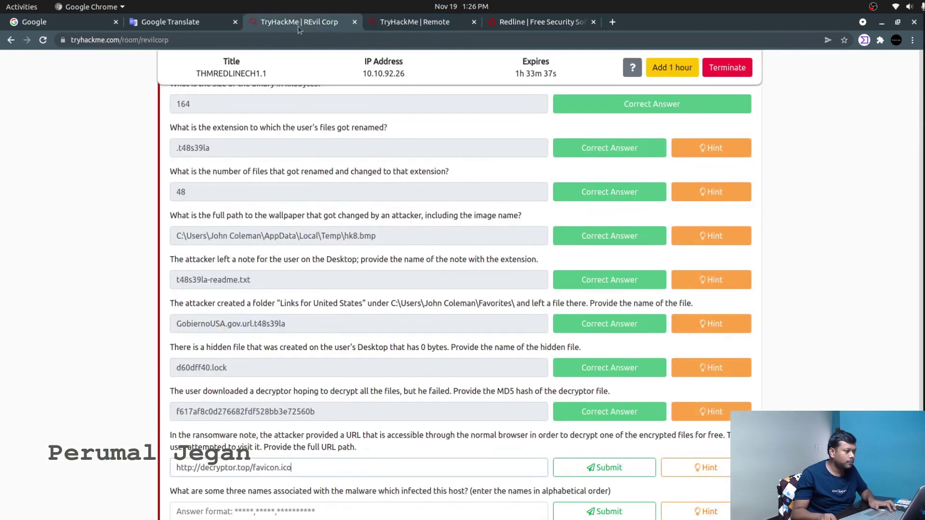
pyautogui.tripleClick(244, 468)
pyautogui.hotkey('ctrl', 'v')
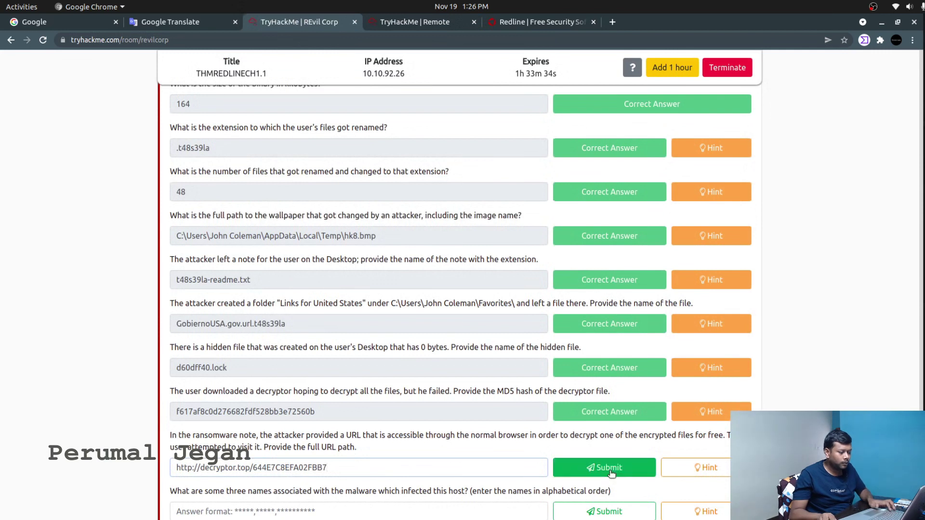
pyautogui.click(630, 475)
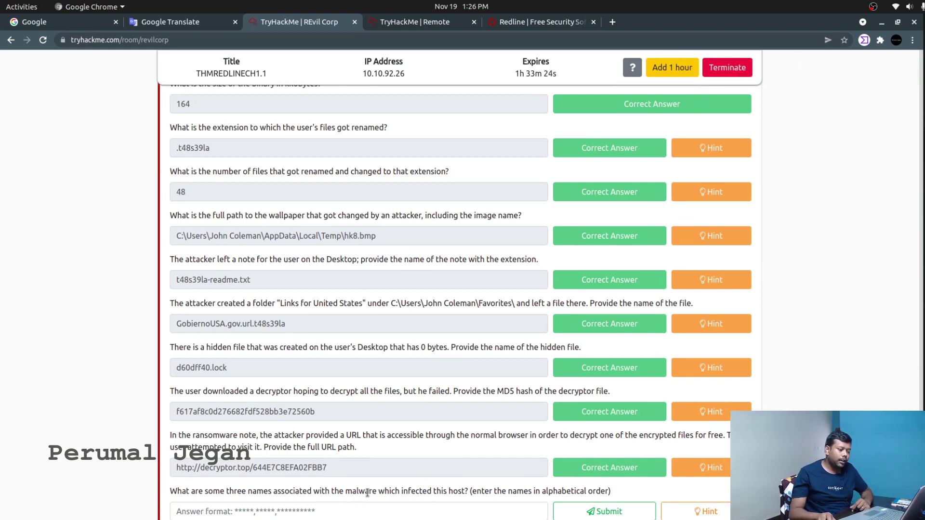
# Read the question about the malware's three names, copy the binary's MD5 hash from the earlier answer, and search Google for it in a new tab.
pyautogui.tripleClick(448, 492)
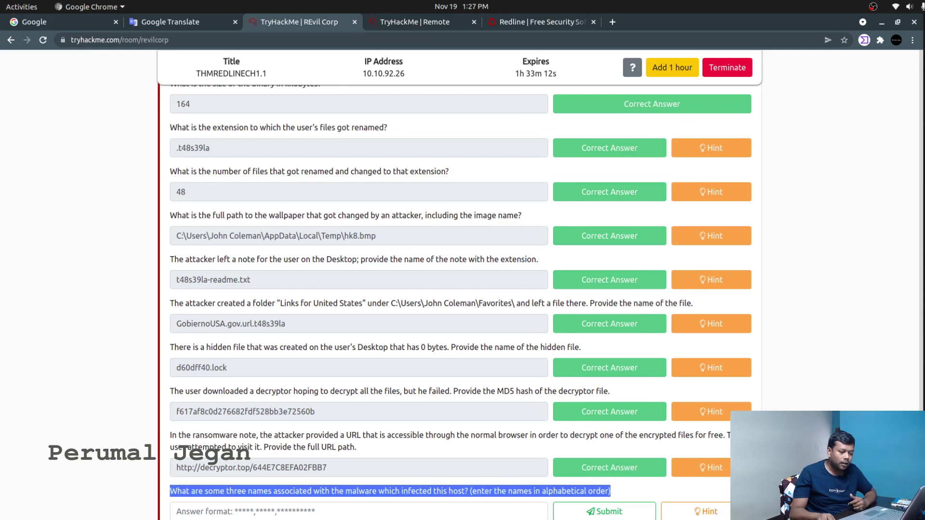
pyautogui.scroll(6, 541, 448)
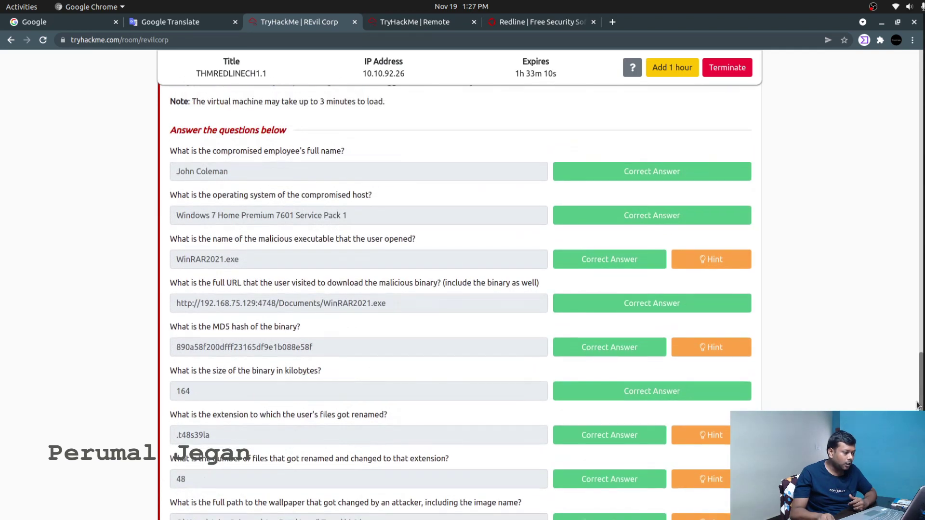
pyautogui.doubleClick(261, 355)
pyautogui.hotkey('ctrl', 'c')
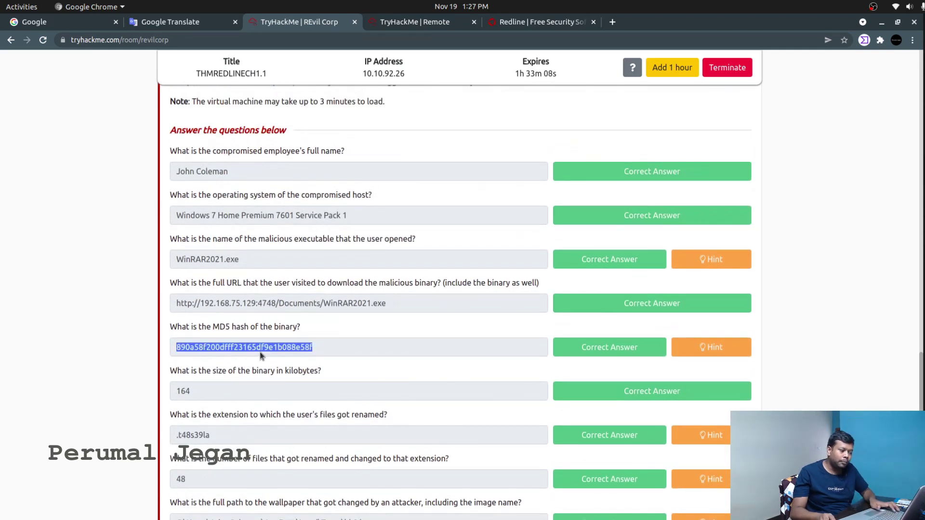
pyautogui.click(612, 22)
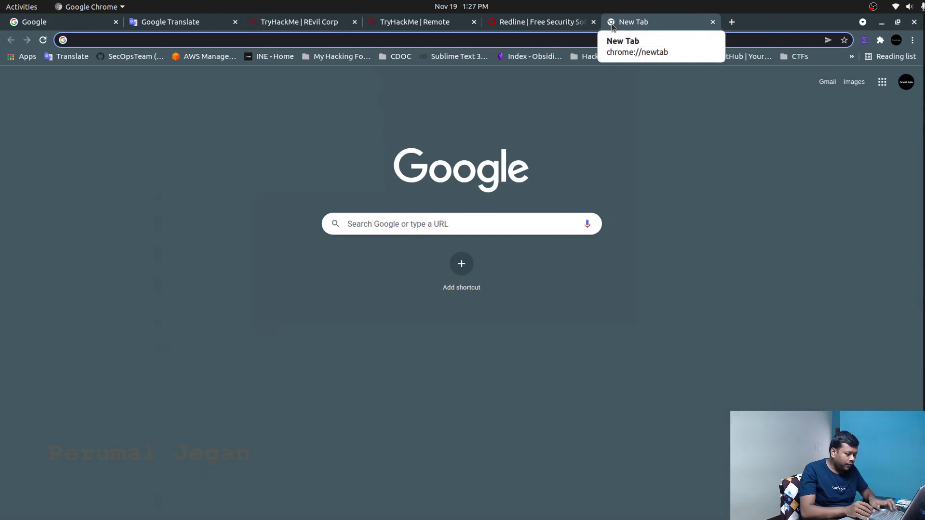
pyautogui.hotkey('ctrl', 'v')
pyautogui.press('Return')
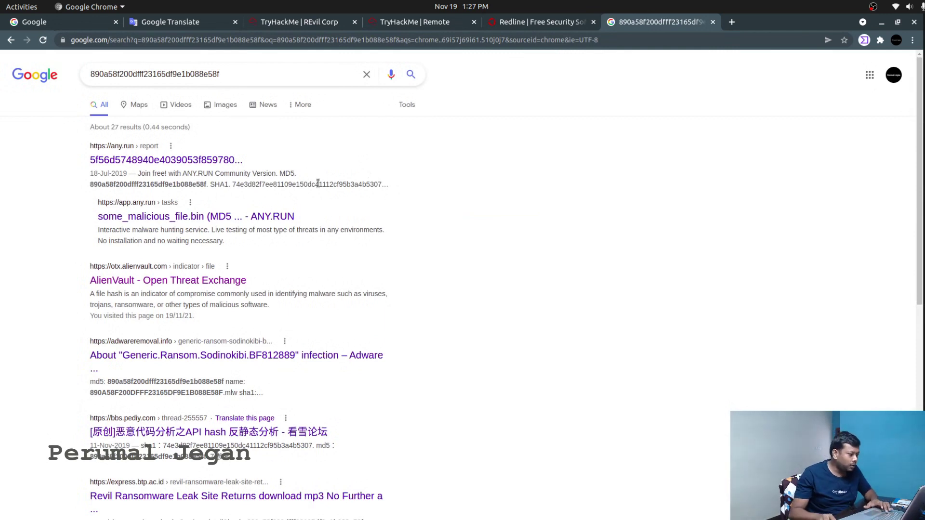
# Open the AlienVault Open Threat Exchange result for the hash and examine the Related Tags in its analysis overview.
pyautogui.click(163, 283)
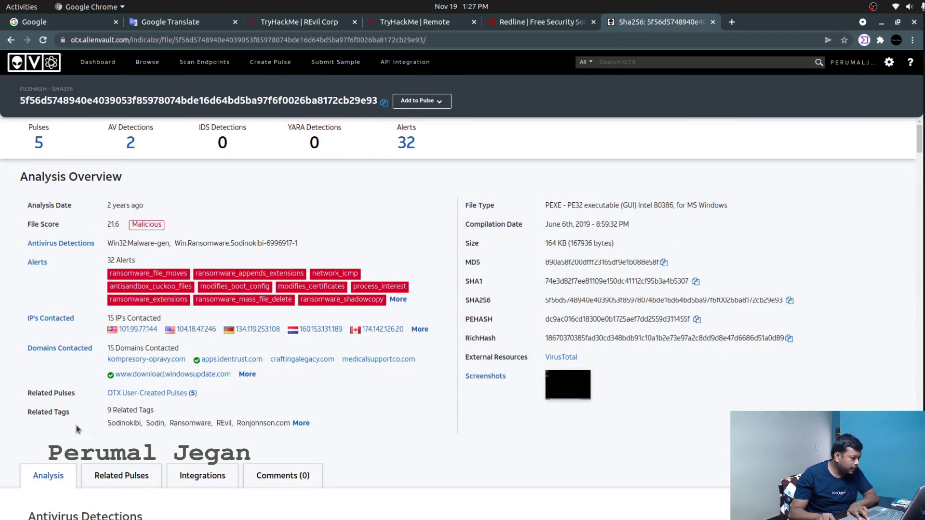
pyautogui.moveTo(32, 413); pyautogui.dragTo(68, 413)
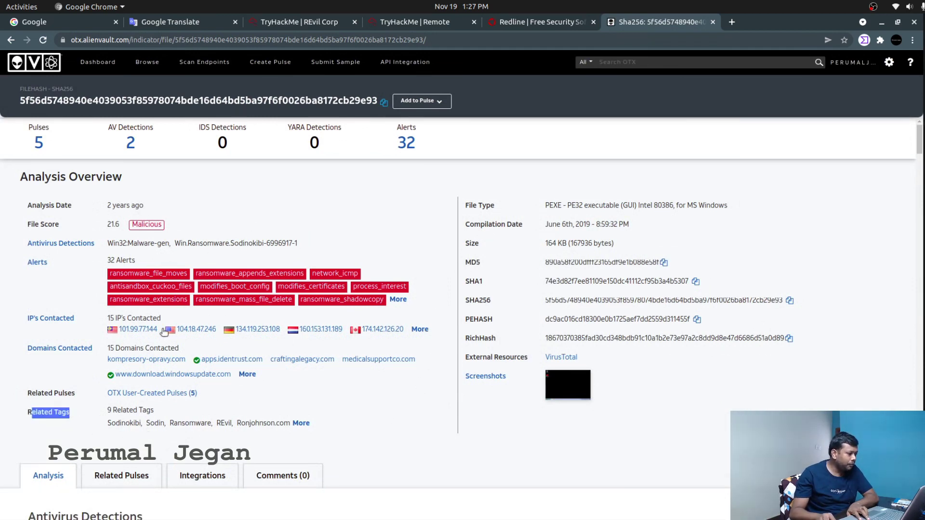
# Pick out the malware family names among the hash's Related Tags on the AlienVault page.
pyautogui.moveTo(115, 423); pyautogui.dragTo(136, 422)
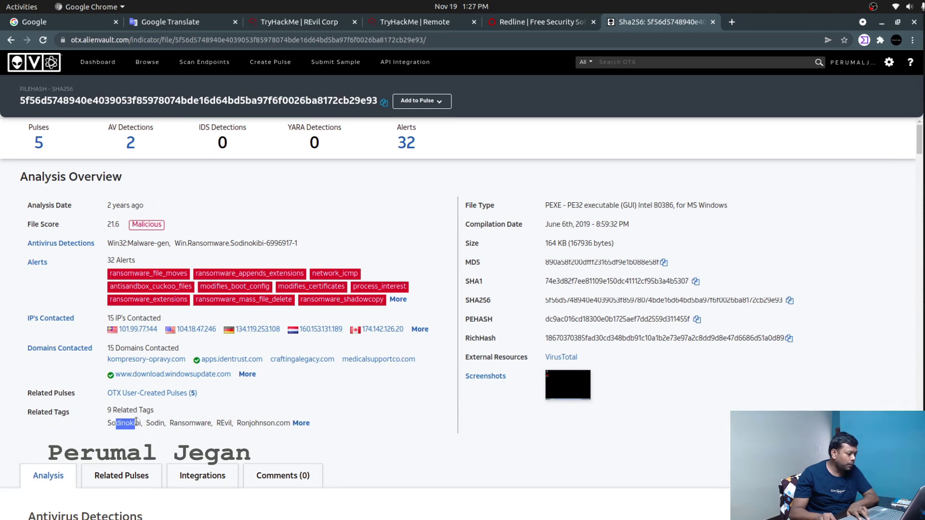
pyautogui.doubleClick(223, 423)
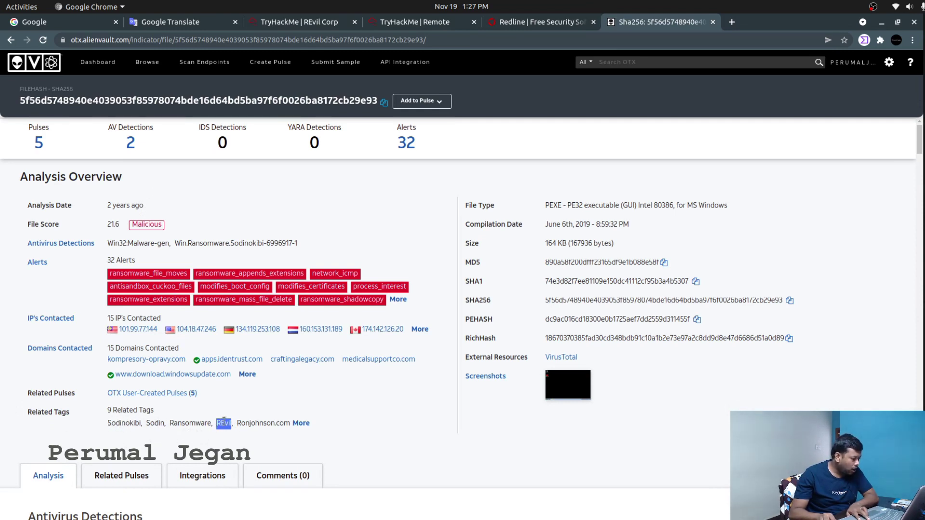
pyautogui.click(158, 423)
pyautogui.doubleClick(121, 423)
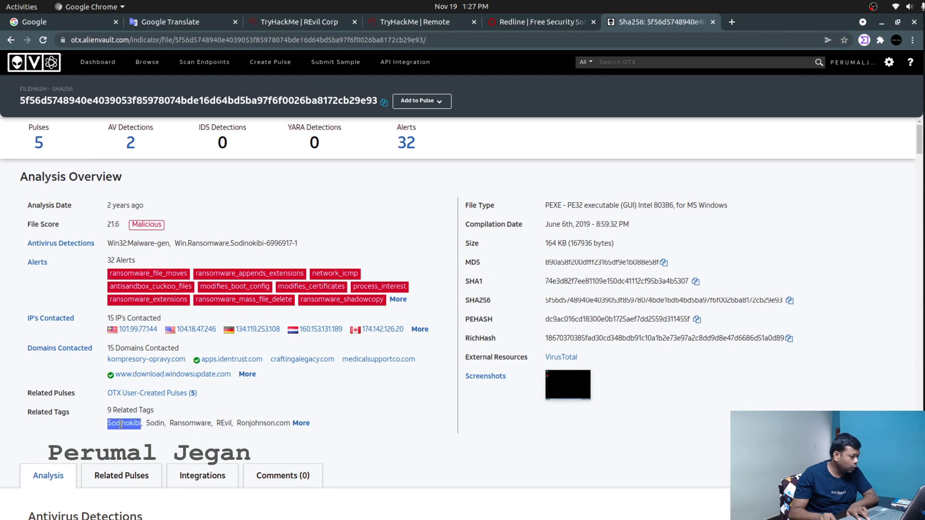
# Check the answer format and name order required by the three-names question on the REvil Corp page, and compare with AlienVault's Related Tags.
pyautogui.click(270, 23)
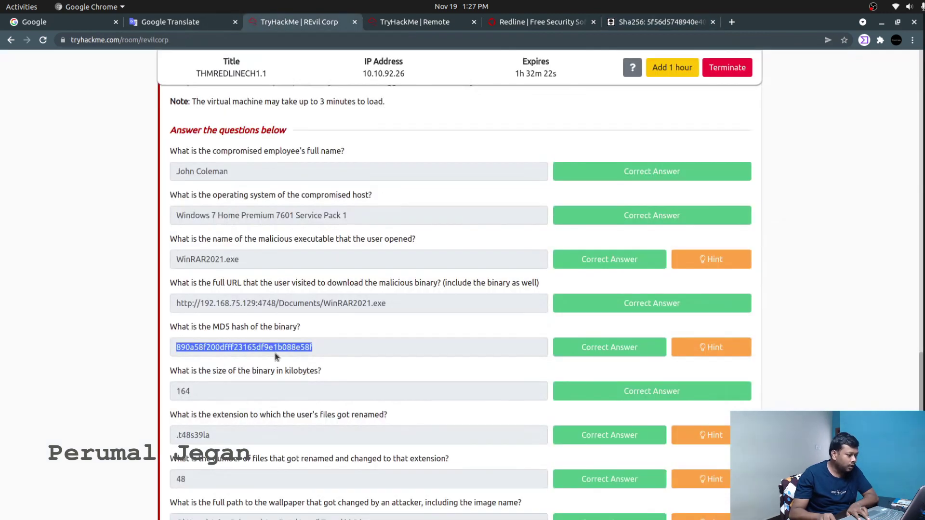
pyautogui.click(922, 369)
pyautogui.scroll(-4, 388, 500)
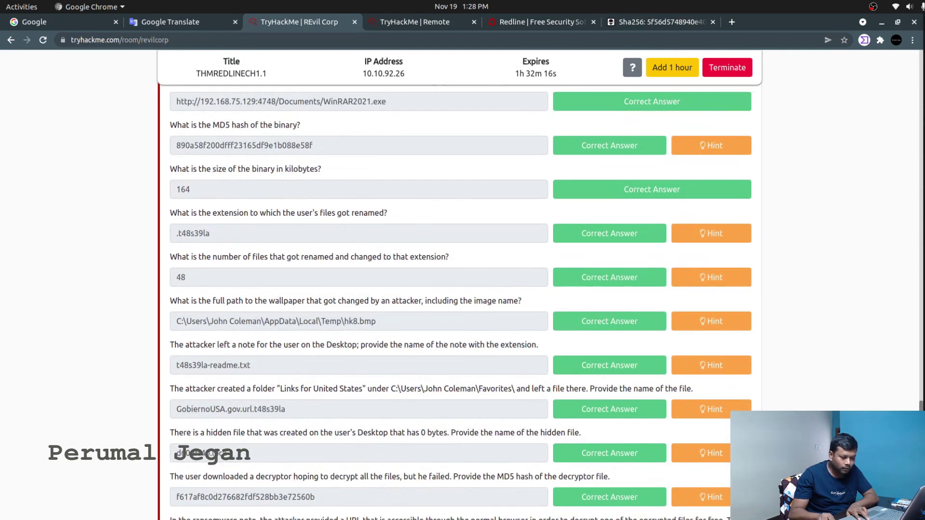
pyautogui.scroll(-2, 455, 299)
pyautogui.click(326, 514)
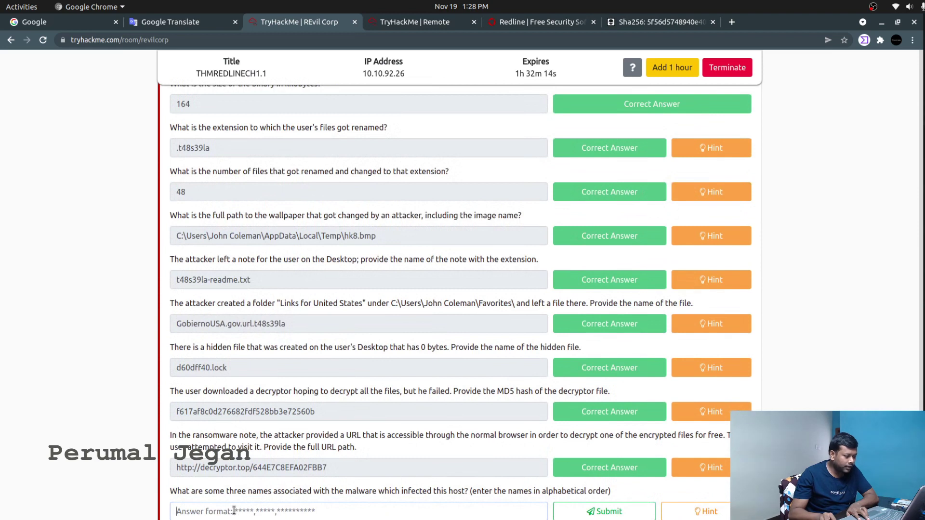
pyautogui.moveTo(471, 490); pyautogui.dragTo(600, 491)
pyautogui.click(426, 24)
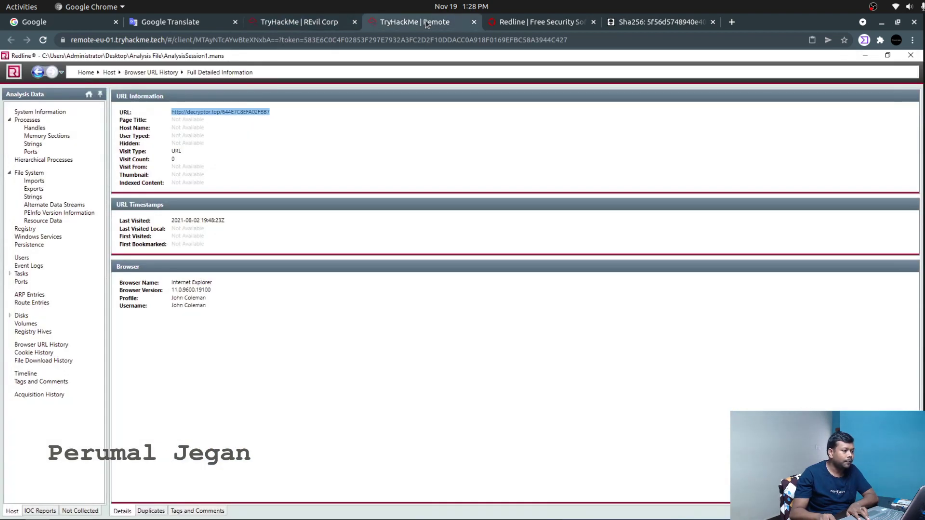
pyautogui.click(530, 22)
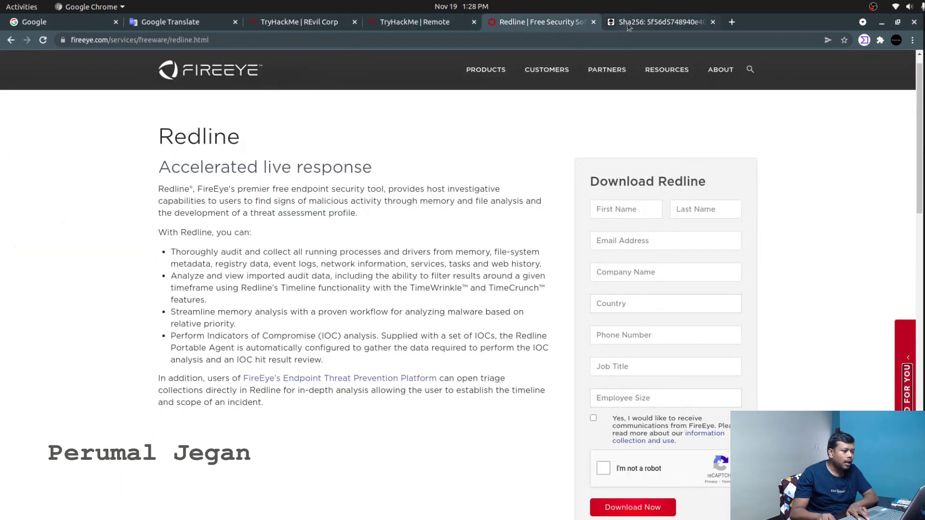
pyautogui.click(632, 23)
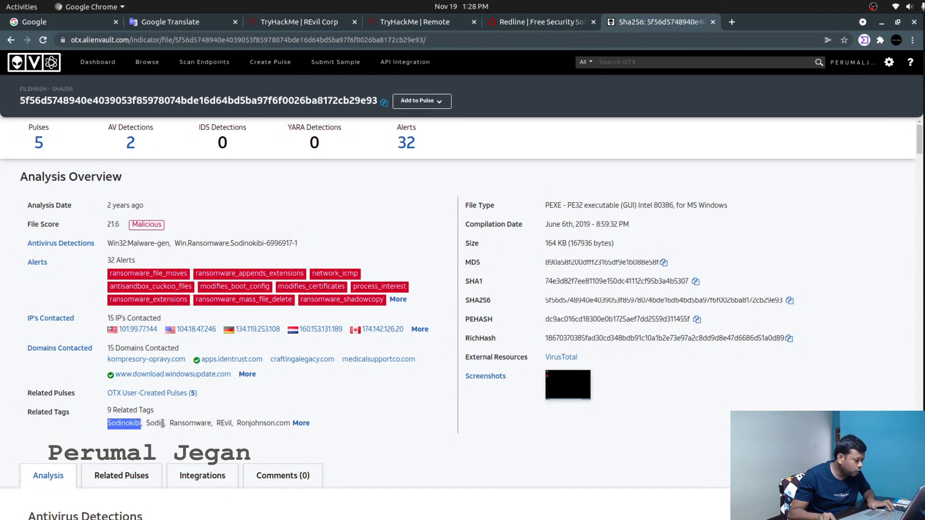
# Submit "REvil,Sodin,Sodinokibi" as the malware names answer on the REvil Corp page and close the room completion dialog.
pyautogui.click(290, 20)
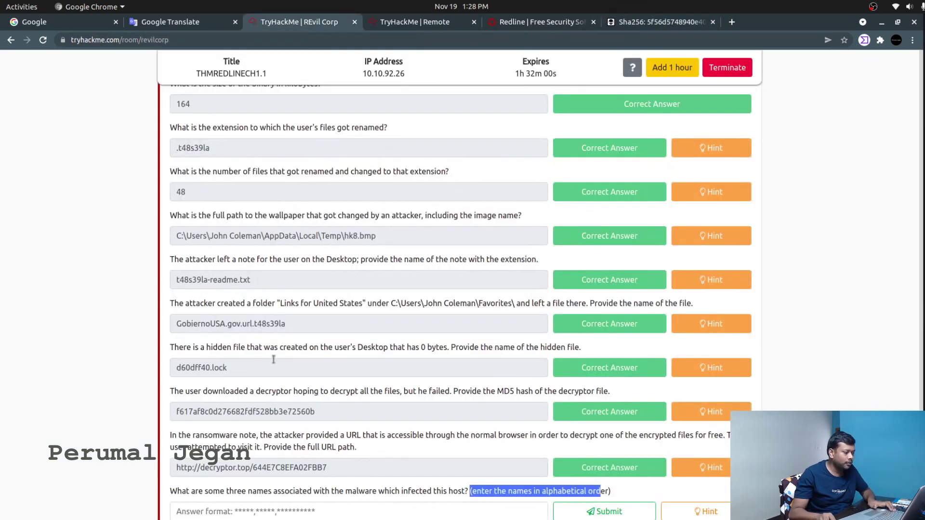
pyautogui.click(241, 507)
pyautogui.write('RE')
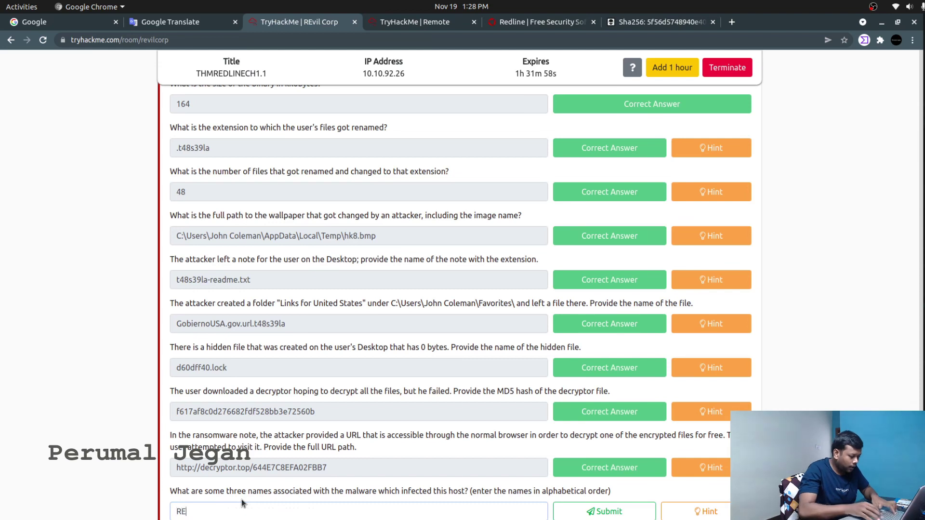
pyautogui.write('vil,So')
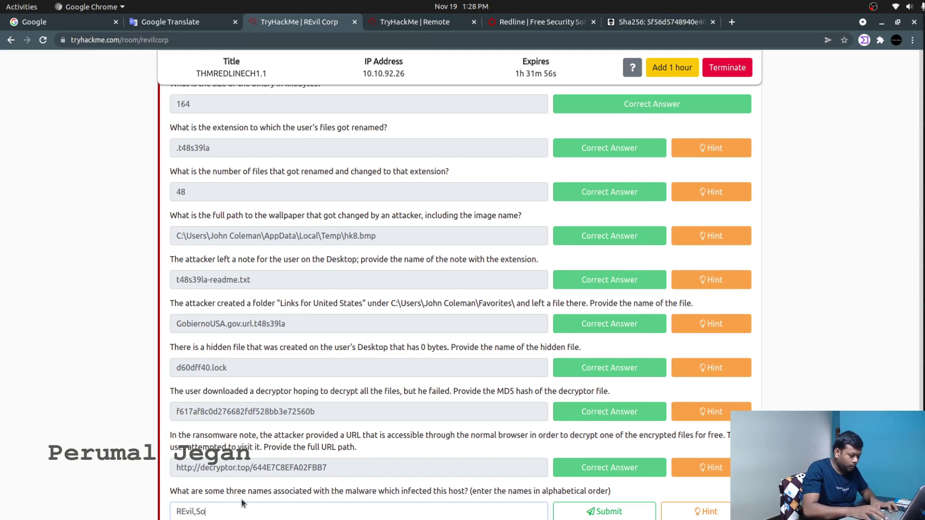
pyautogui.write('din,Sodinokibi')
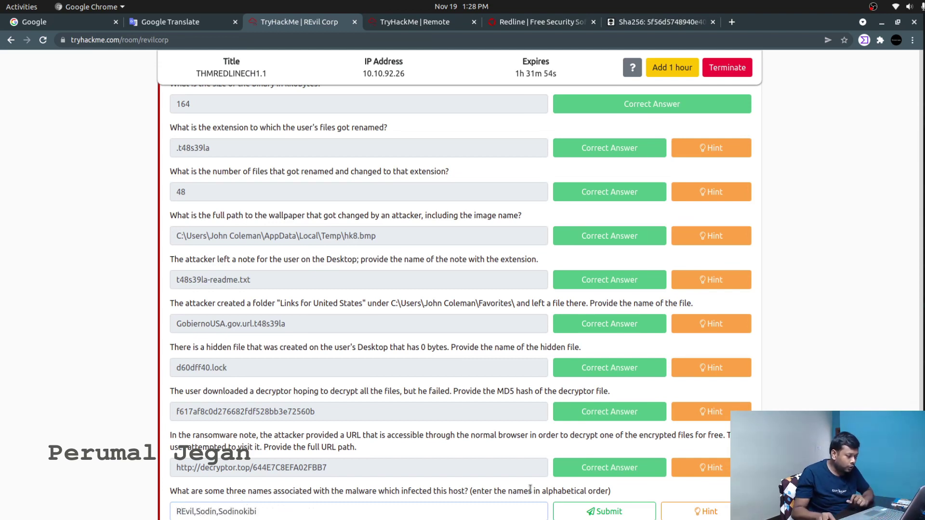
pyautogui.click(602, 513)
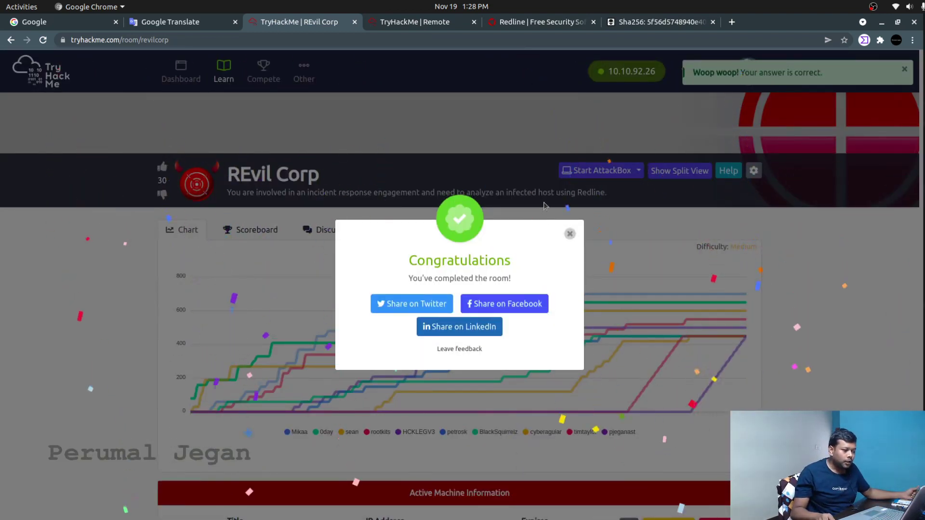
pyautogui.click(570, 234)
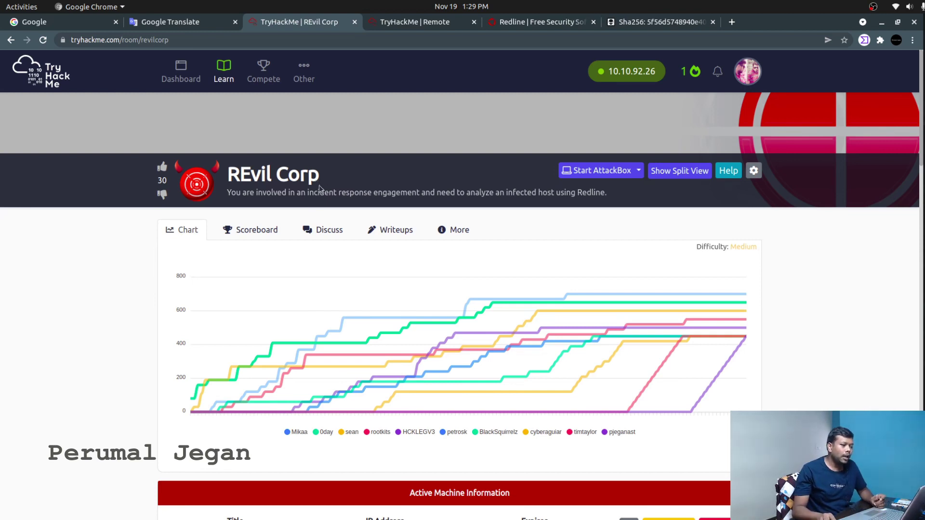
pyautogui.tripleClick(274, 174)
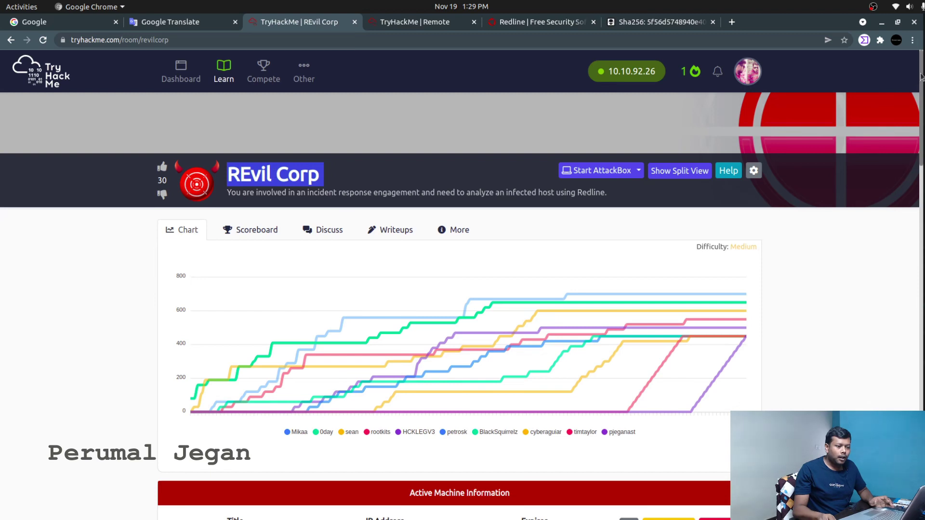
pyautogui.scroll(-3, 921, 111)
pyautogui.scroll(-6, 922, 118)
pyautogui.scroll(6, 923, 116)
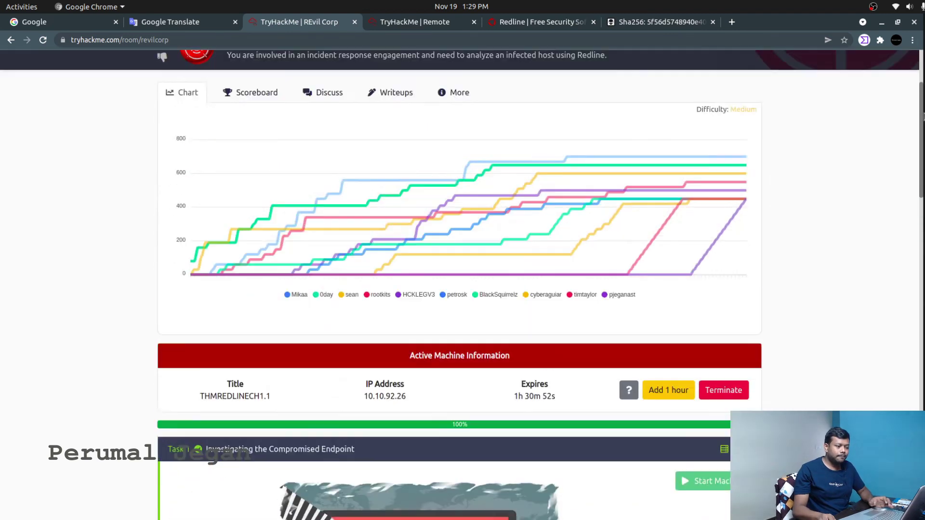
pyautogui.scroll(1, 923, 115)
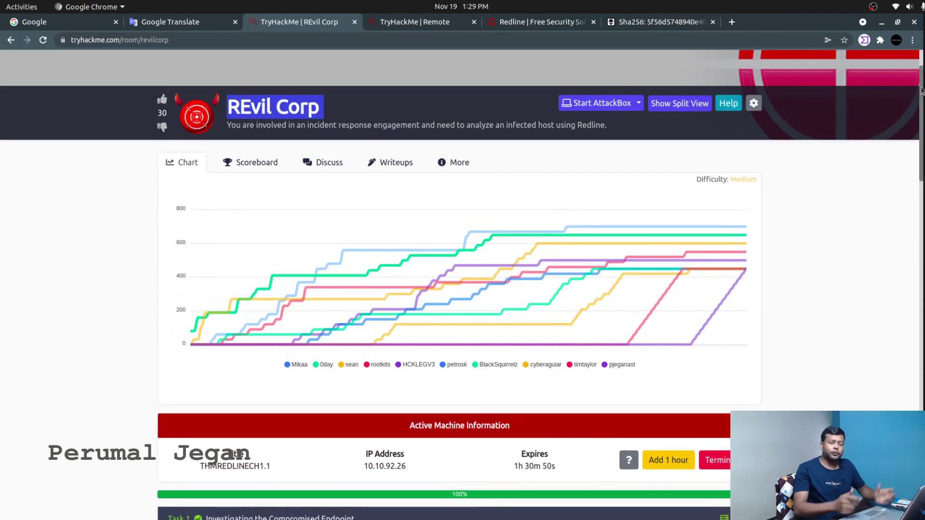